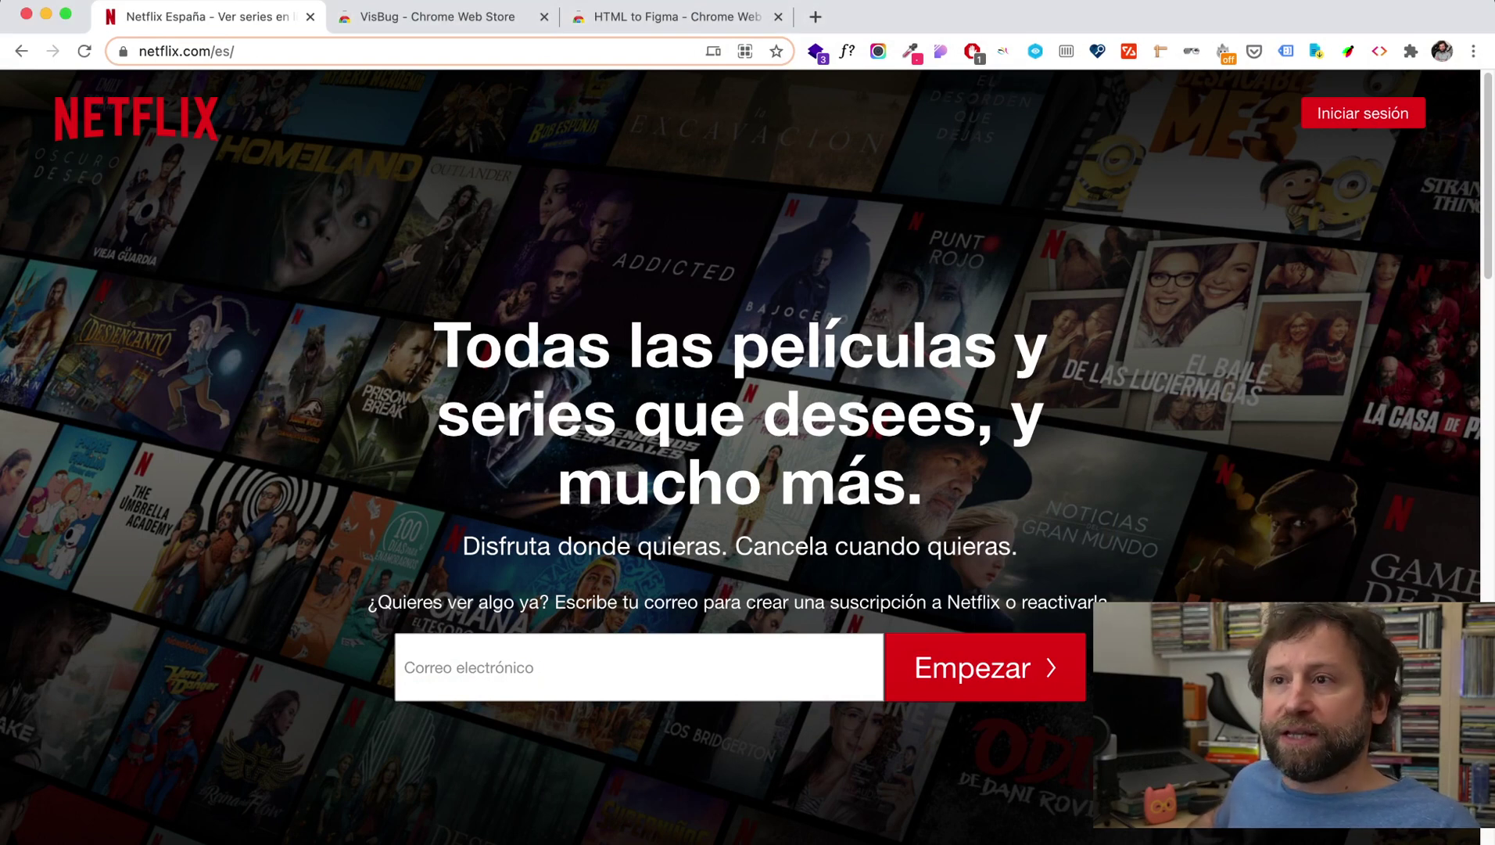
# Compare the VisBug and HTML to Figma extension store pages, then return to the Netflix page
pyautogui.scroll(-10, 748, 458)
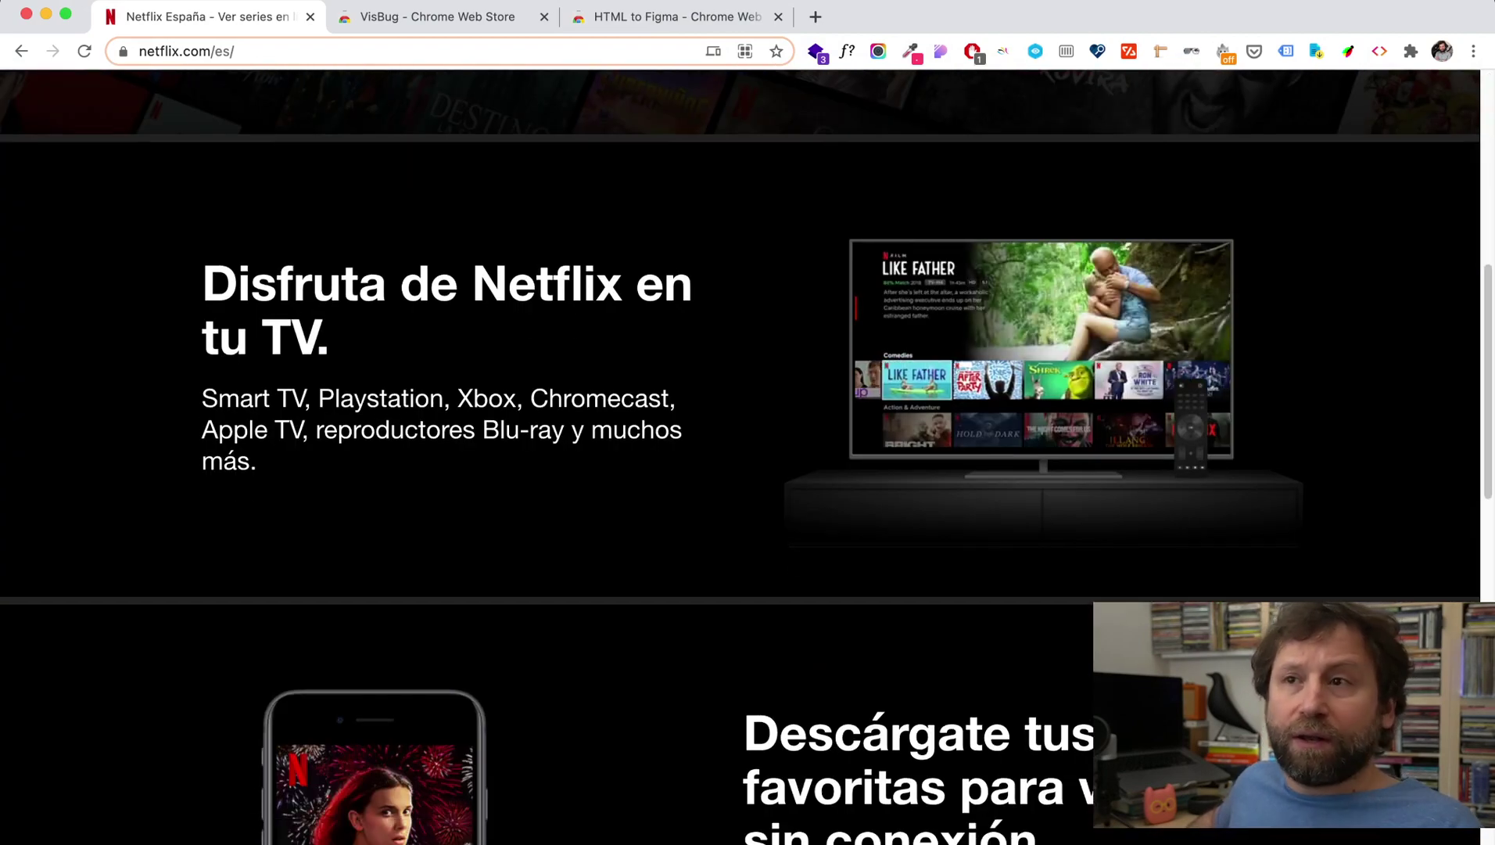
pyautogui.scroll(5, 747, 458)
pyautogui.scroll(5, 747, 457)
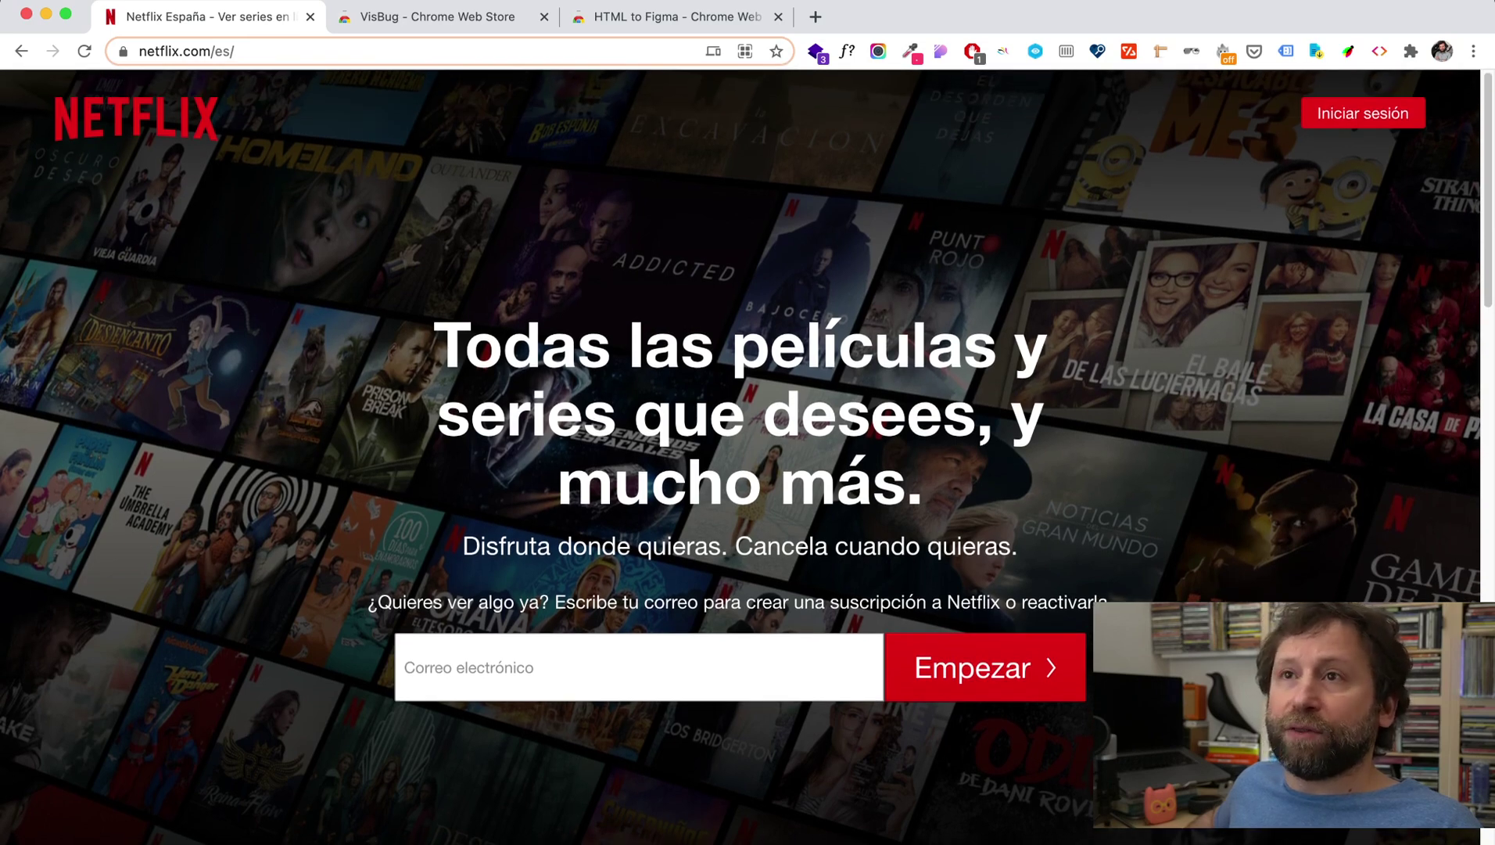
pyautogui.click(438, 16)
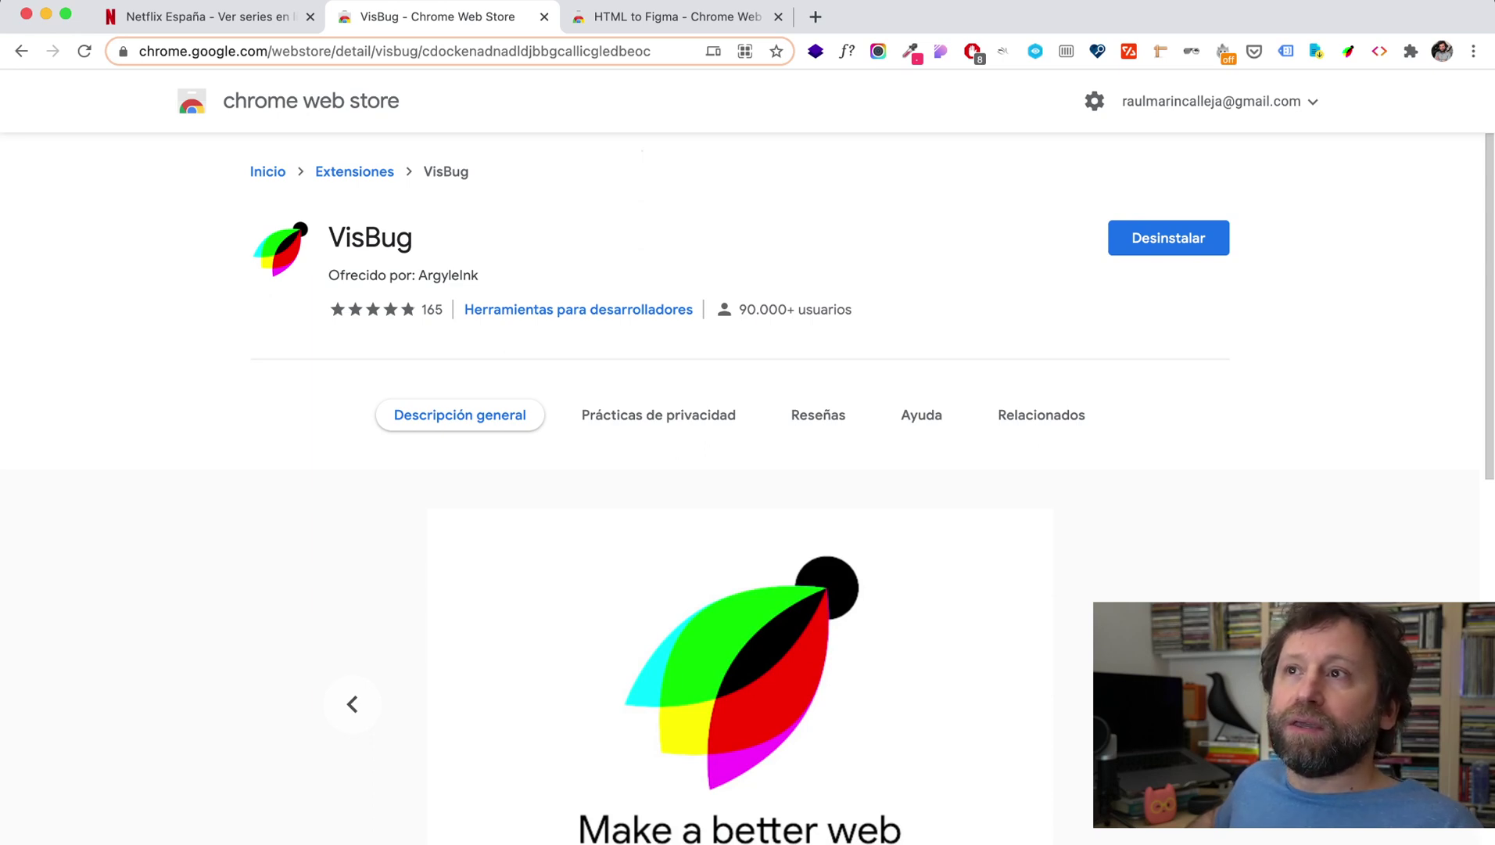
pyautogui.hotkey('ctrl', 'Tab')
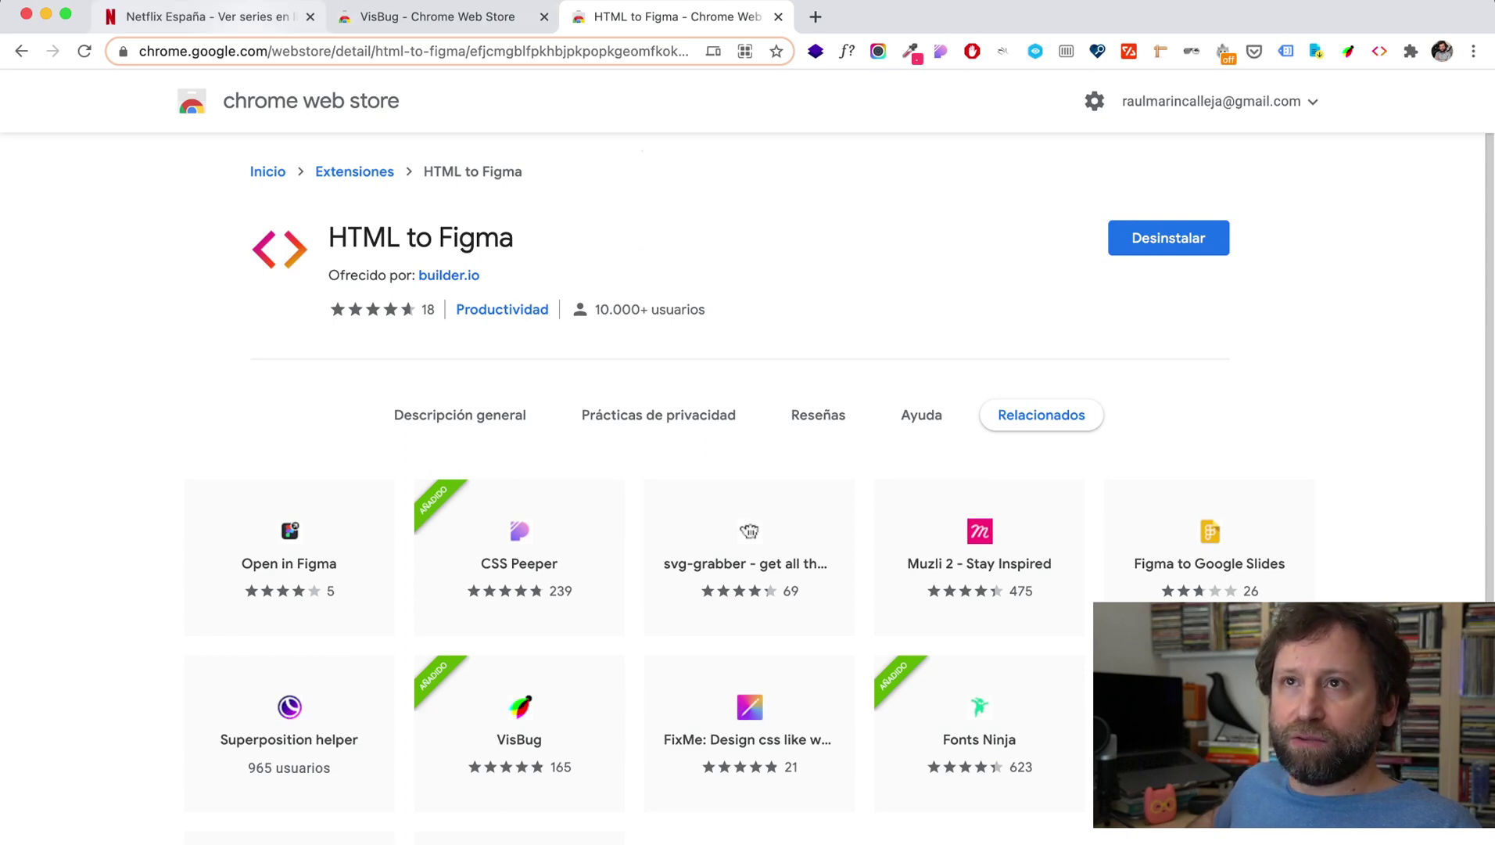
pyautogui.click(203, 17)
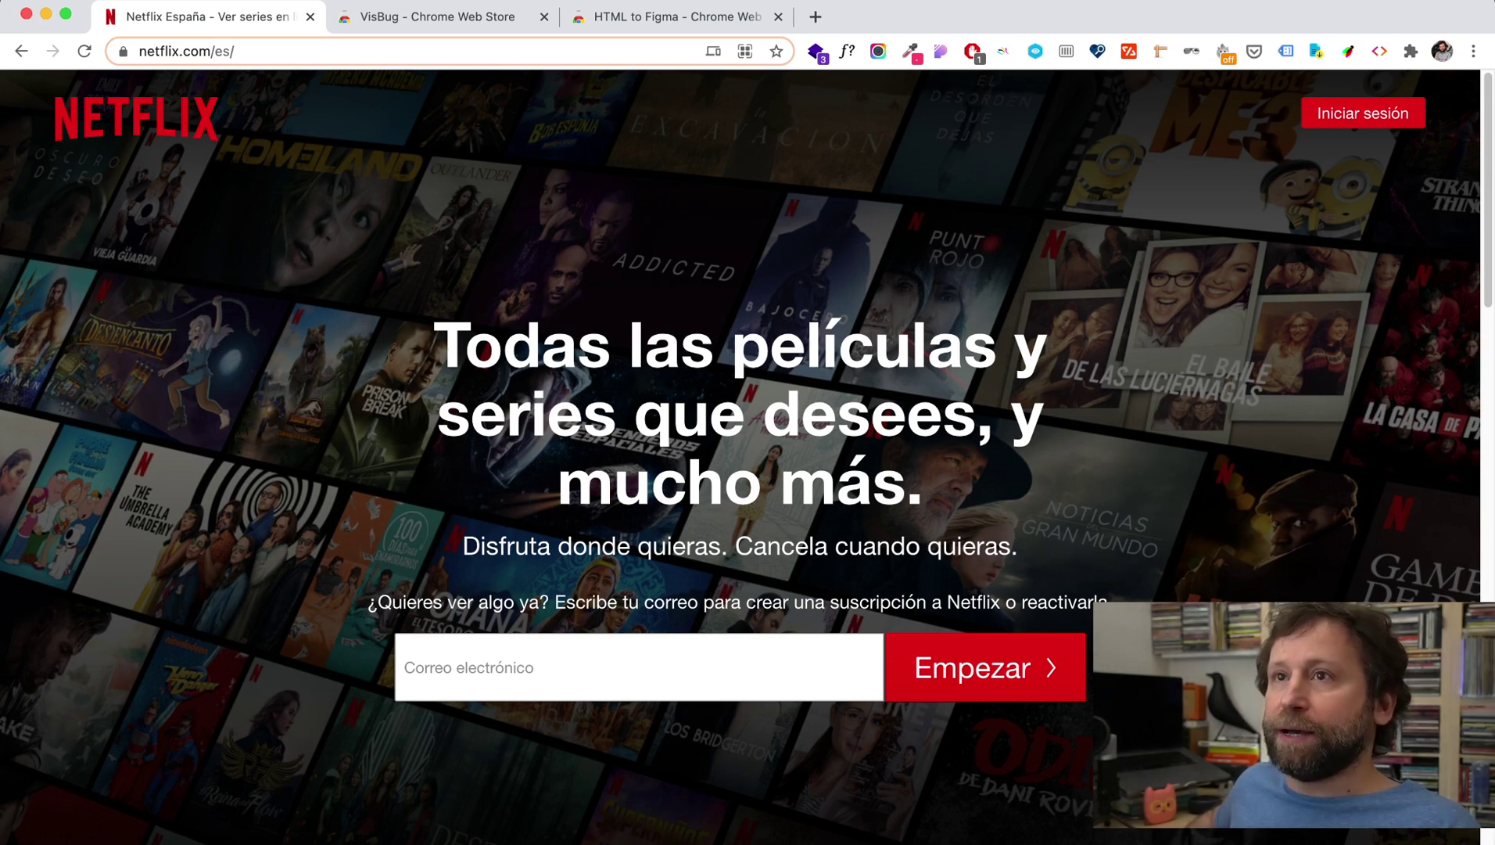
pyautogui.click(437, 16)
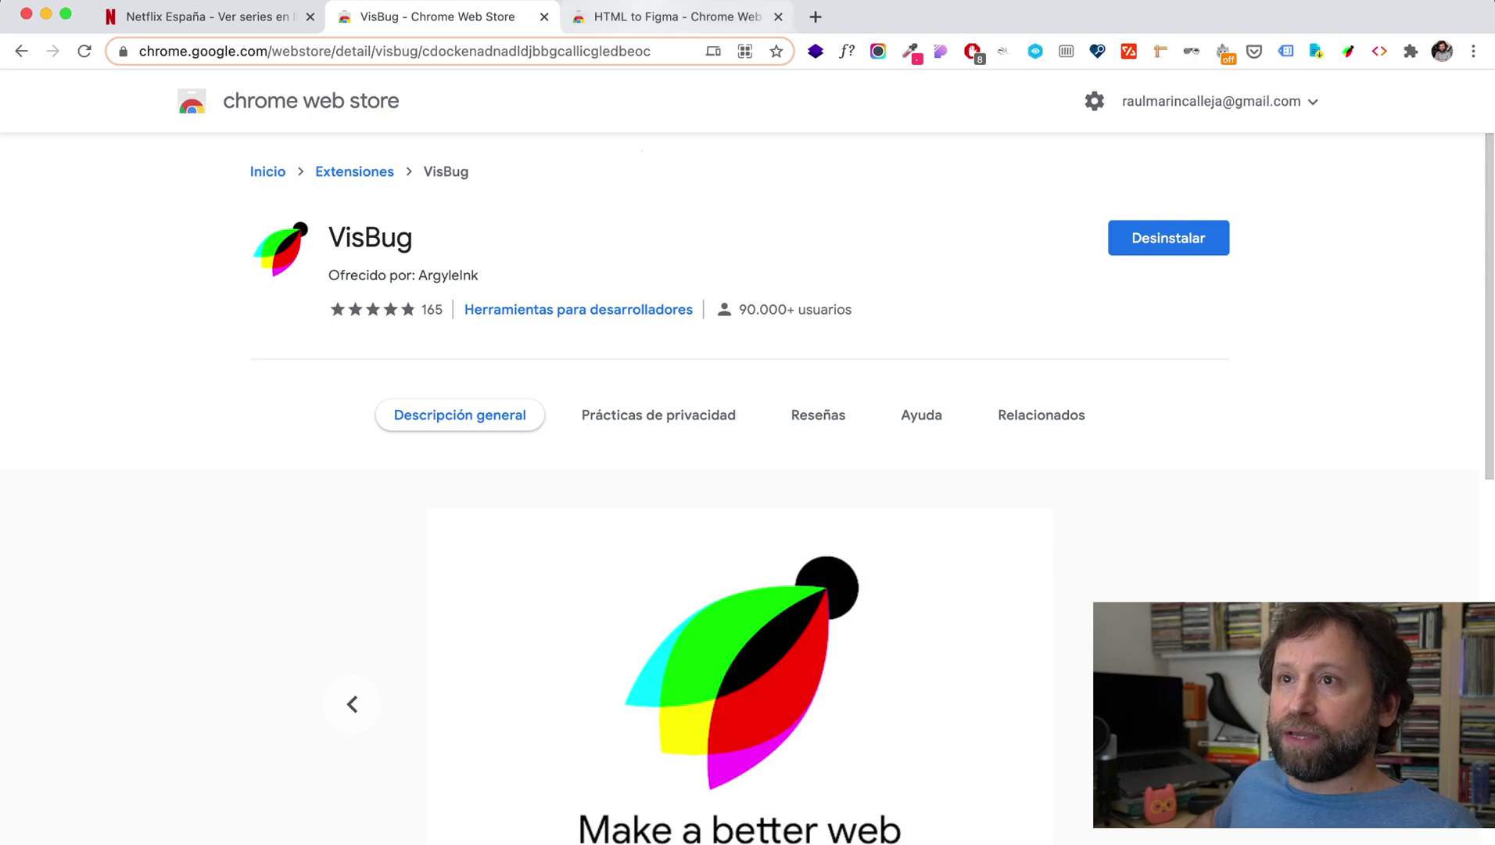
pyautogui.click(677, 17)
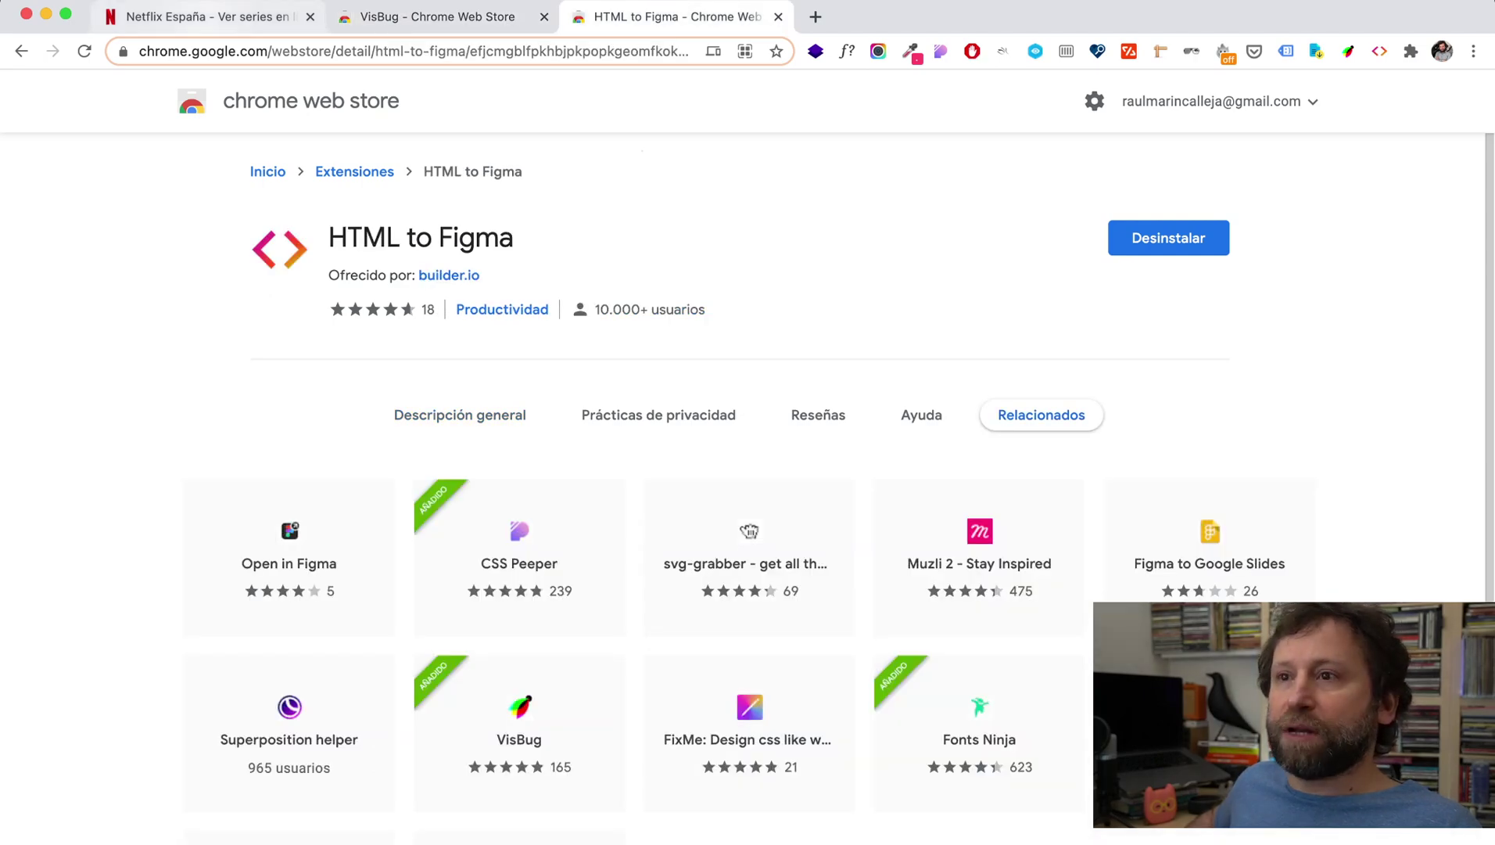
pyautogui.click(208, 16)
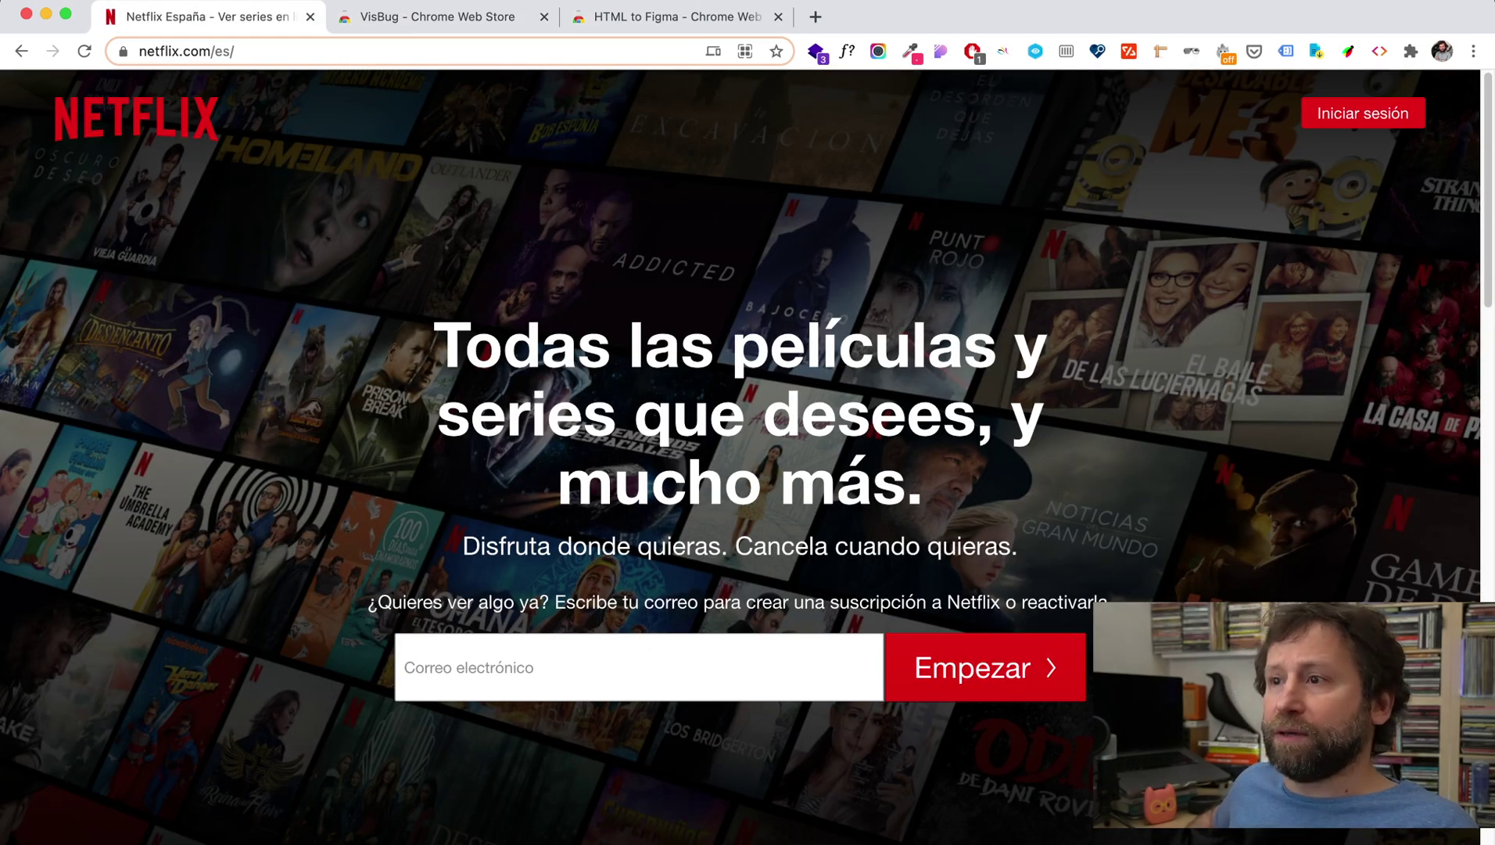
# Scroll through the Netflix landing page to review its sections
pyautogui.scroll(-2, 740, 457)
pyautogui.scroll(-10, 740, 457)
pyautogui.scroll(-4, 740, 457)
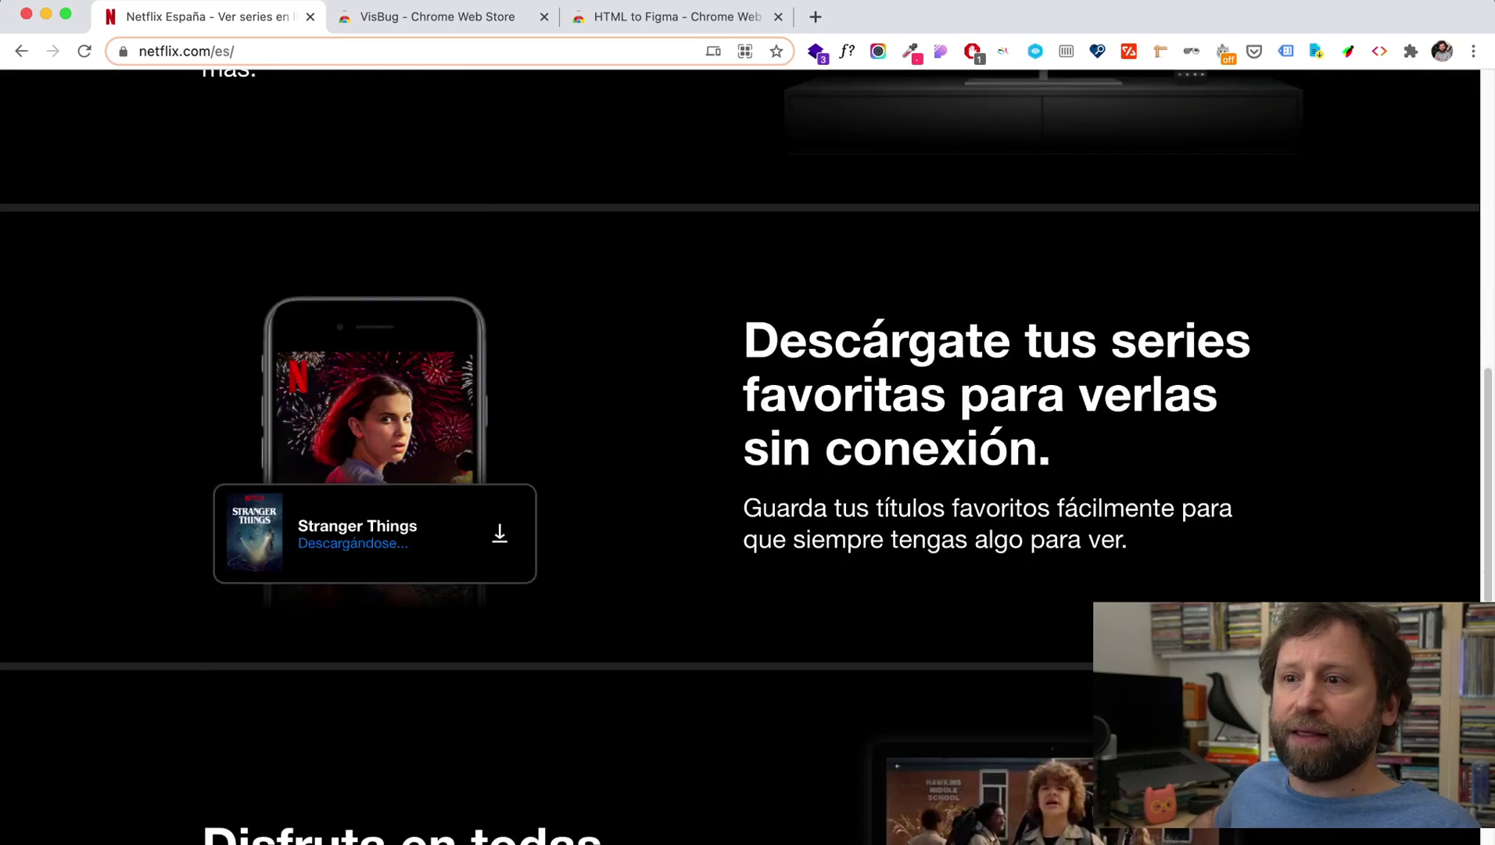
pyautogui.scroll(-9, 740, 457)
pyautogui.scroll(-2, 740, 458)
pyautogui.scroll(-5, 740, 457)
pyautogui.scroll(10, 740, 458)
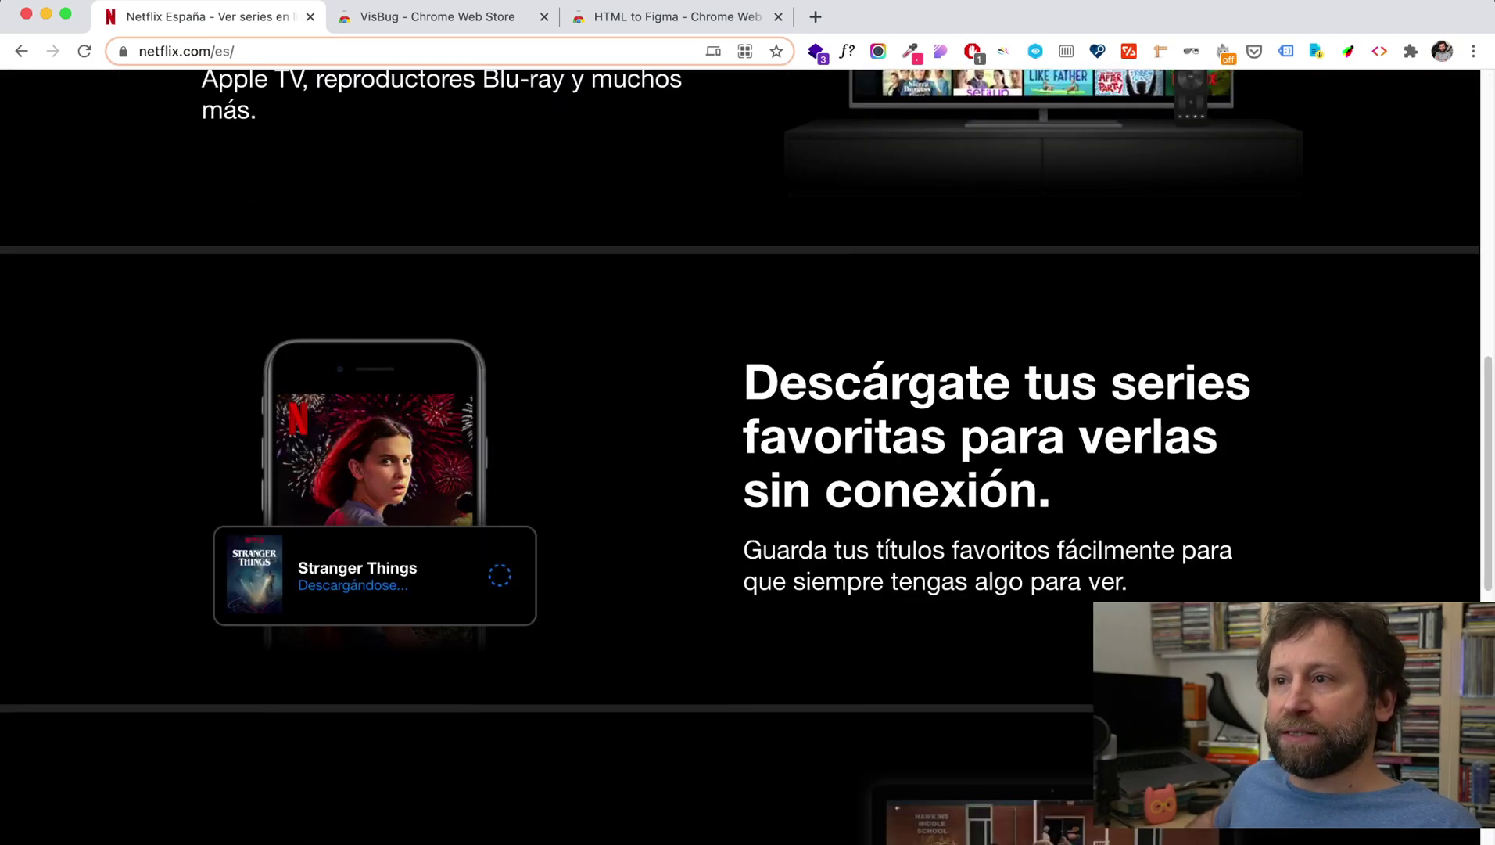
pyautogui.scroll(5, 740, 457)
pyautogui.scroll(4, 740, 457)
pyautogui.scroll(1, 740, 457)
pyautogui.scroll(-7, 740, 457)
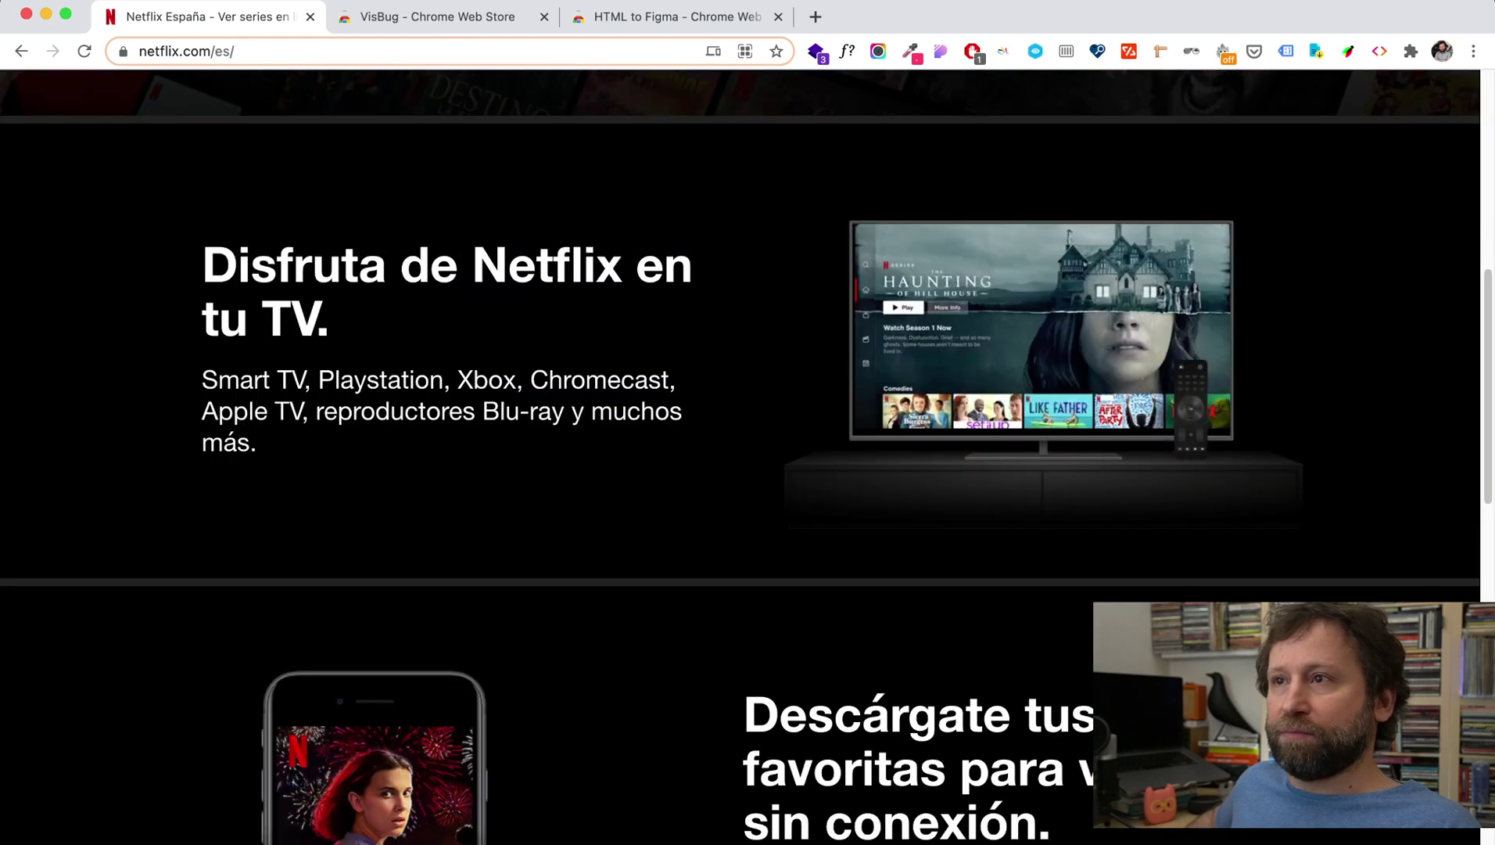
pyautogui.scroll(-5, 740, 457)
pyautogui.scroll(-1, 739, 458)
pyautogui.scroll(3, 740, 458)
pyautogui.scroll(10, 740, 458)
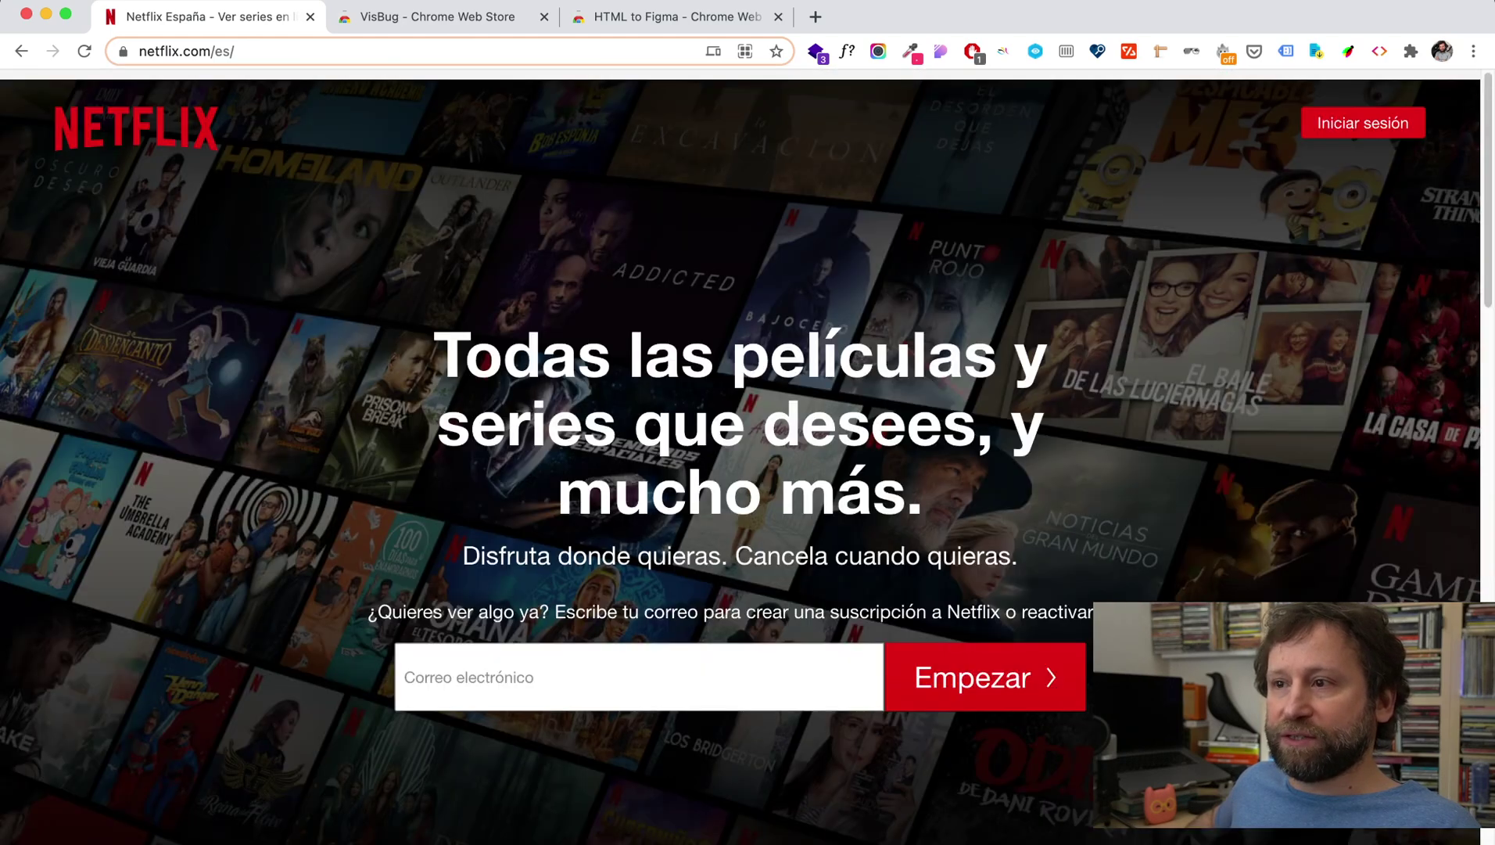
pyautogui.scroll(1, 740, 457)
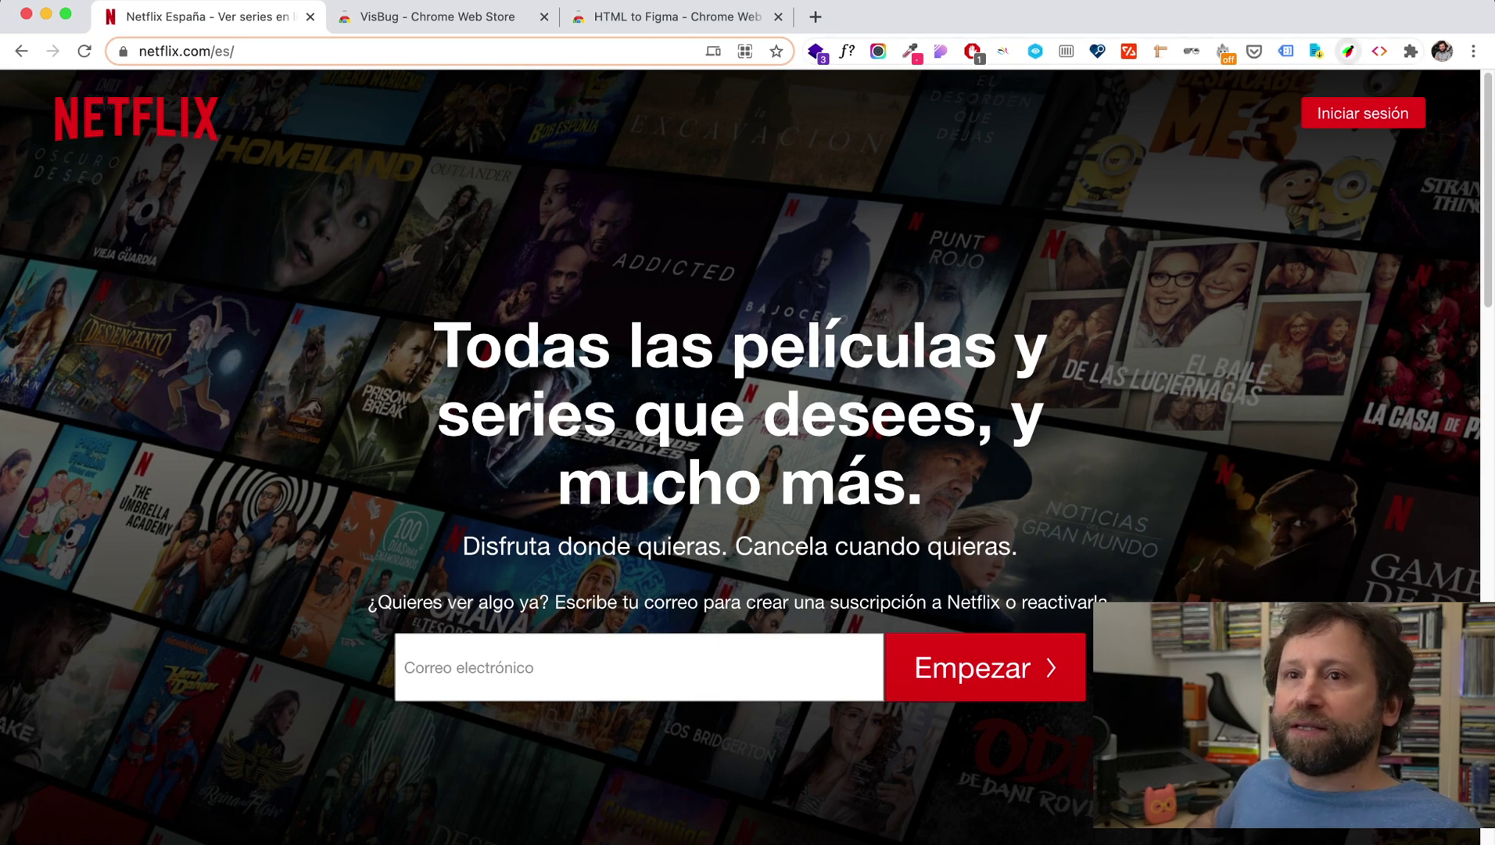
# Activate VisBug, select the main headline, and check its contrast (21, passing AA and AAA Large)
pyautogui.click(1348, 51)
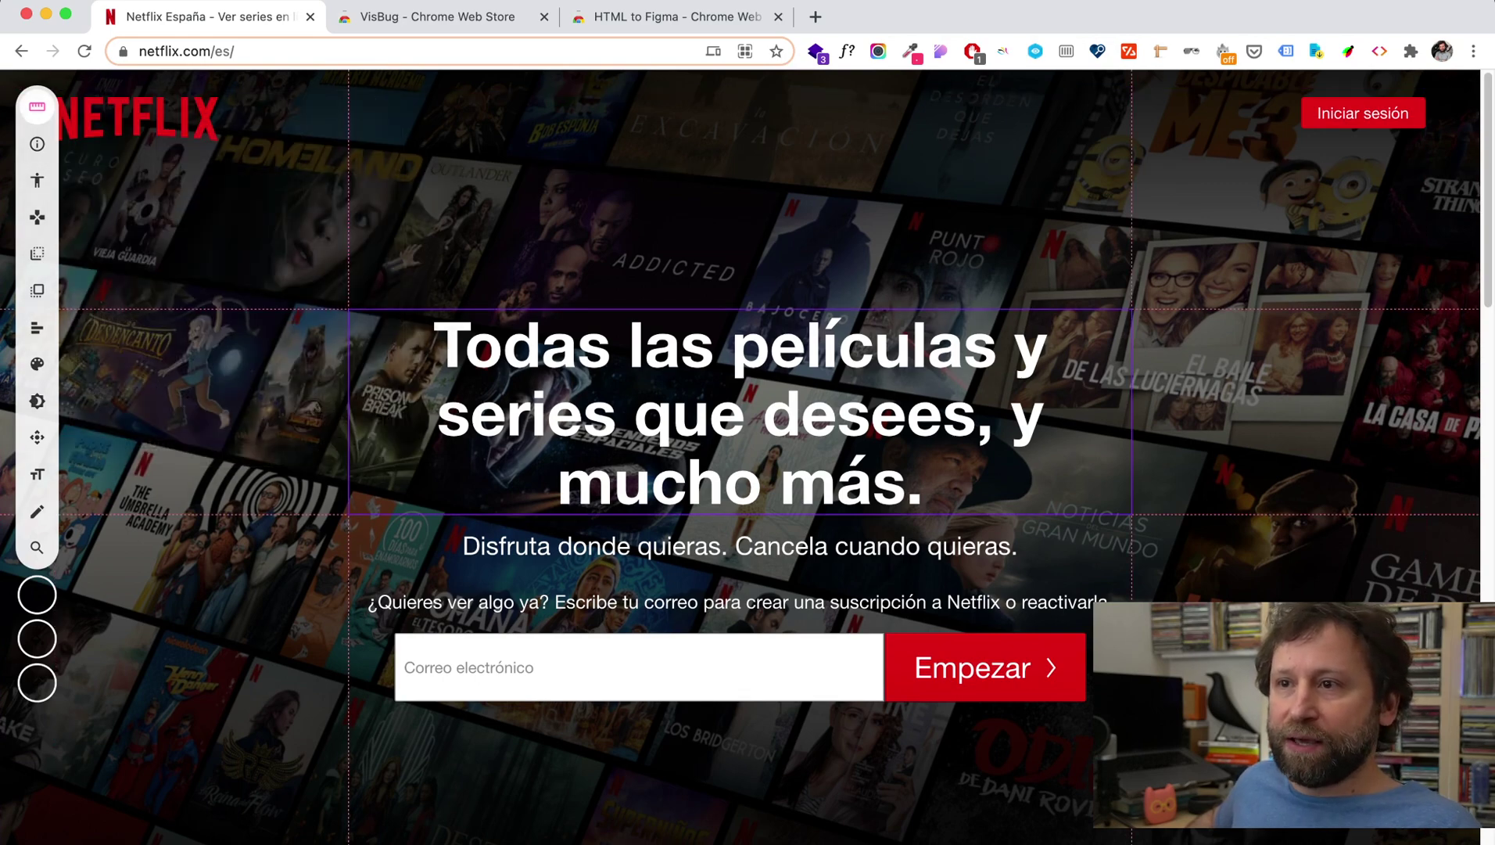
pyautogui.click(740, 414)
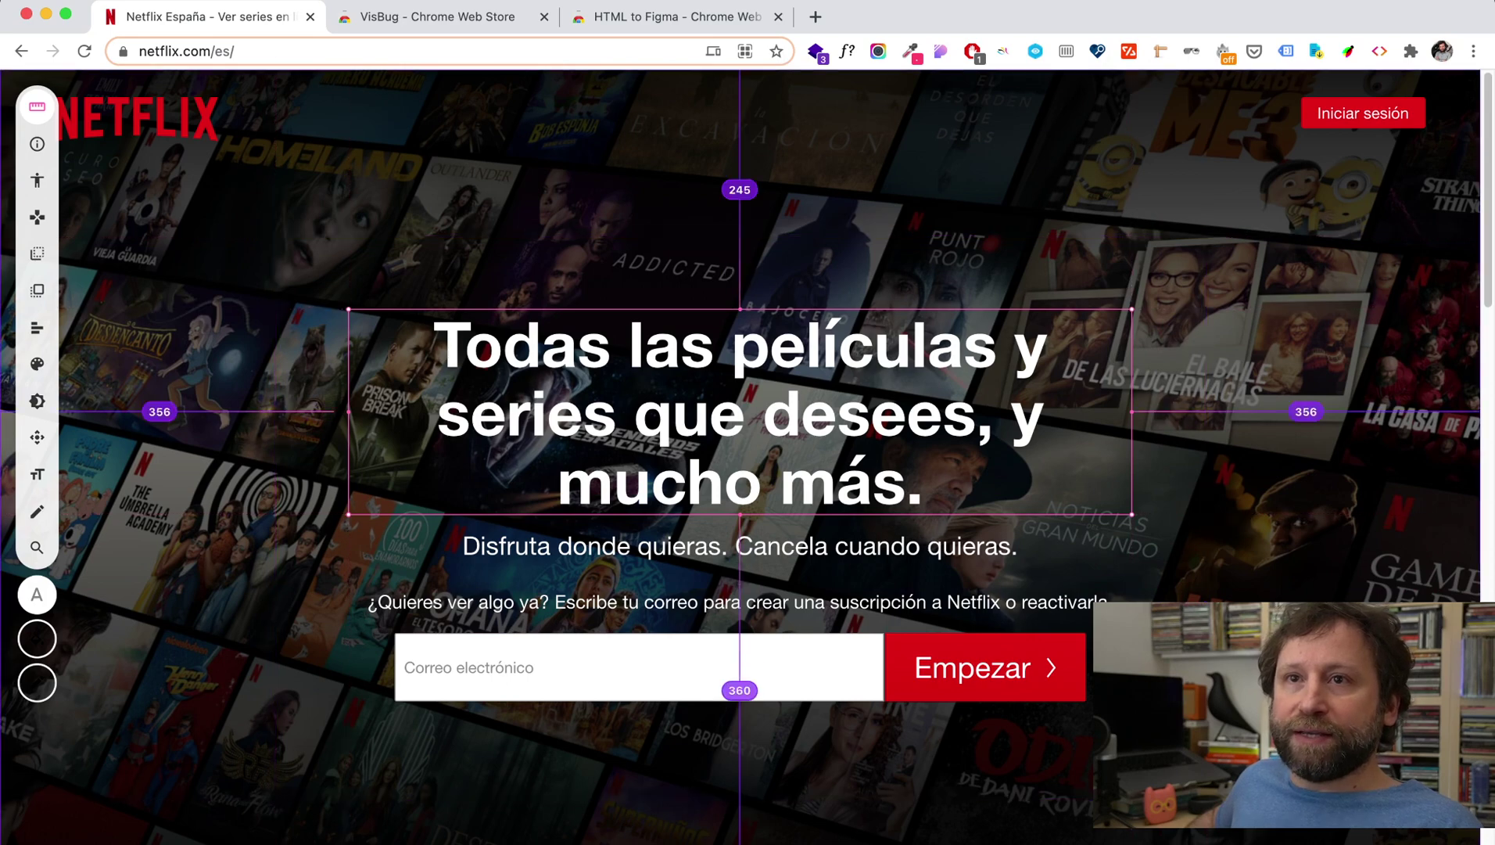
pyautogui.press('p')
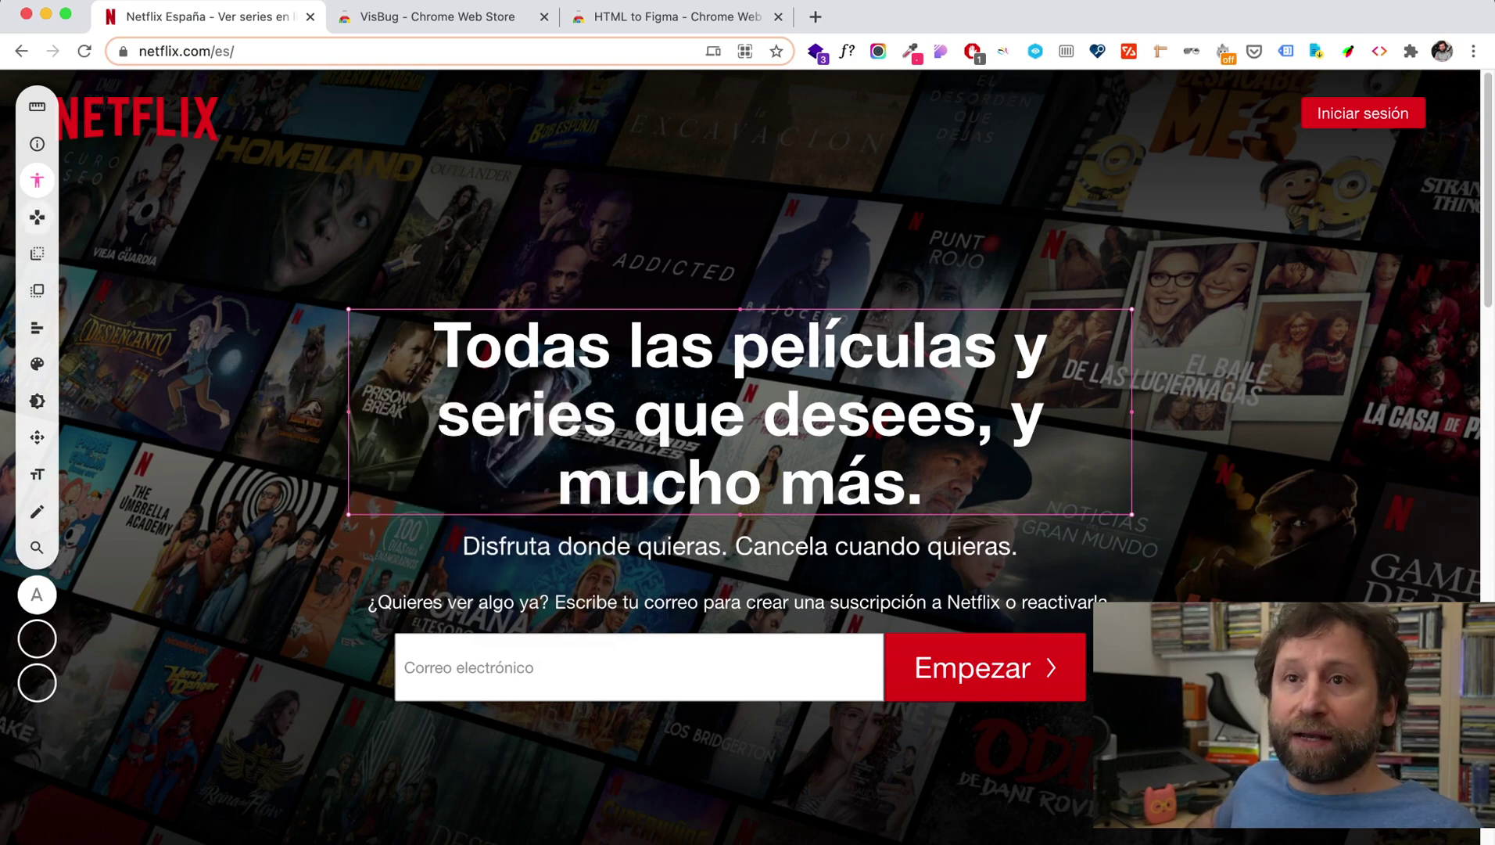
# Replace 'Todas' with 'Varías' in the main headline using VisBug's text editing
pyautogui.click(37, 217)
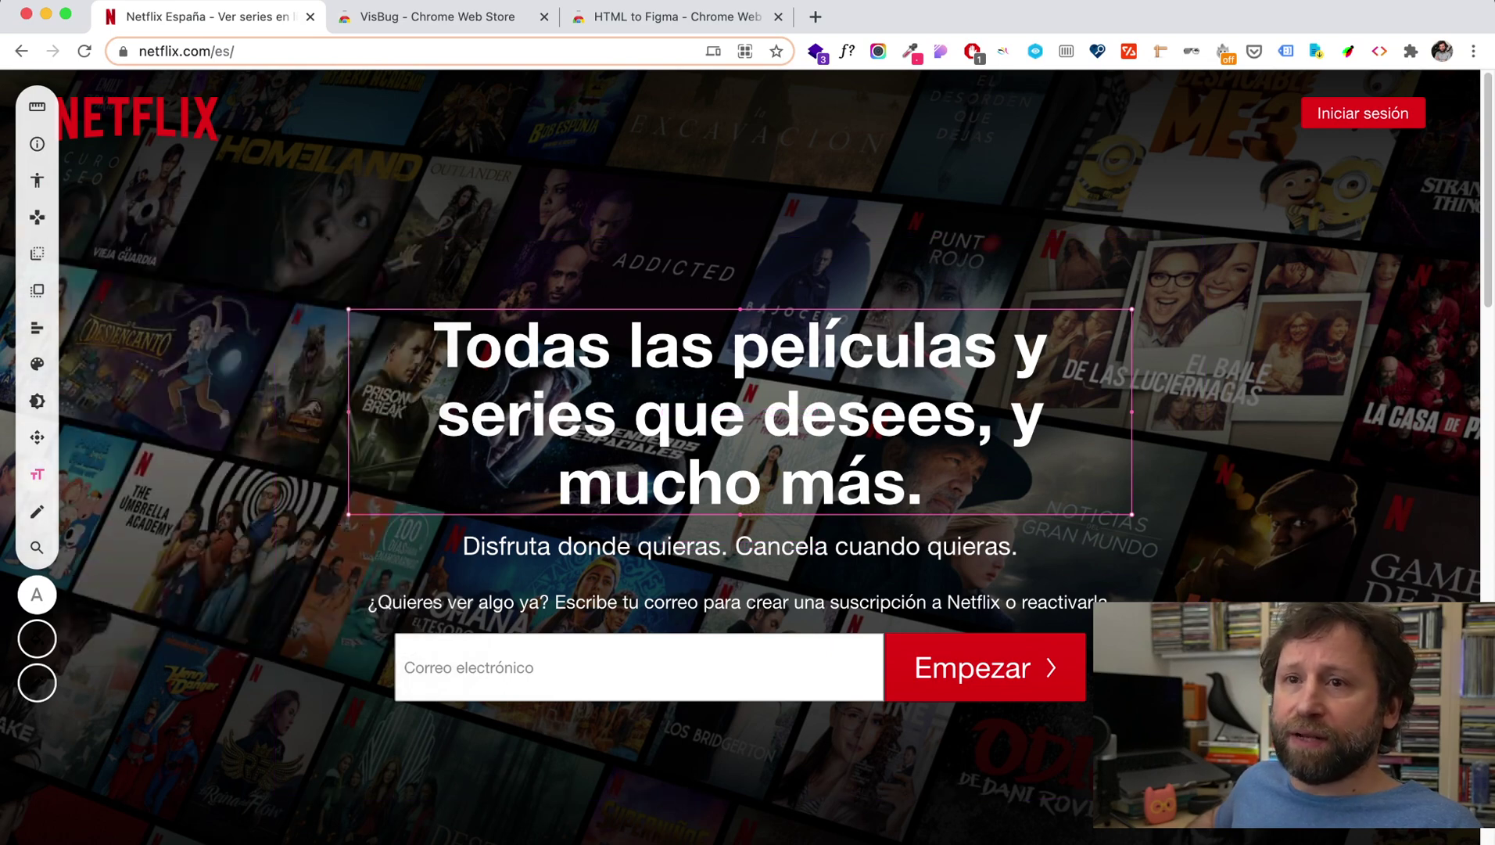
pyautogui.press('f')
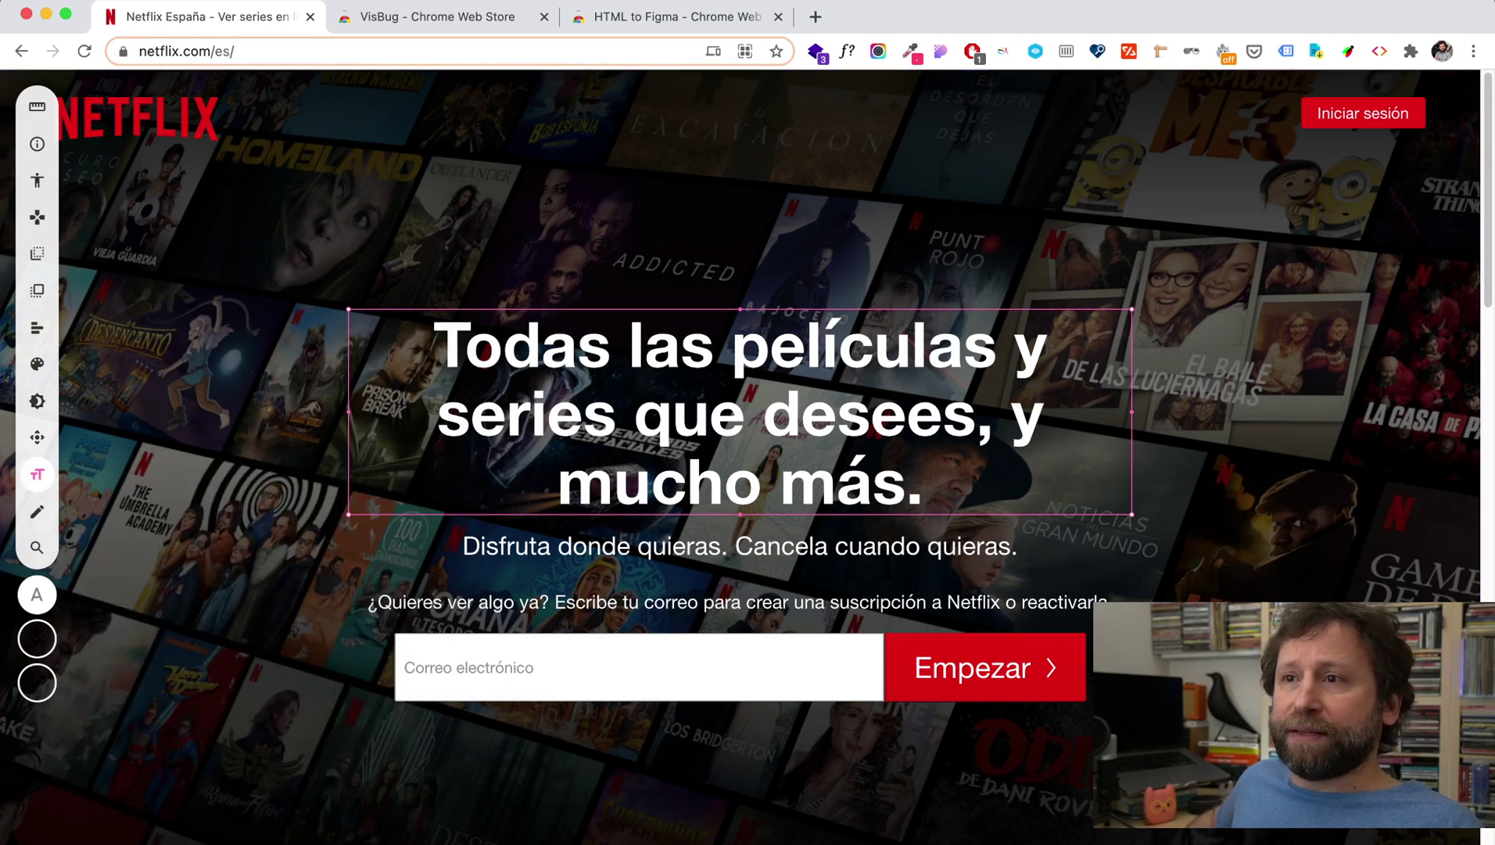
pyautogui.press('e')
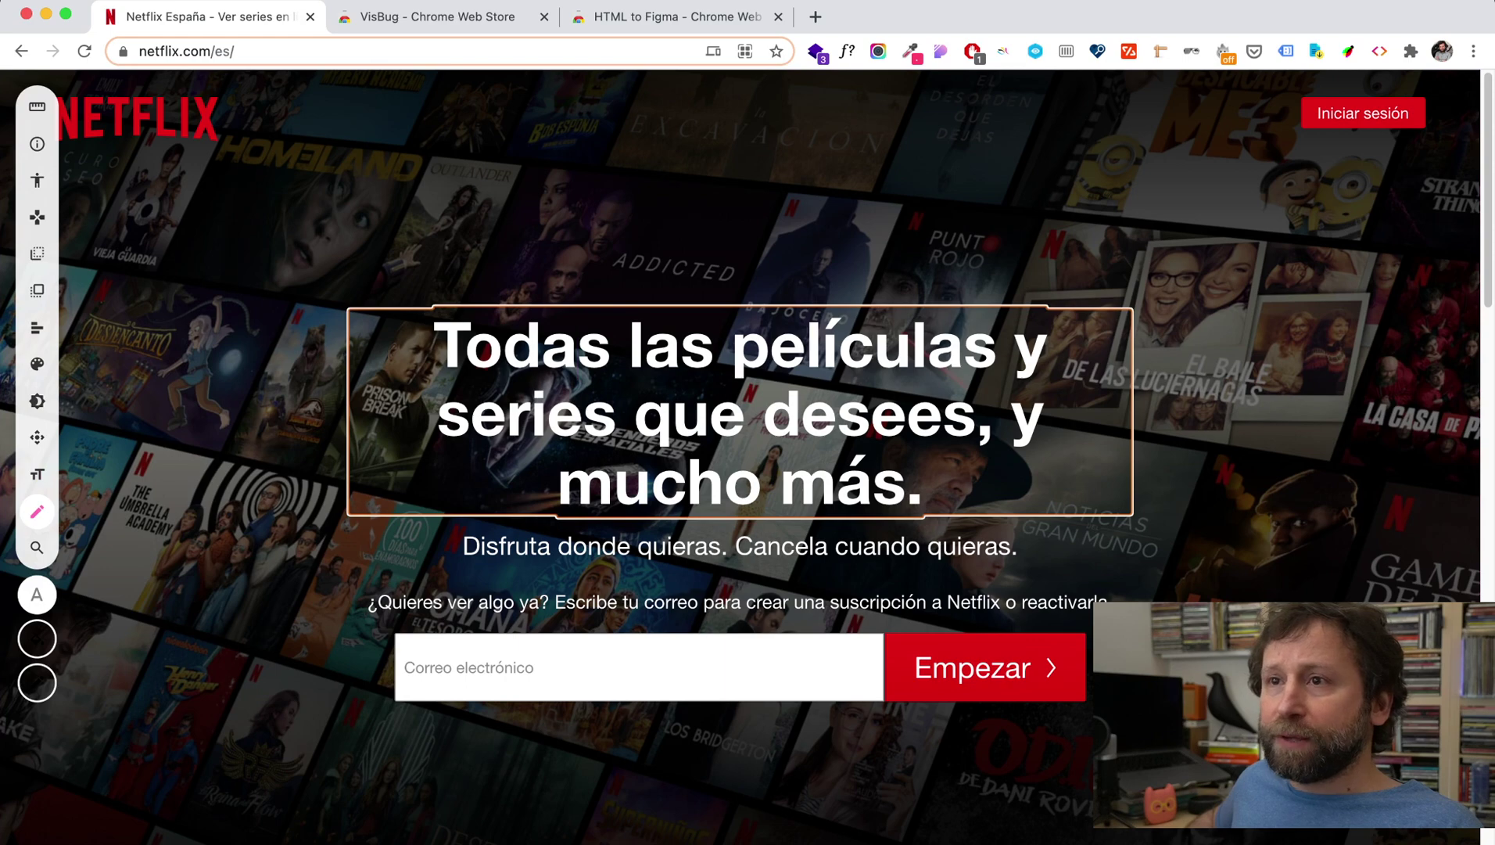
pyautogui.doubleClick(522, 344)
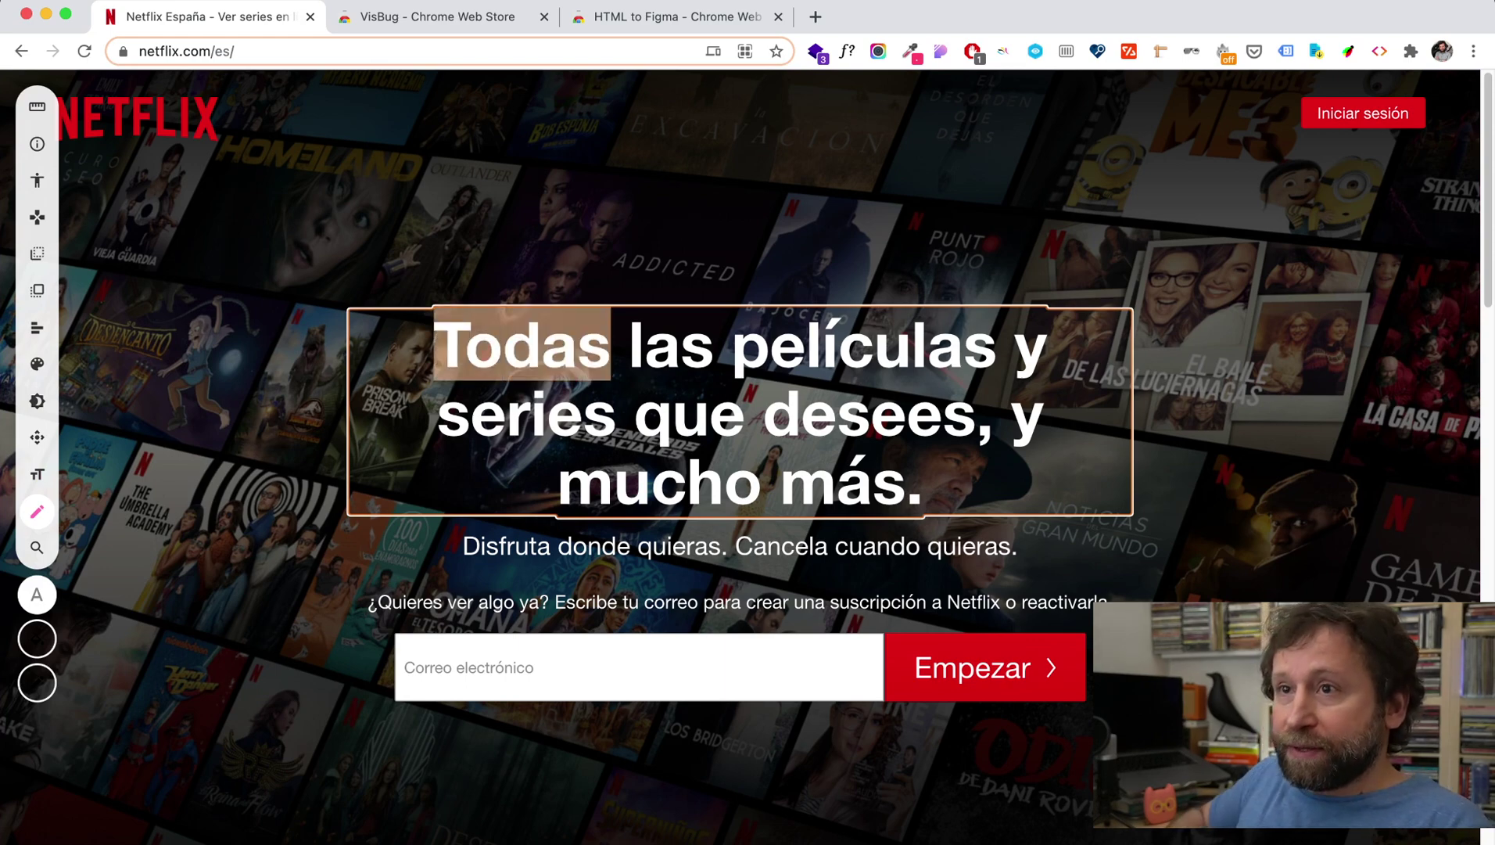
pyautogui.write('Va')
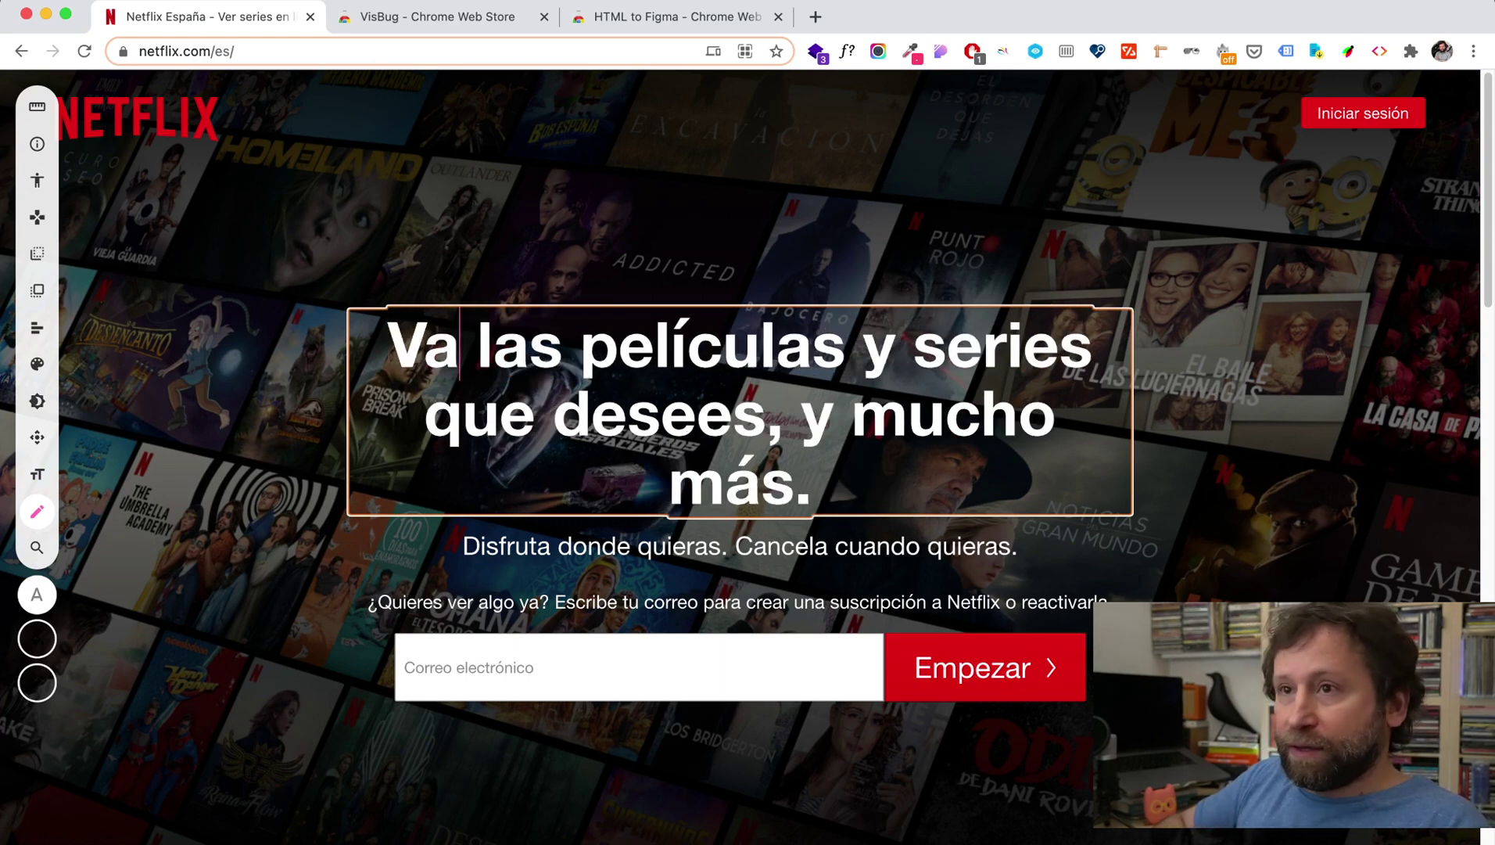
pyautogui.write('rías')
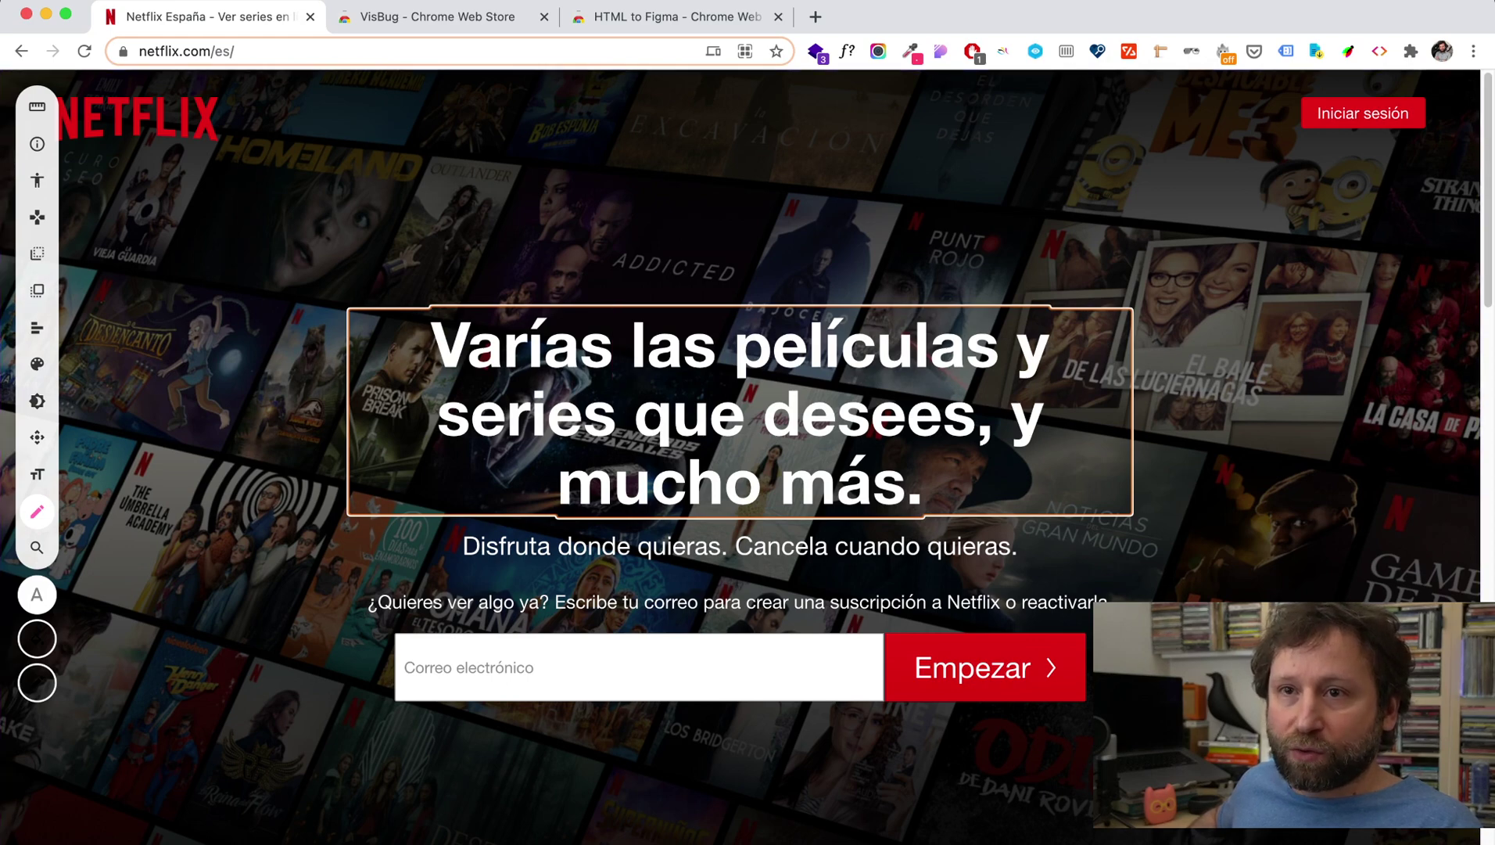
pyautogui.press('f')
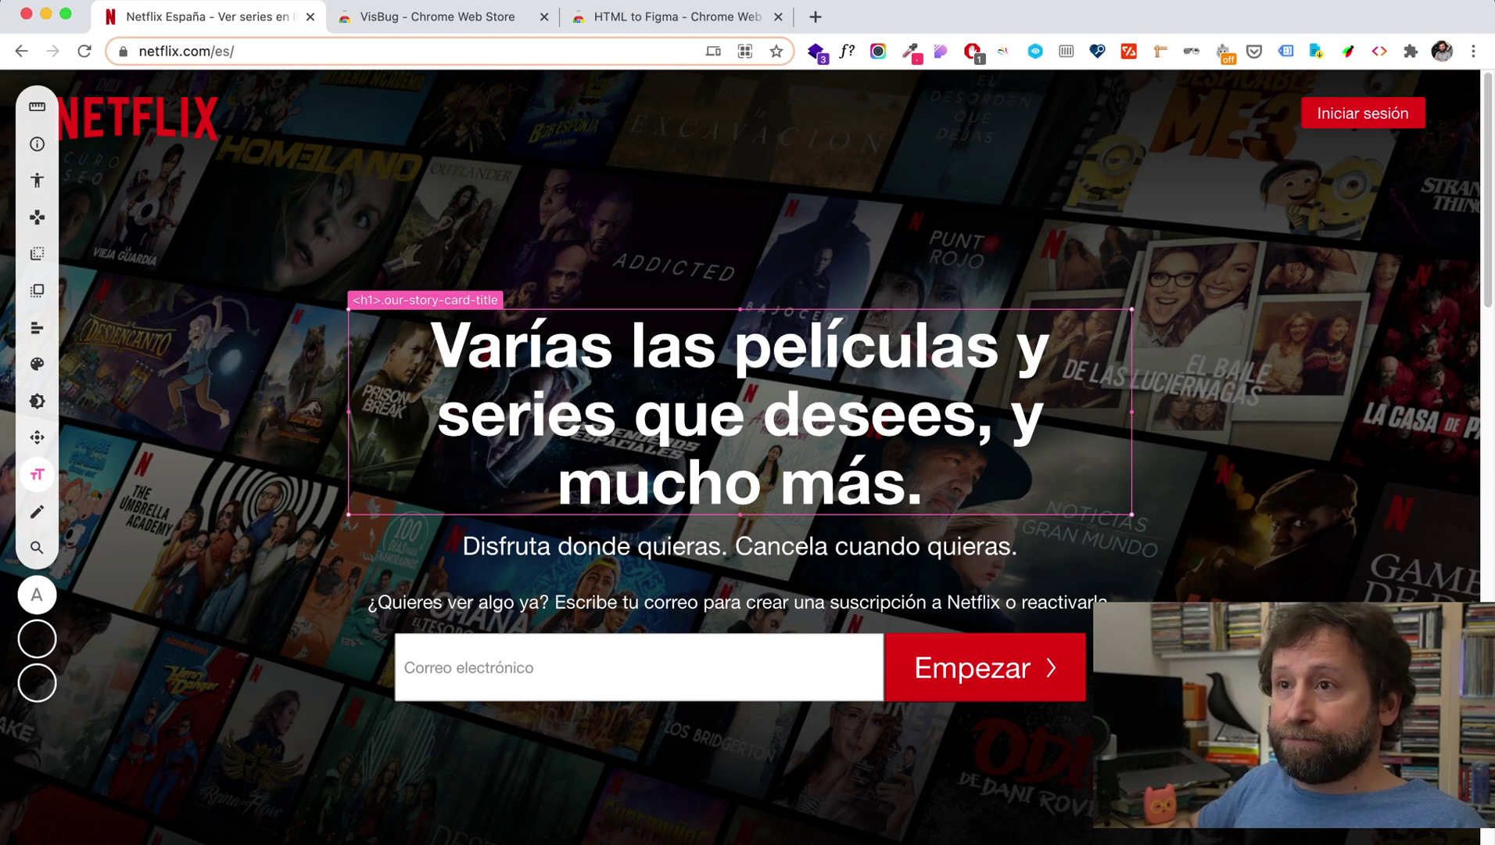
# Experiment with the headline's letter spacing, tightening it and then widening it slightly
pyautogui.hotkey('shift', 'Right')
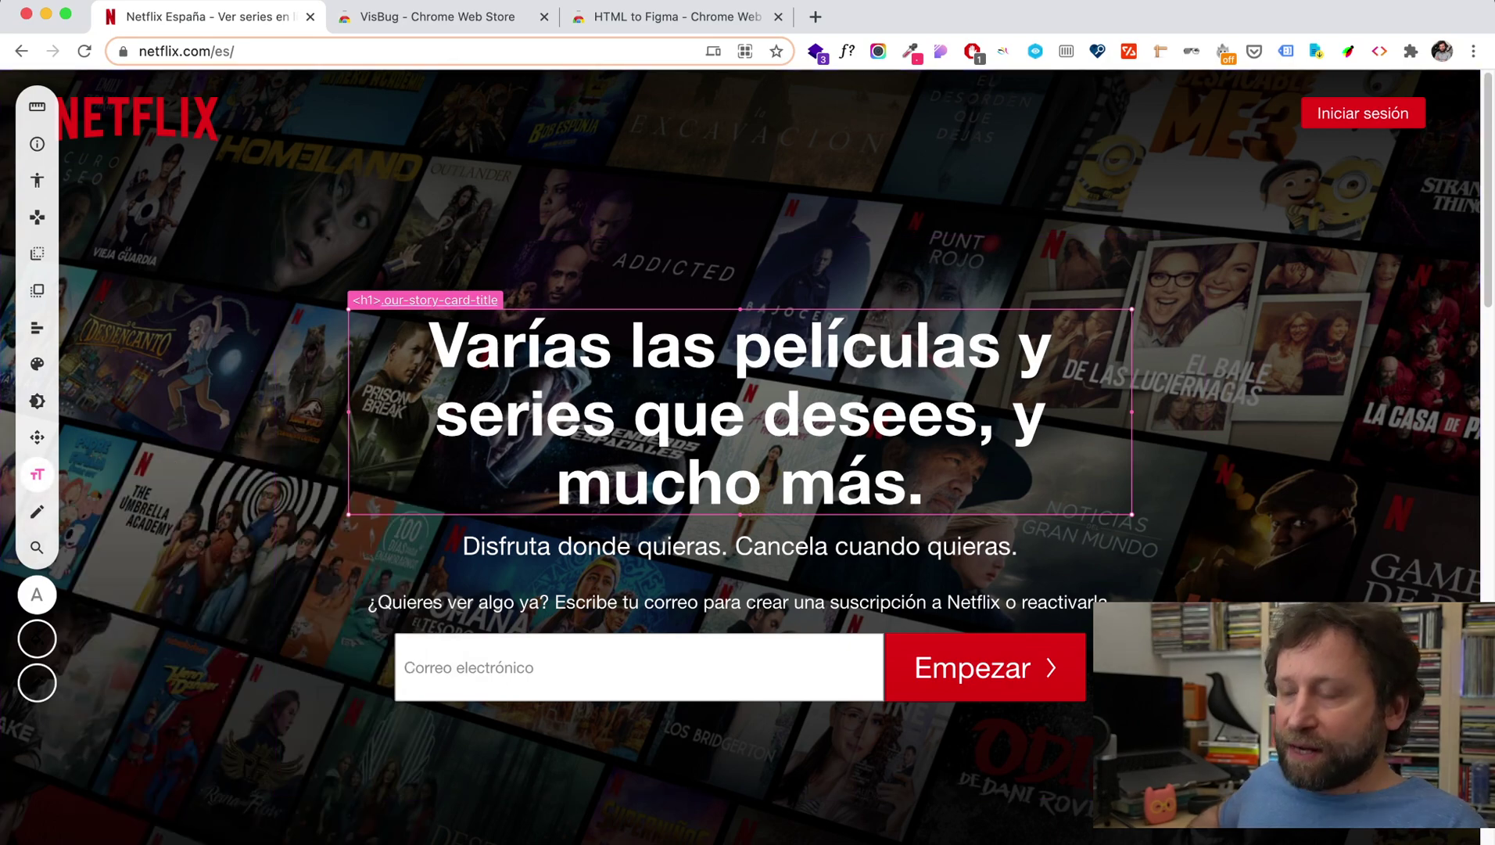
pyautogui.hotkey('shift', 'Right')
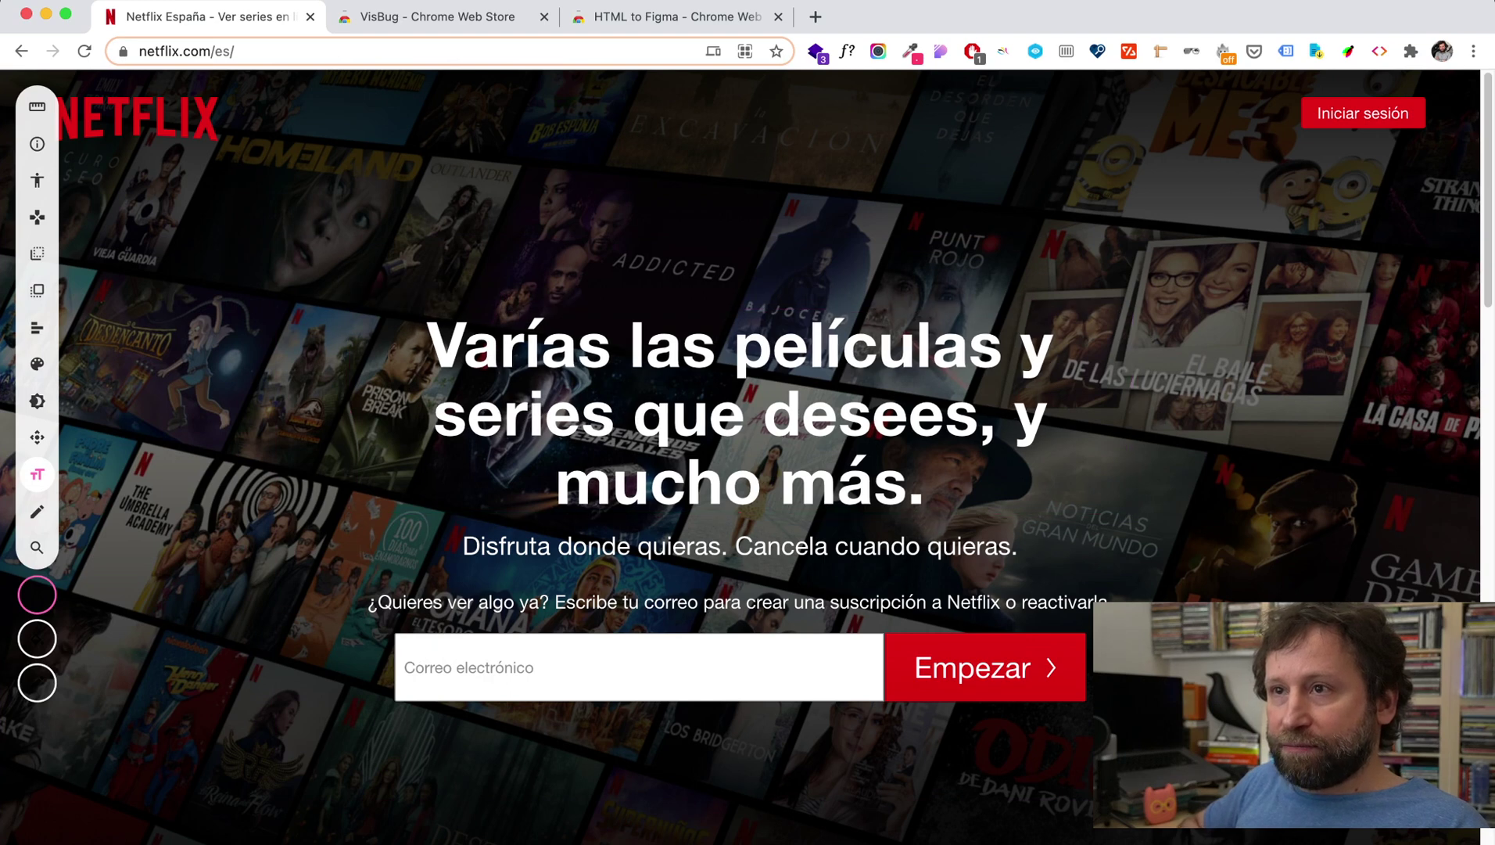
pyautogui.hotkey('shift', 'Left')
pyautogui.hotkey('shift', 'Left')
pyautogui.hotkey('shift', 'Left')
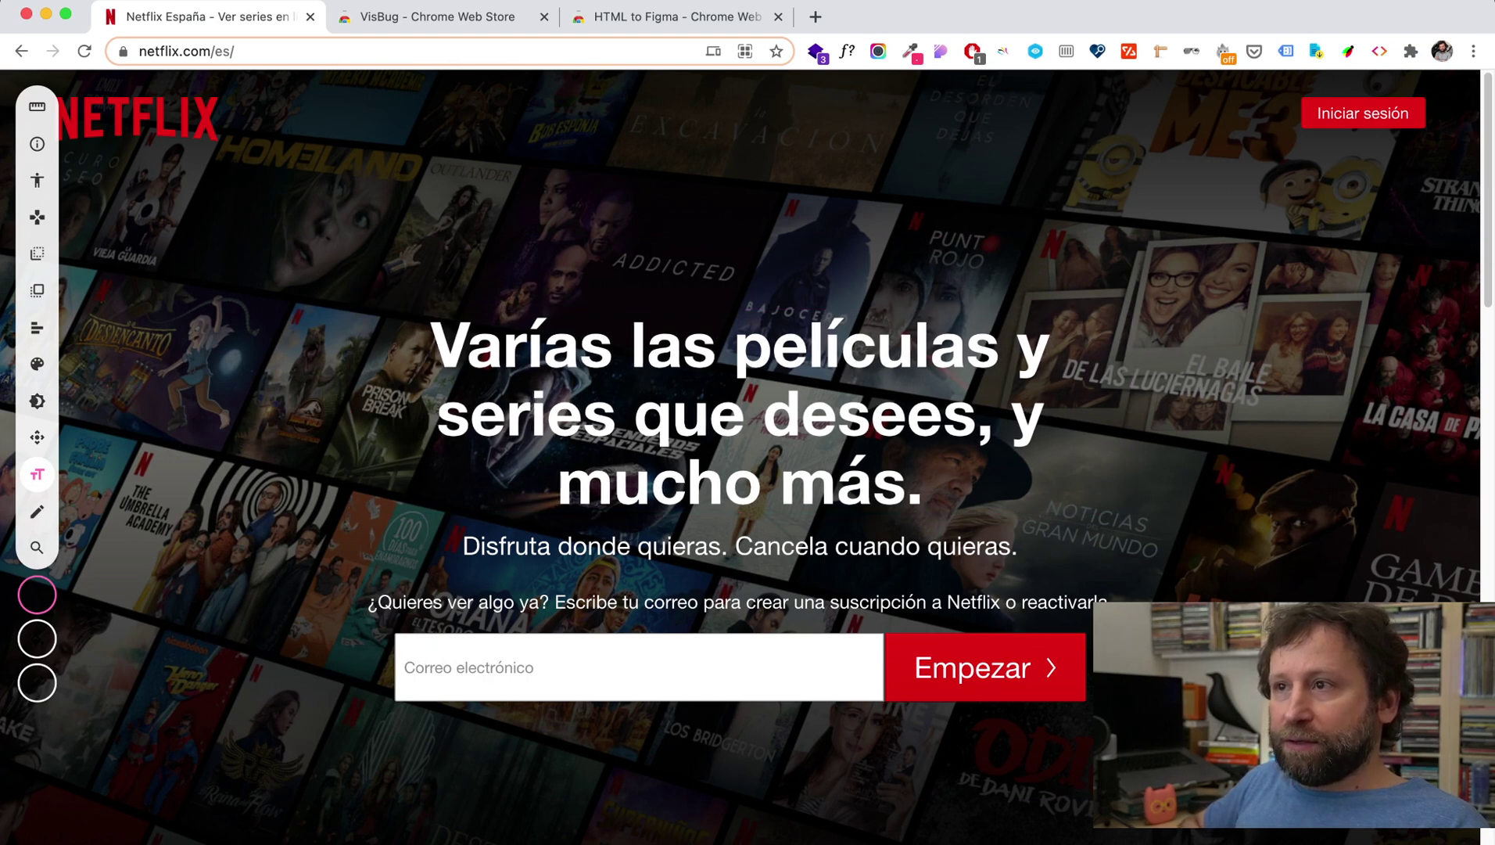
pyautogui.hotkey('shift', 'Left')
pyautogui.hotkey('shift', 'Left')
pyautogui.hotkey('shift', 'Left')
pyautogui.hotkey('shift', 'Left')
pyautogui.hotkey('shift', 'Left')
pyautogui.hotkey('shift', 'Left')
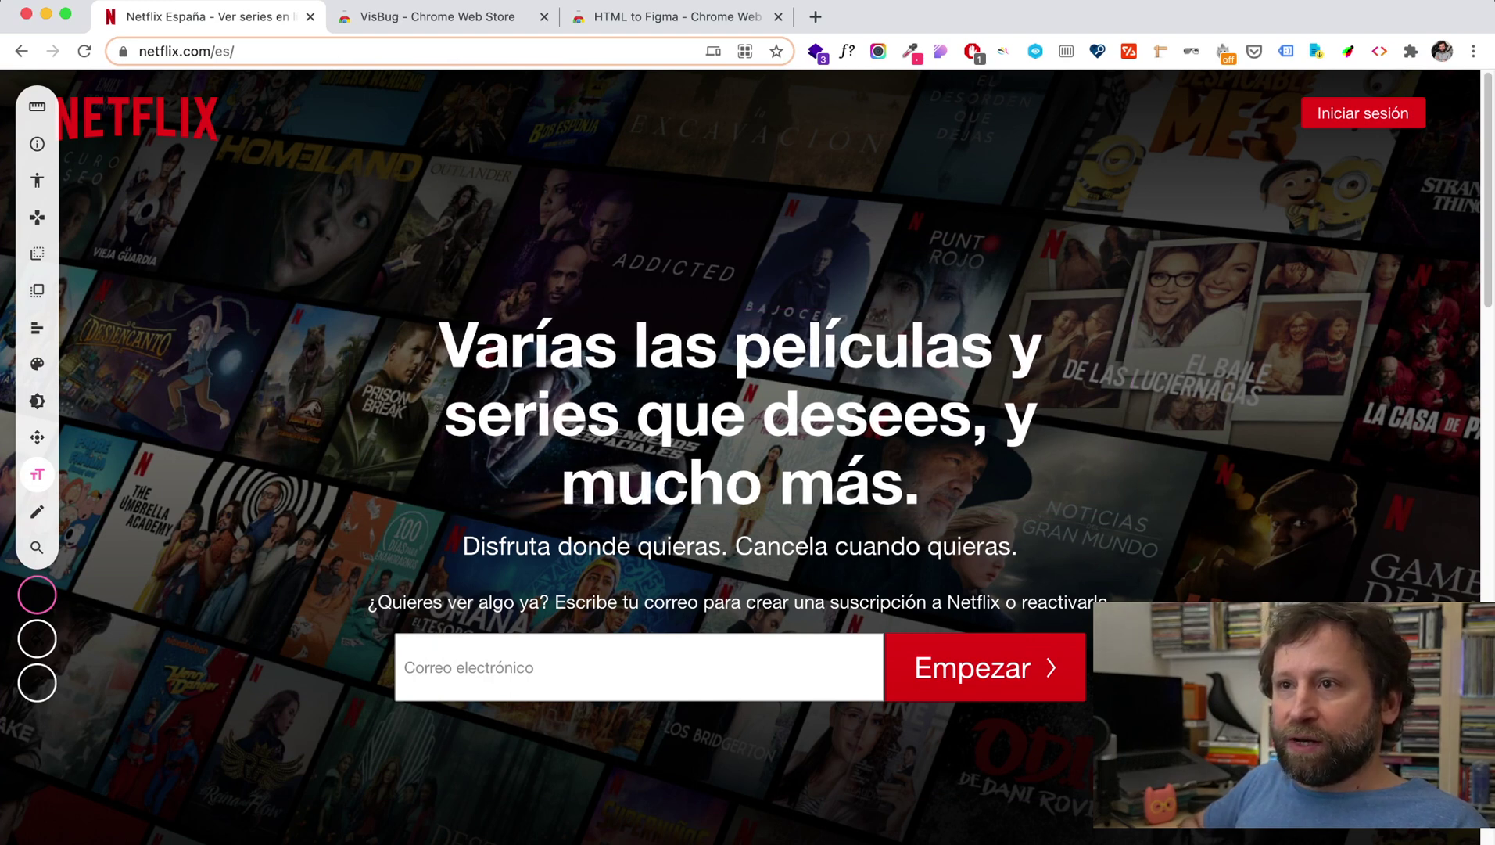
pyautogui.hotkey('shift', 'Left')
pyautogui.hotkey('shift', 'Left')
pyautogui.hotkey('shift', 'Left')
pyautogui.hotkey('shift', 'Left')
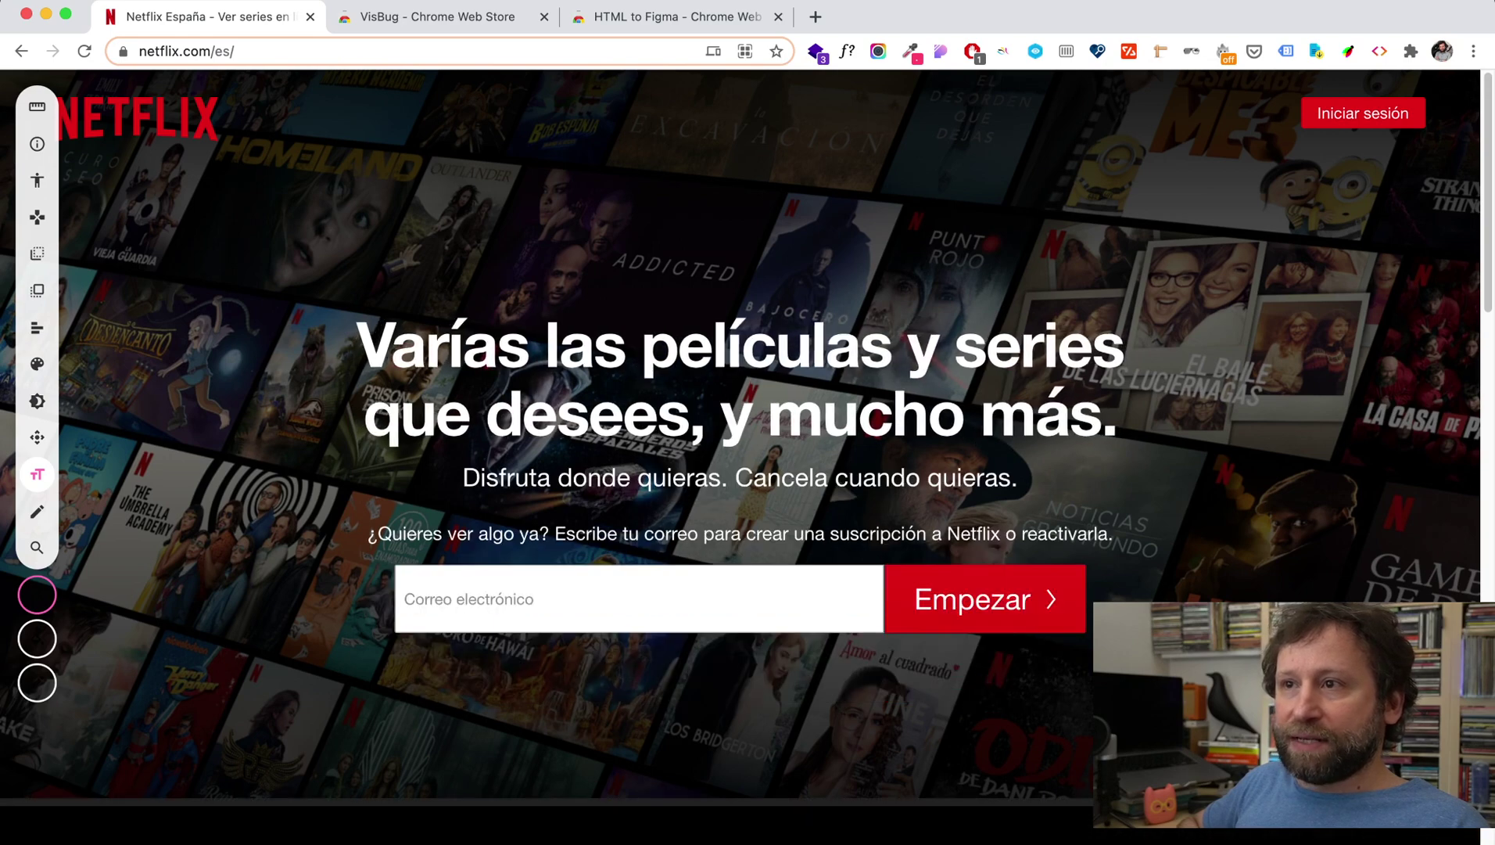
pyautogui.hotkey('shift', 'Left')
pyautogui.hotkey('shift', 'Left')
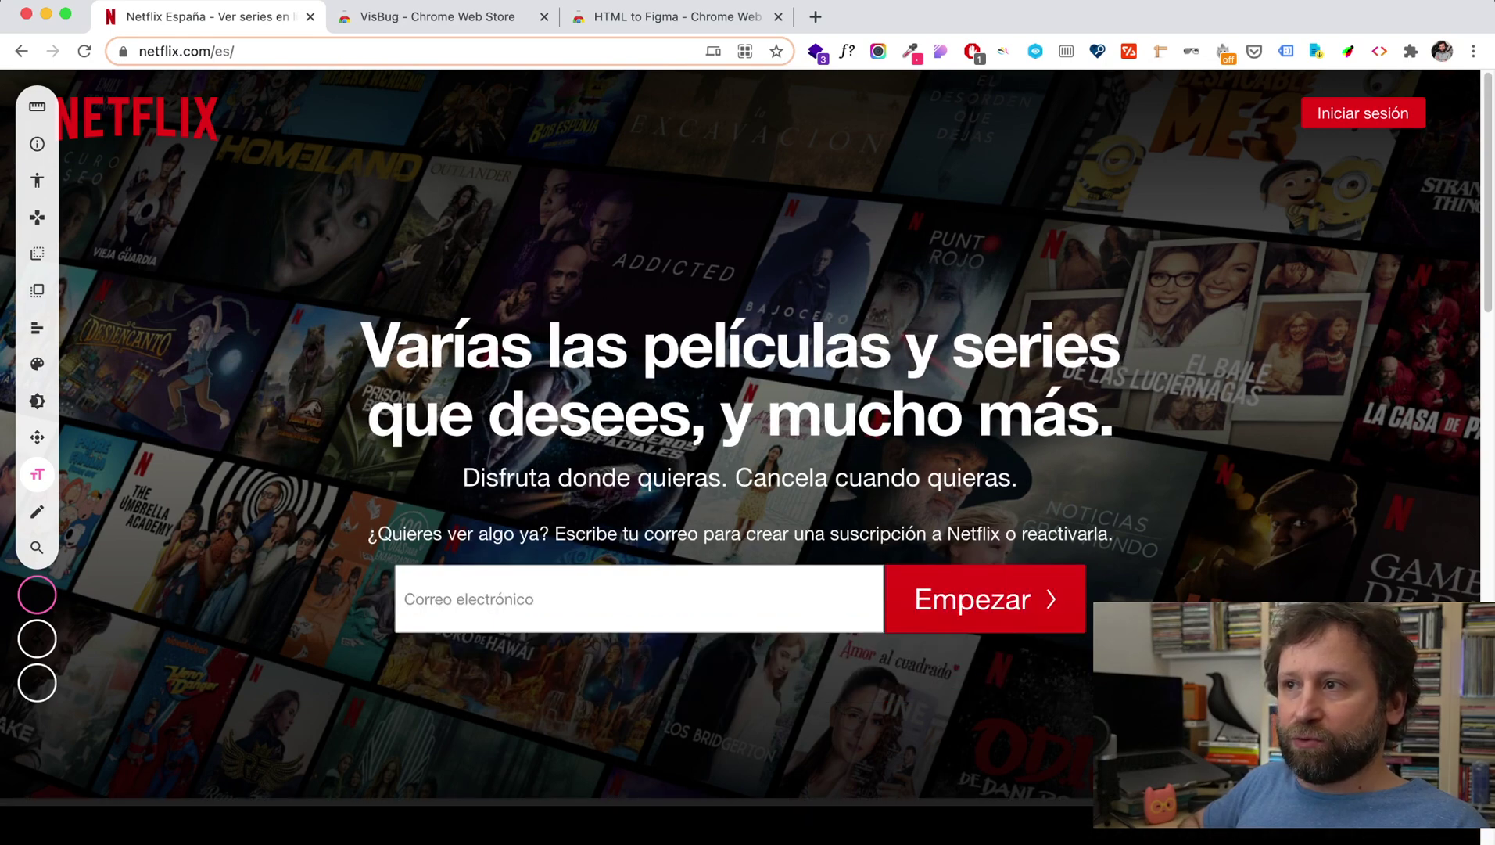
pyautogui.hotkey('shift', 'Right')
pyautogui.hotkey('shift', 'Right')
pyautogui.hotkey('shift', 'Right')
pyautogui.hotkey('shift', 'Right')
pyautogui.hotkey('shift', 'Right')
pyautogui.hotkey('shift', 'Right')
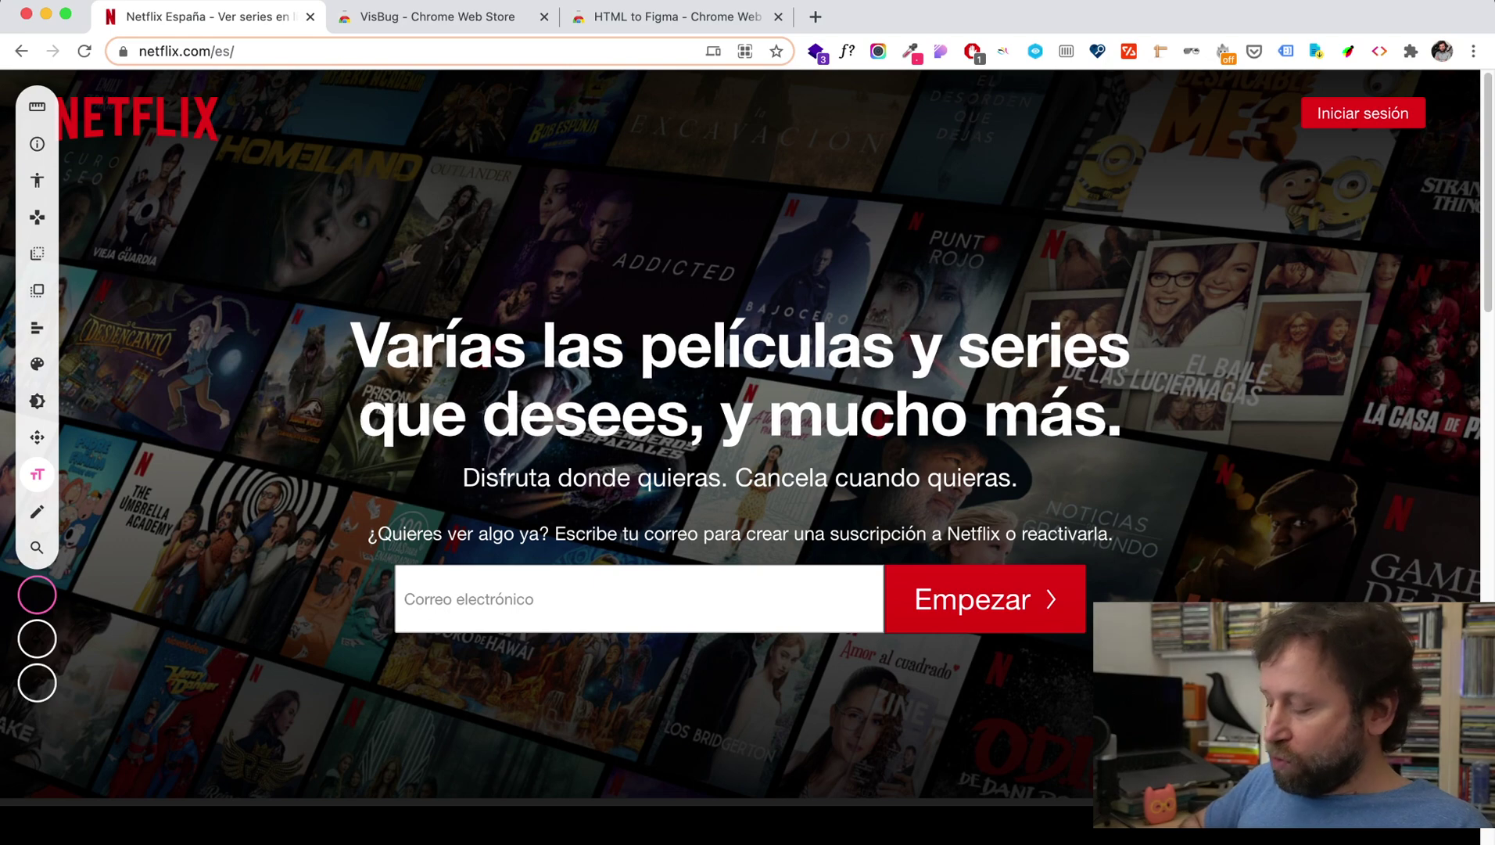
pyautogui.hotkey('shift', 'Right')
pyautogui.hotkey('shift', 'Right')
# Raise and then lower the headline's line height
pyautogui.hotkey('shift', 'Up')
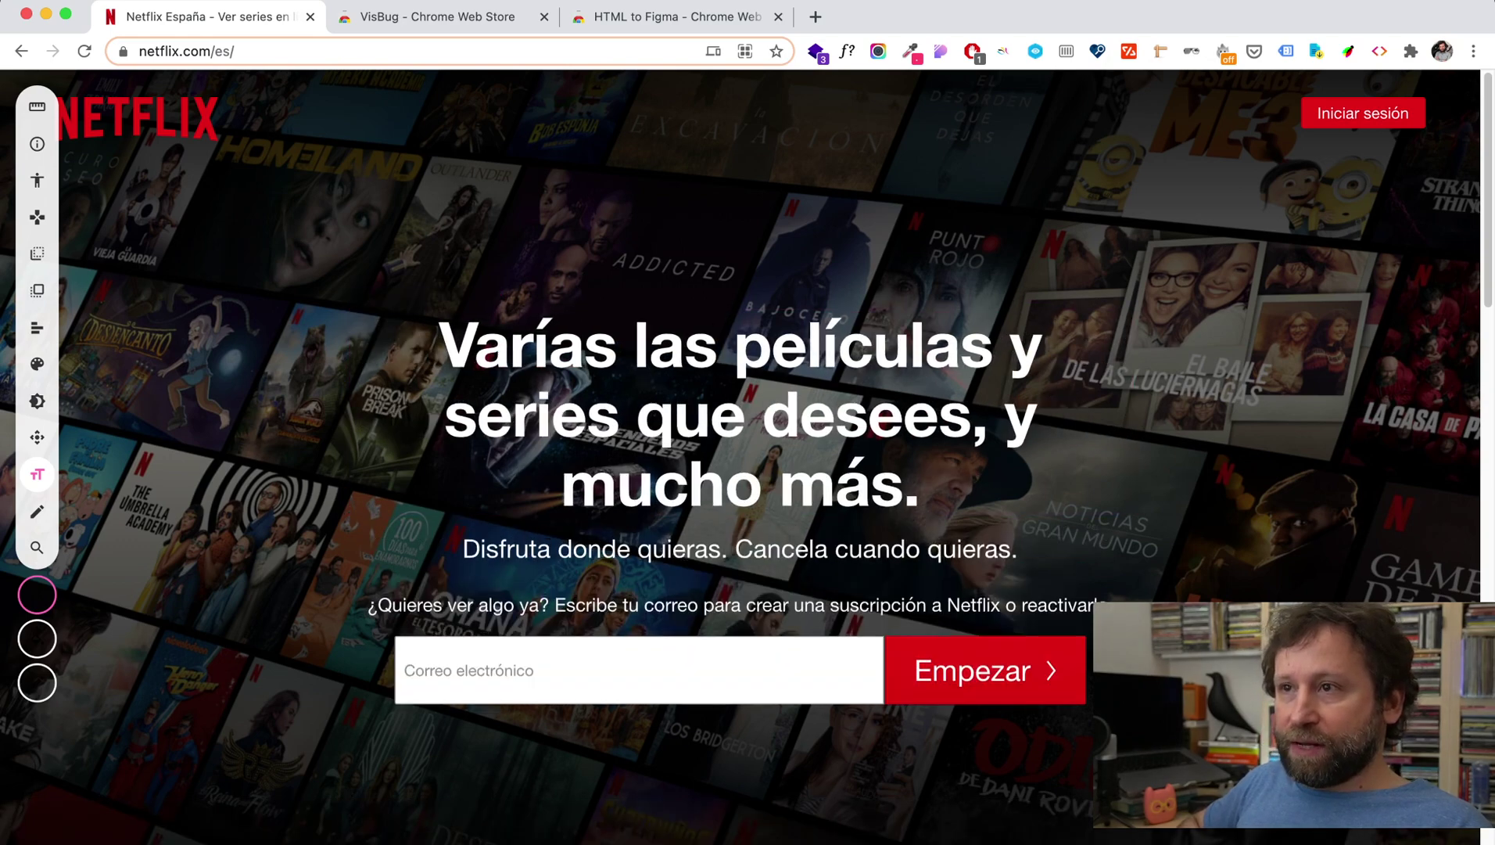
pyautogui.hotkey('shift', 'Up')
pyautogui.hotkey('shift', 'Up')
pyautogui.hotkey('shift', 'Up')
pyautogui.hotkey('shift', 'Up')
pyautogui.hotkey('shift', 'Up')
pyautogui.hotkey('shift', 'Up')
pyautogui.hotkey('shift', 'Up')
pyautogui.hotkey('shift', 'Up')
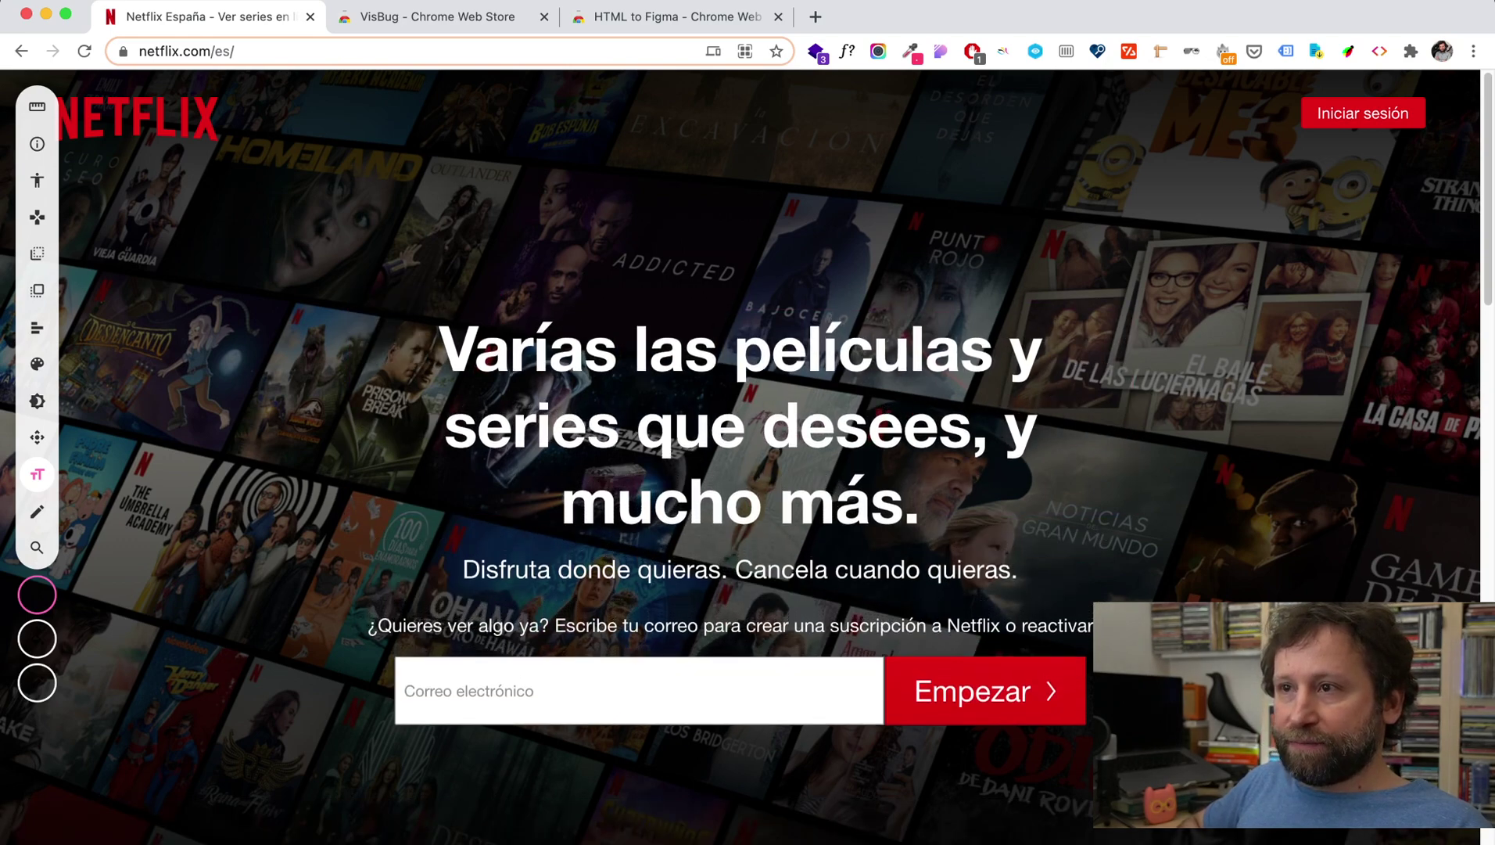
pyautogui.hotkey('shift', 'Up')
pyautogui.hotkey('shift', 'Up')
pyautogui.hotkey('shift', 'Up')
pyautogui.hotkey('shift', 'Up')
pyautogui.hotkey('shift', 'Up')
pyautogui.hotkey('shift', 'Down')
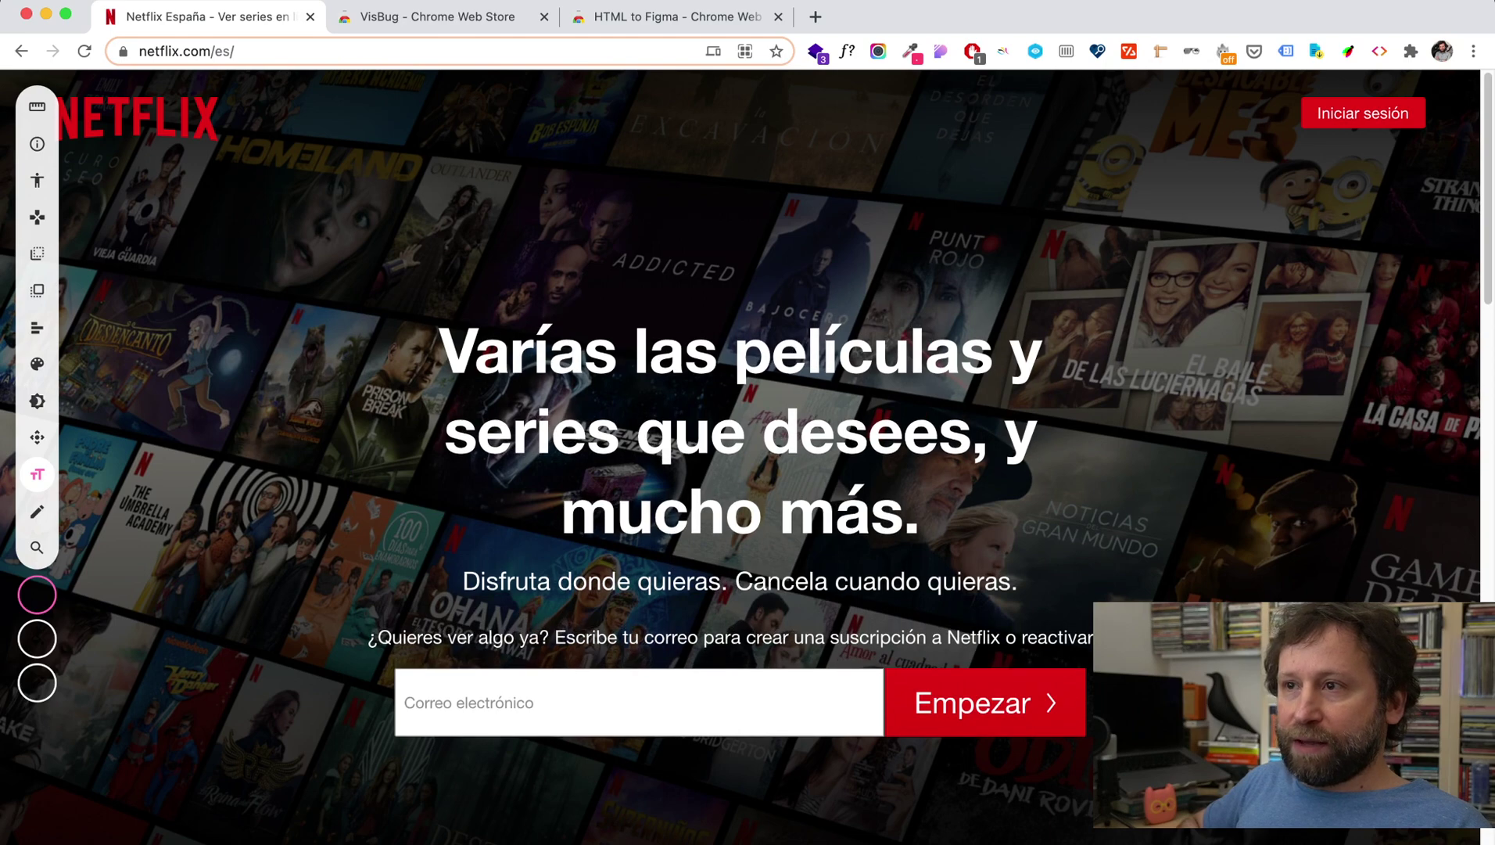
pyautogui.hotkey('shift', 'Down')
pyautogui.hotkey('shift', 'Down')
pyautogui.hotkey('shift', 'Down')
pyautogui.hotkey('shift', 'Down')
pyautogui.hotkey('shift', 'Down')
pyautogui.hotkey('shift', 'Down')
pyautogui.hotkey('shift', 'Down')
pyautogui.hotkey('shift', 'Down')
pyautogui.hotkey('shift', 'Down')
pyautogui.hotkey('shift', 'Down')
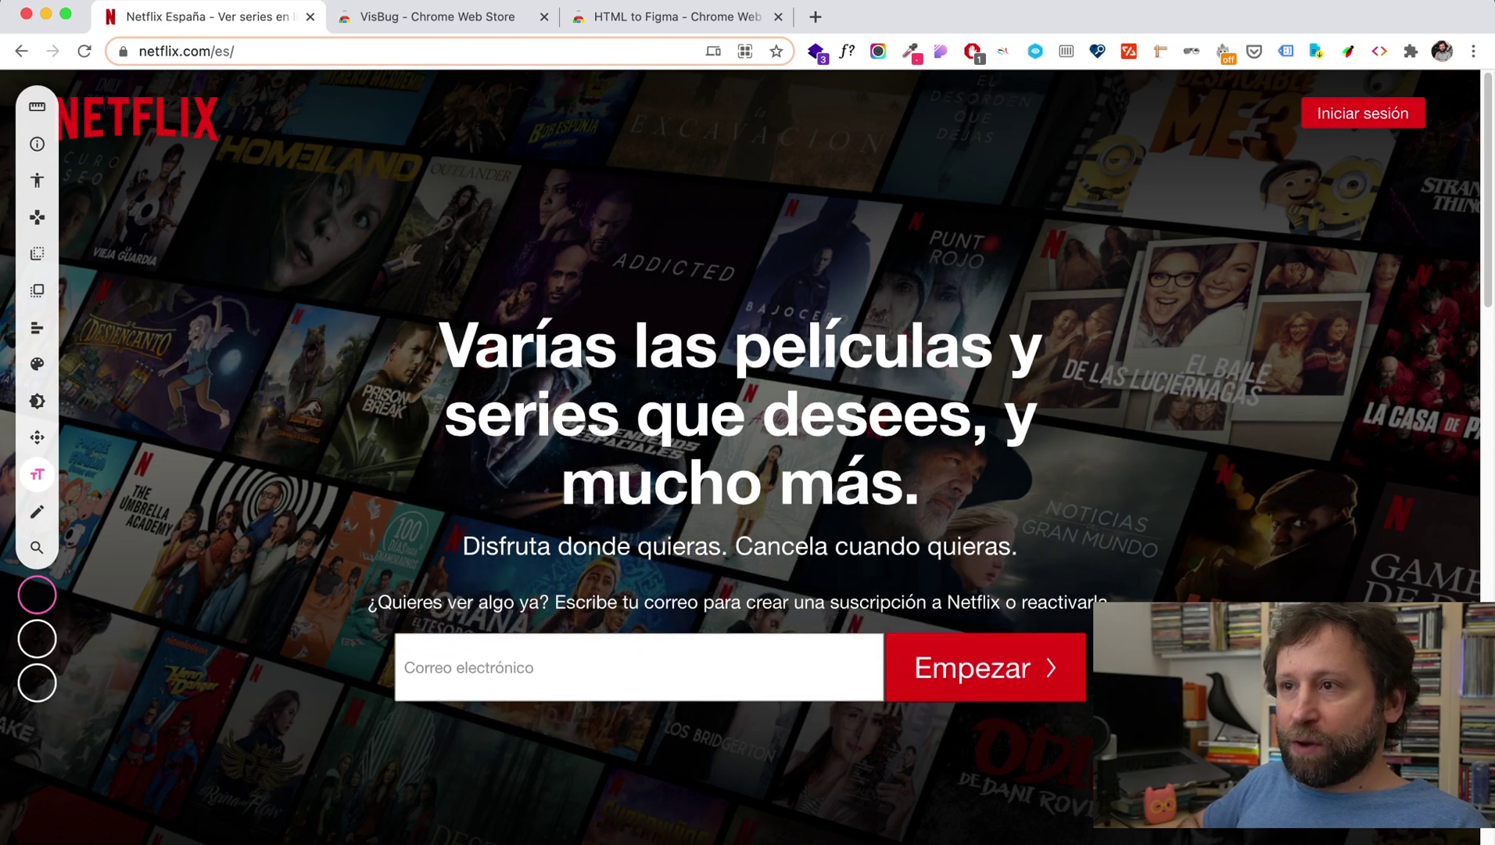
pyautogui.hotkey('shift', 'Down')
pyautogui.hotkey('shift', 'Down')
pyautogui.hotkey('shift', 'Down')
pyautogui.hotkey('shift', 'Down')
pyautogui.hotkey('shift', 'Down')
pyautogui.hotkey('shift', 'Down')
pyautogui.hotkey('shift', 'Down')
pyautogui.hotkey('shift', 'Down')
pyautogui.hotkey('shift', 'Down')
pyautogui.hotkey('shift', 'Down')
pyautogui.hotkey('shift', 'Down')
pyautogui.hotkey('shift', 'Down')
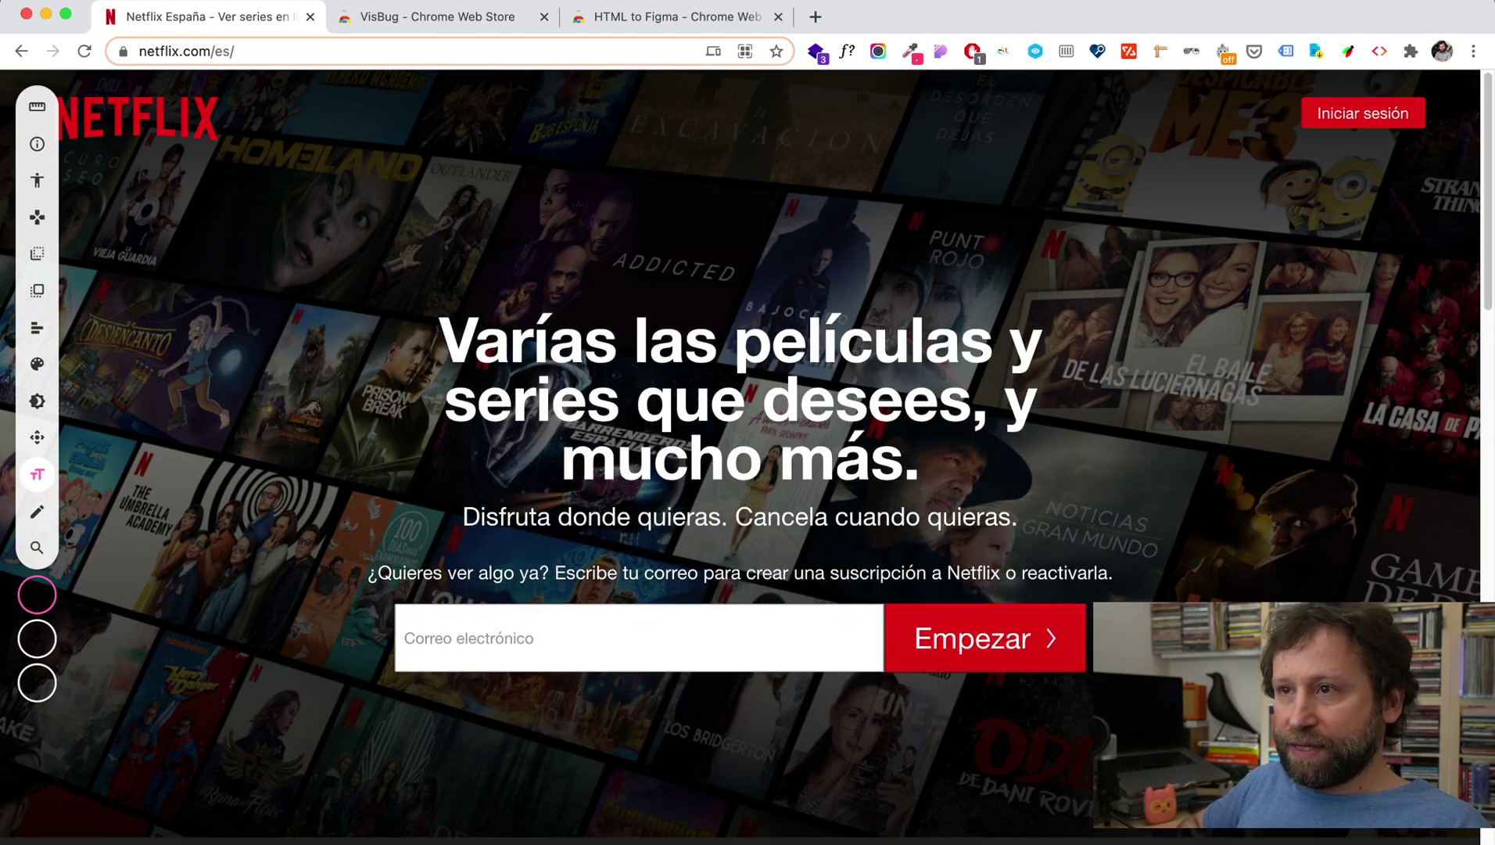
pyautogui.hotkey('shift', 'Down')
pyautogui.hotkey('shift', 'Down')
pyautogui.hotkey('shift', 'Down')
# Rebalance the letter spacing so 'Varías las películas' wraps onto two lines
pyautogui.hotkey('shift', 'Left')
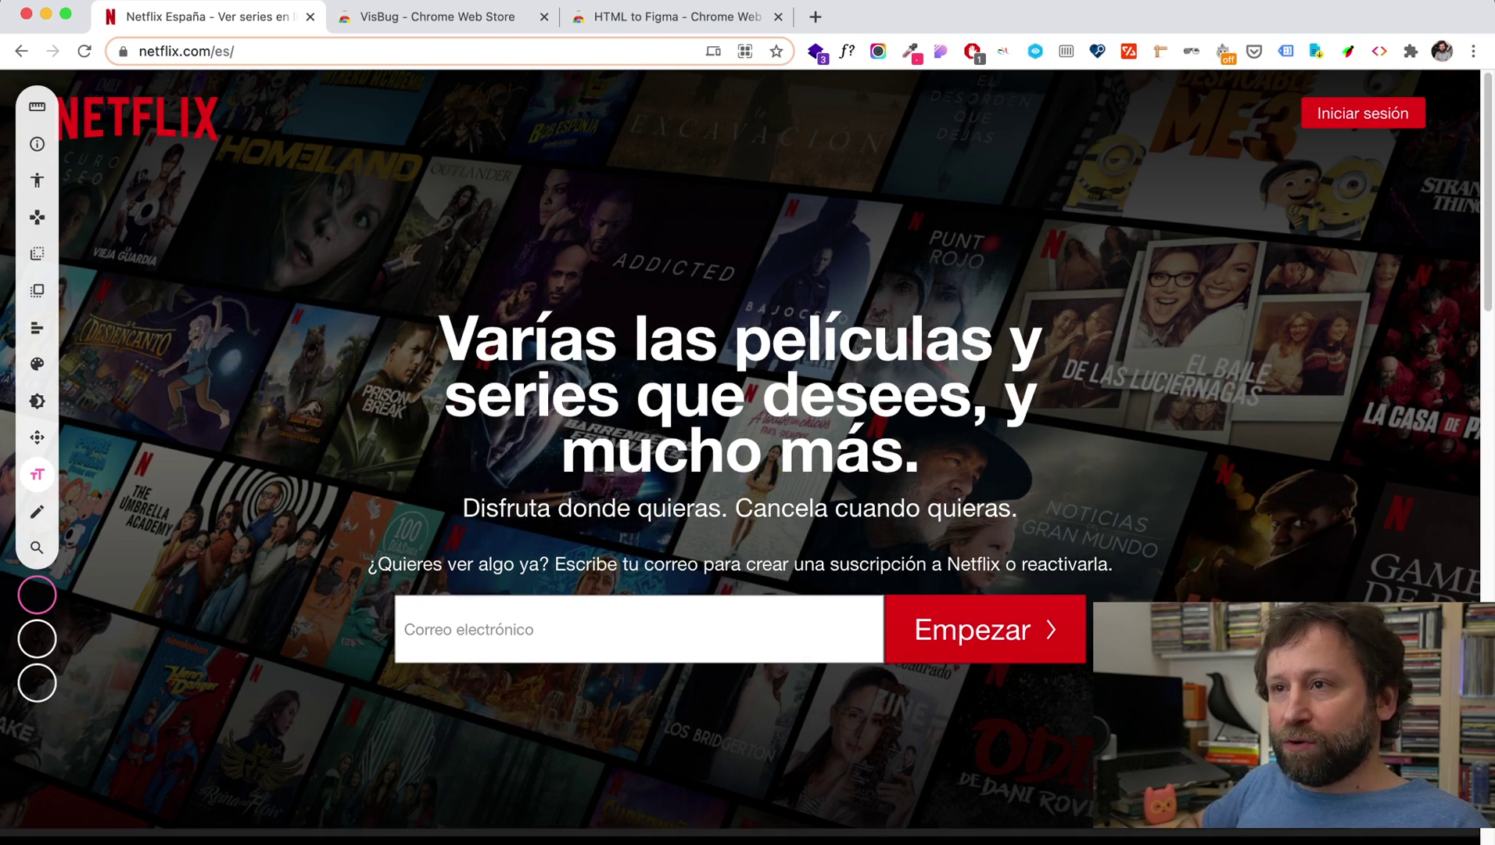
pyautogui.hotkey('shift', 'Left')
pyautogui.hotkey('shift', 'Left')
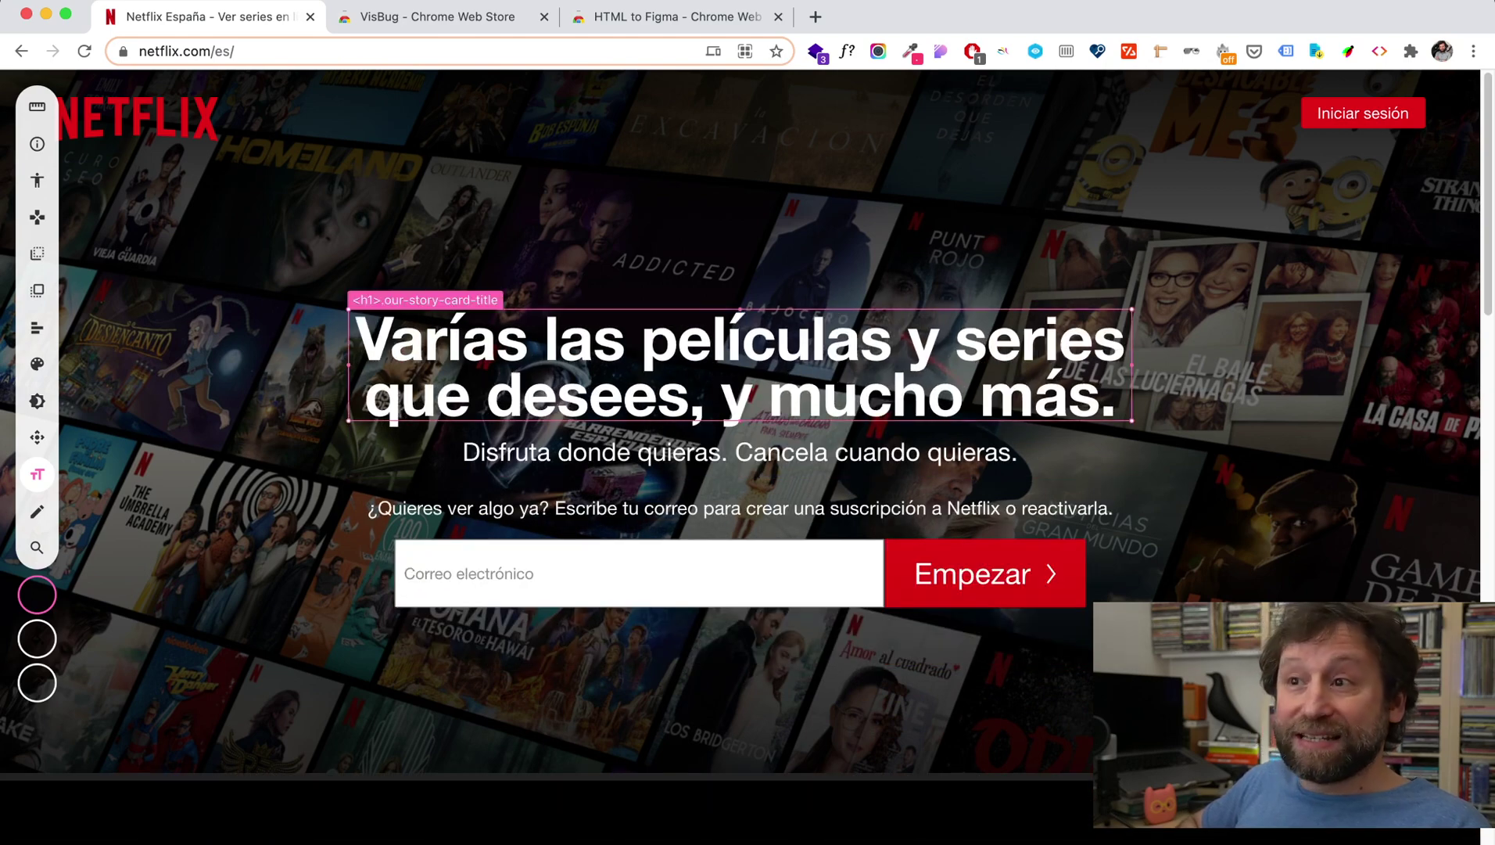
pyautogui.hotkey('shift', 'Left')
pyautogui.hotkey('shift', 'Left')
pyautogui.hotkey('shift', 'Left')
pyautogui.hotkey('shift', 'Left')
pyautogui.hotkey('shift', 'Left')
pyautogui.hotkey('shift', 'Left')
pyautogui.hotkey('shift', 'Left')
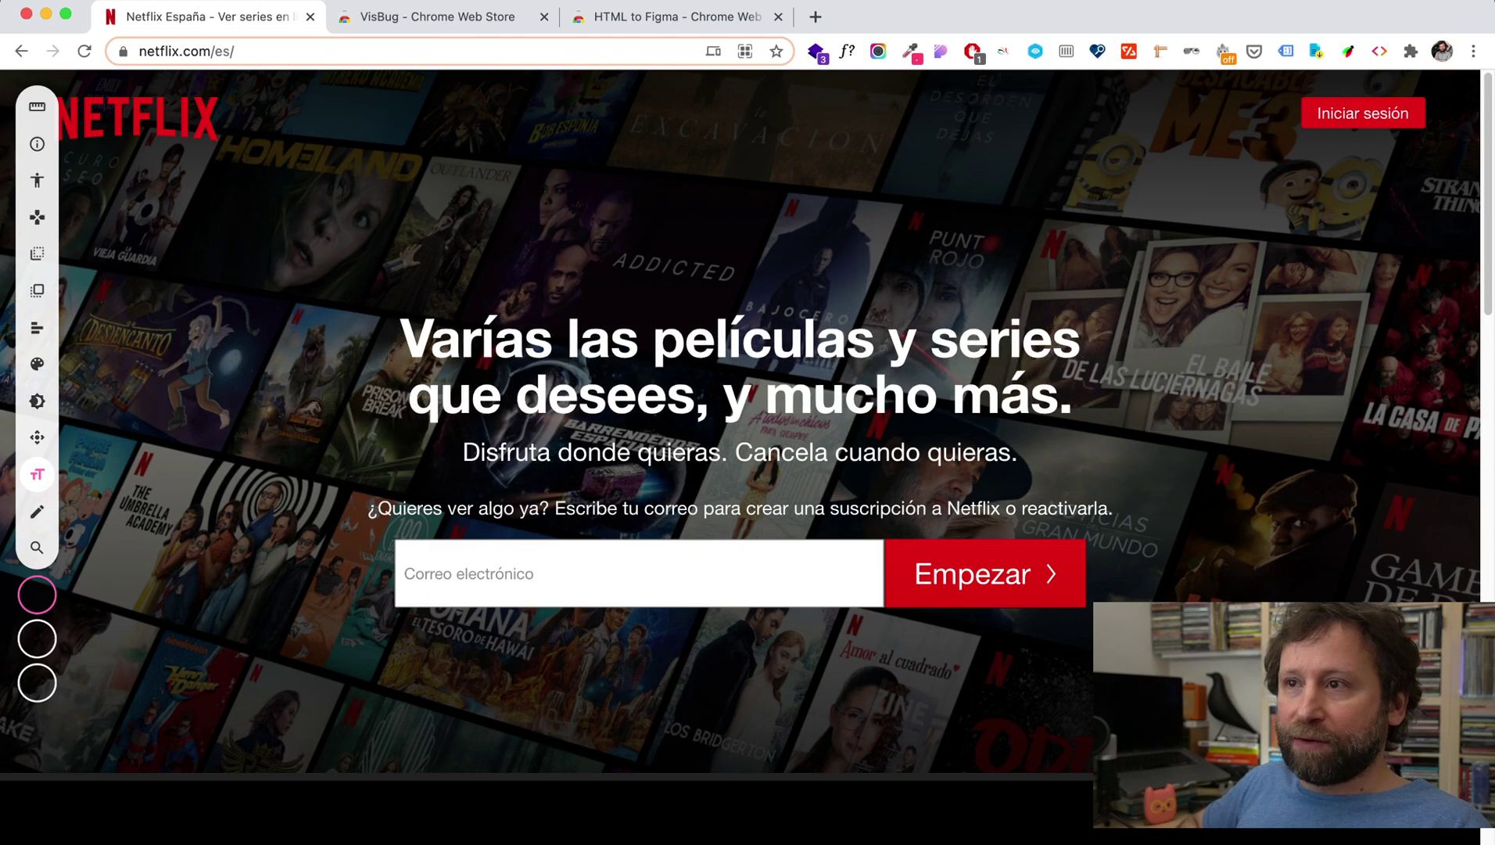
pyautogui.hotkey('shift', 'Left')
pyautogui.hotkey('shift', 'Left')
pyautogui.hotkey('shift', 'Left')
pyautogui.hotkey('shift', 'Left')
pyautogui.hotkey('shift', 'Left')
pyautogui.hotkey('shift', 'Left')
pyautogui.hotkey('shift', 'Left')
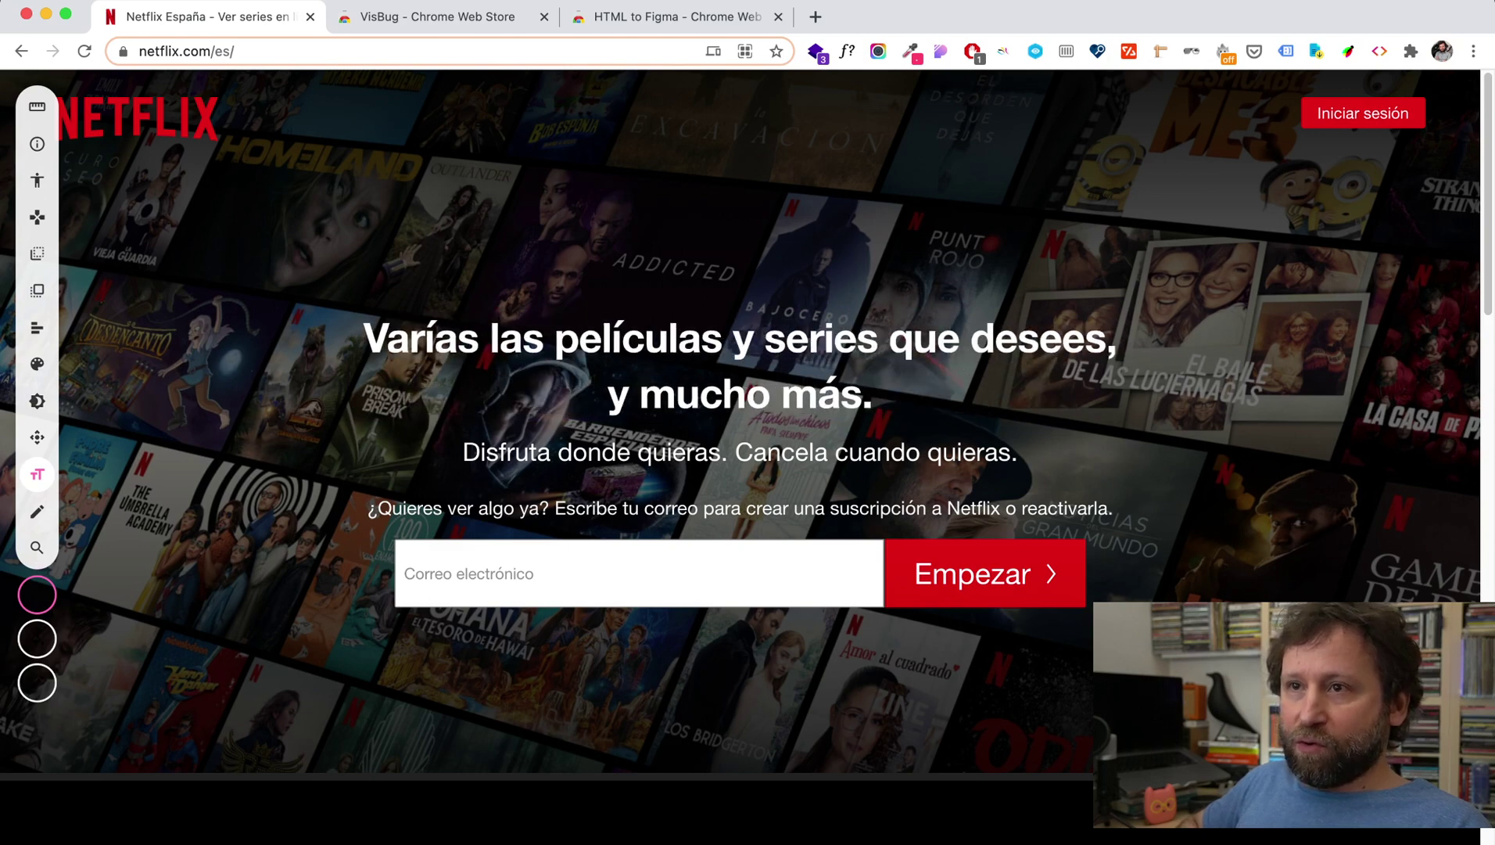
pyautogui.hotkey('shift', 'Right')
pyautogui.hotkey('shift', 'Right')
pyautogui.hotkey('shift', 'Right')
pyautogui.hotkey('shift', 'Right')
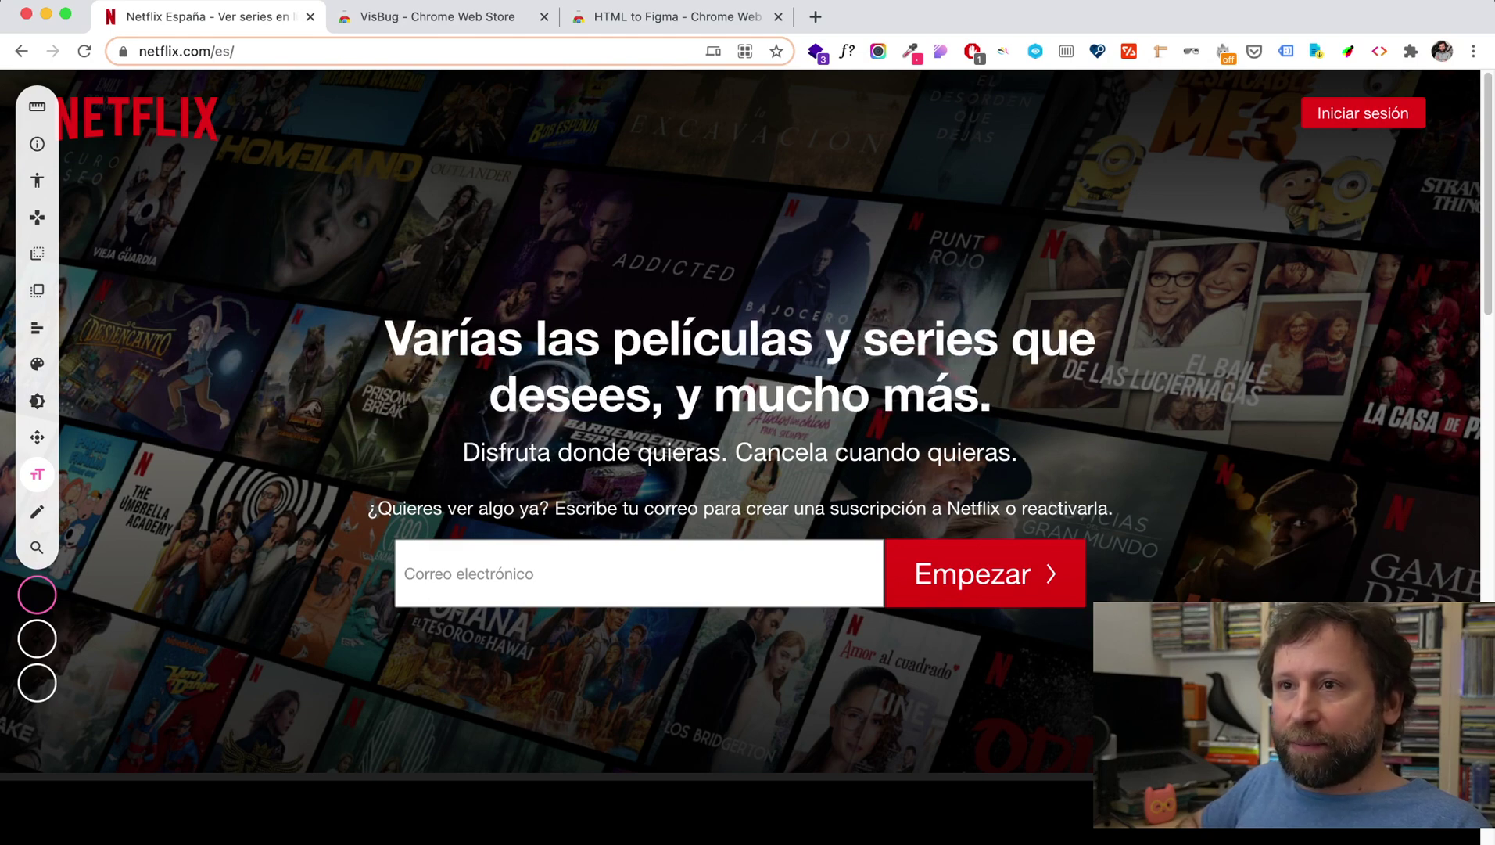
pyautogui.hotkey('shift', 'Right')
pyautogui.hotkey('shift', 'Right')
pyautogui.hotkey('shift', 'Right')
pyautogui.hotkey('shift', 'Right')
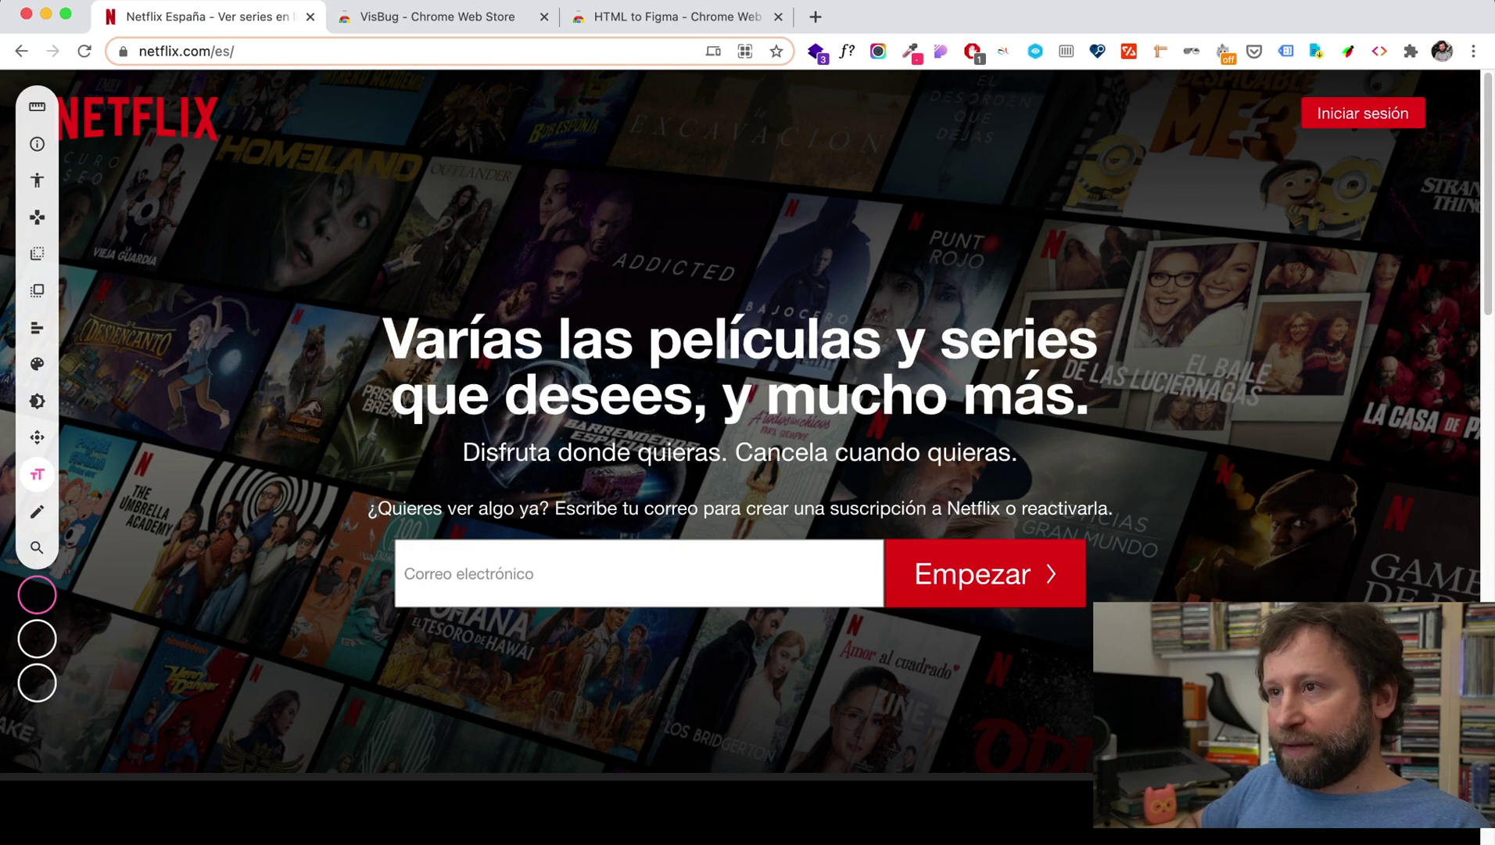
pyautogui.hotkey('shift', 'Right')
pyautogui.hotkey('shift', 'Right')
pyautogui.hotkey('shift', 'Right')
pyautogui.hotkey('shift', 'Right')
pyautogui.hotkey('shift', 'Right')
pyautogui.hotkey('shift', 'Right')
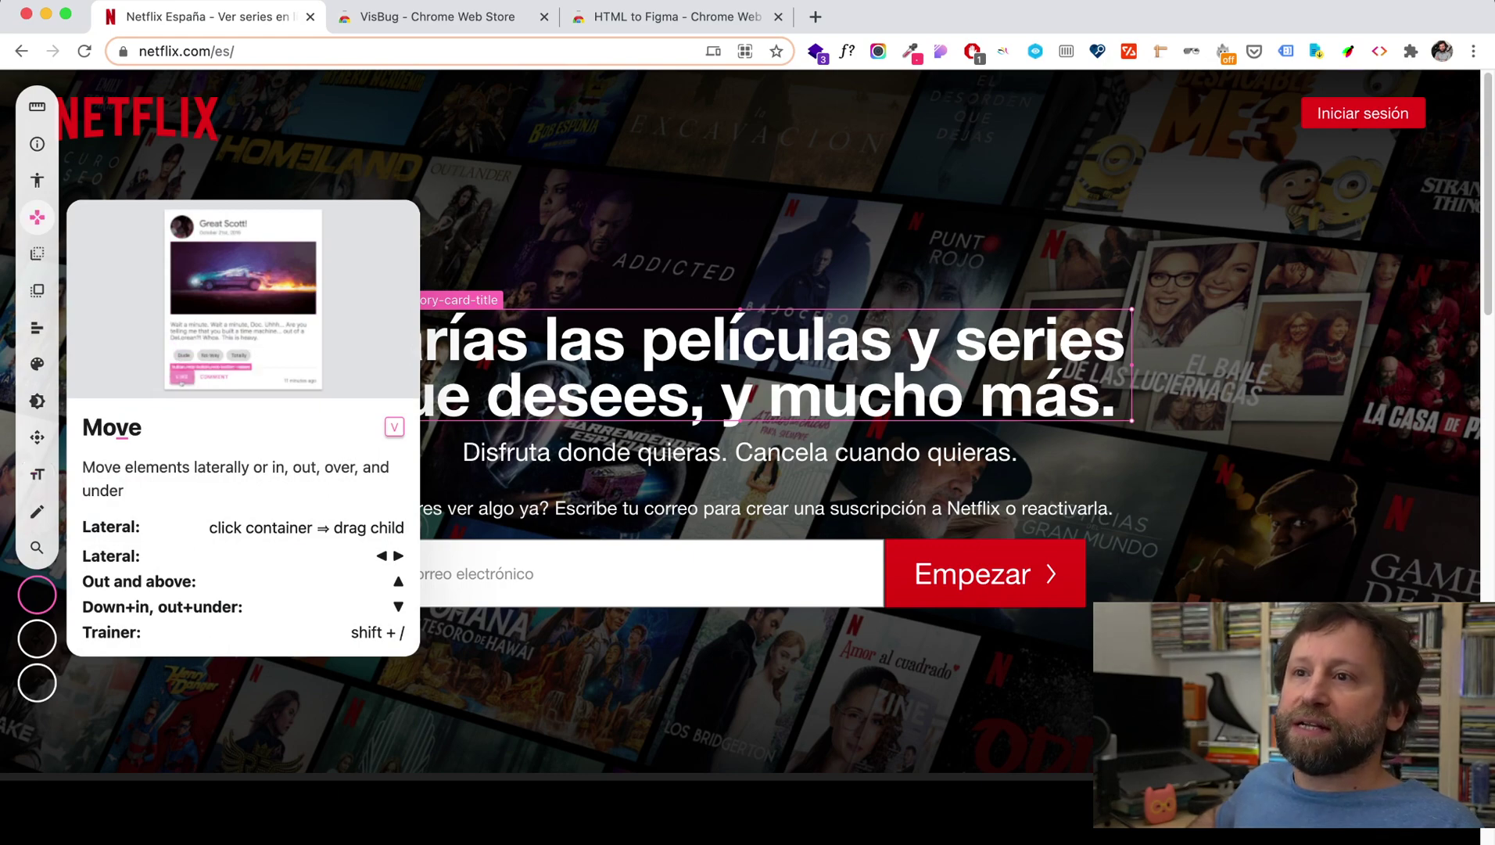
# Drag the h1 heading below the 'Disfruta donde quieras. Cancela cuando quieras.' subtitle
pyautogui.click(328, 461)
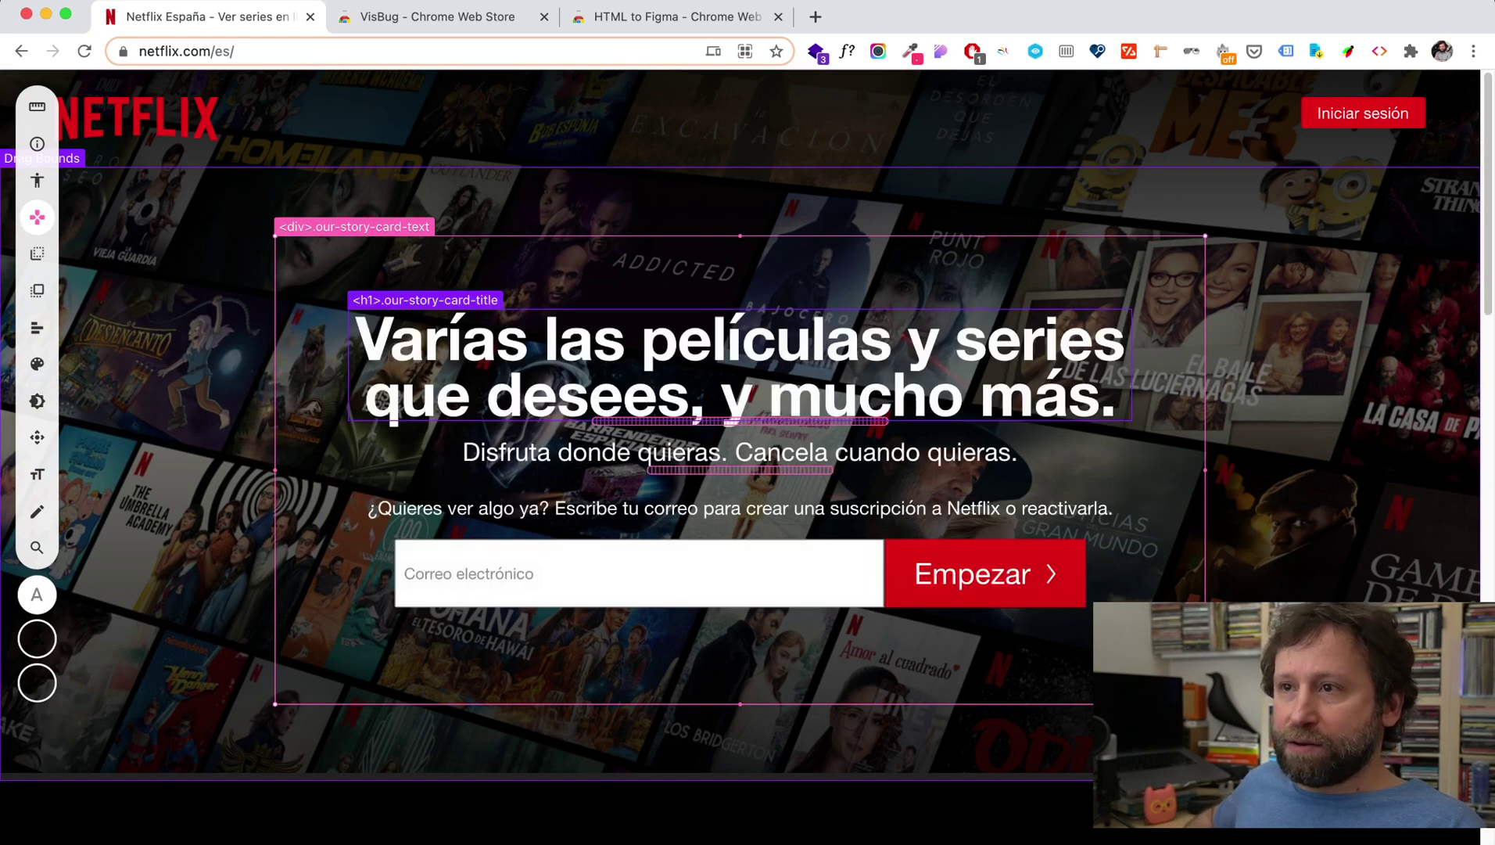
pyautogui.click(731, 421)
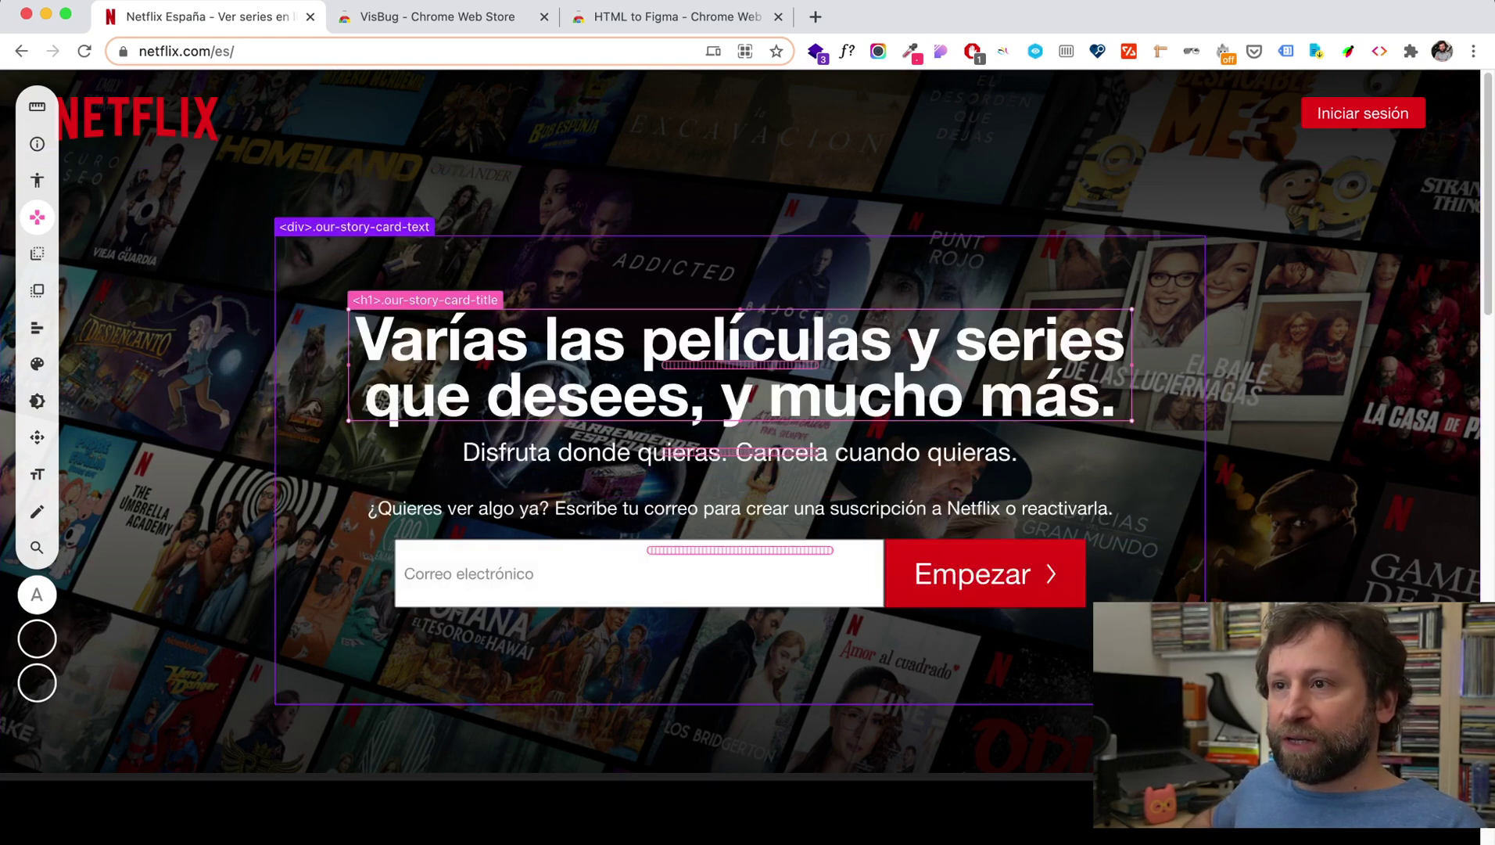
pyautogui.moveTo(732, 422); pyautogui.dragTo(731, 485)
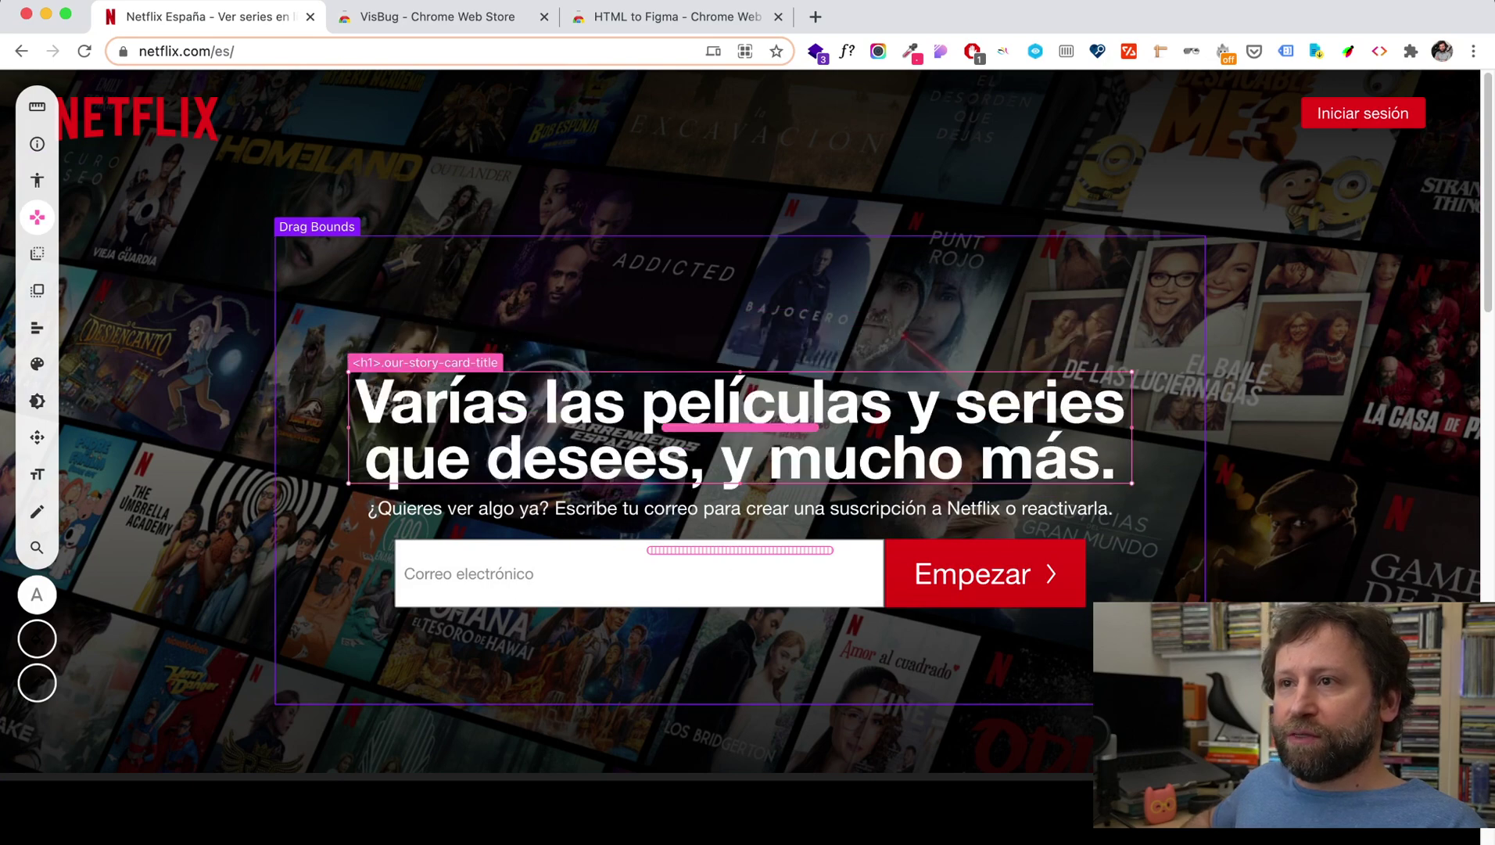
pyautogui.scroll(-5, 740, 453)
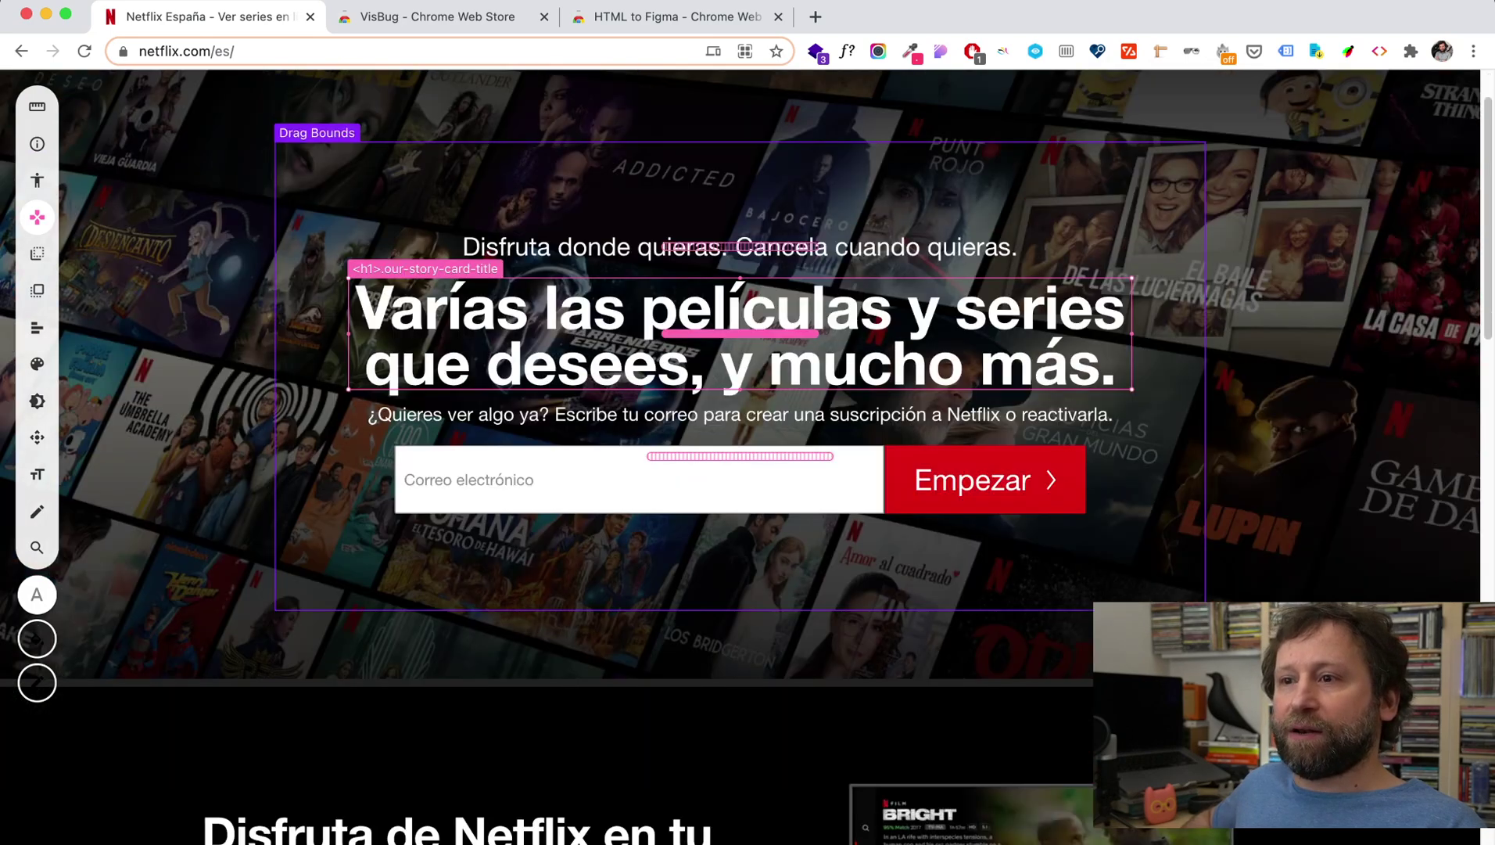
pyautogui.scroll(3, 740, 454)
pyautogui.scroll(1, 740, 453)
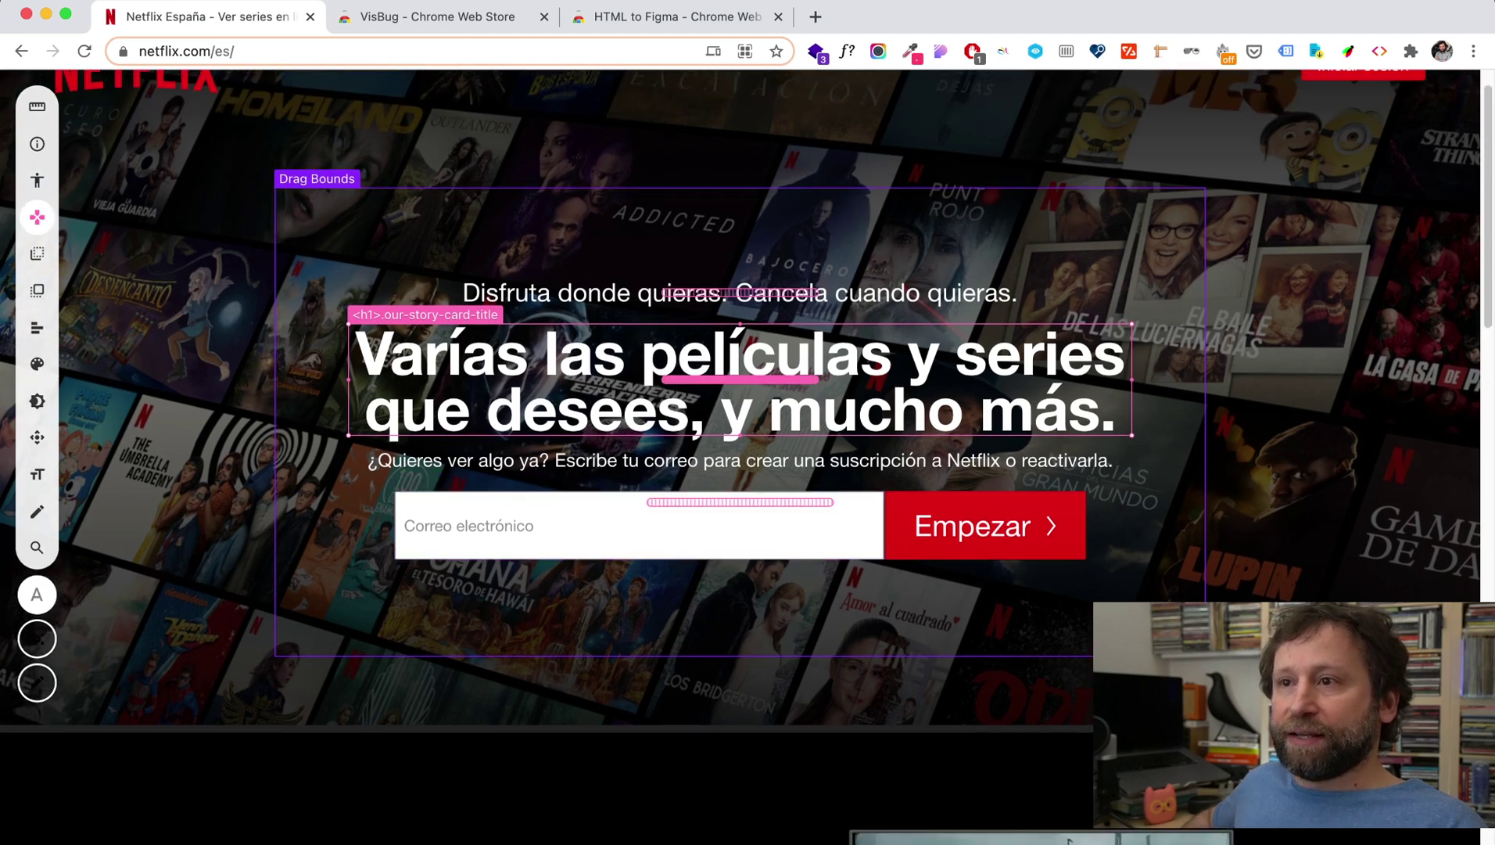
pyautogui.scroll(-1, 740, 454)
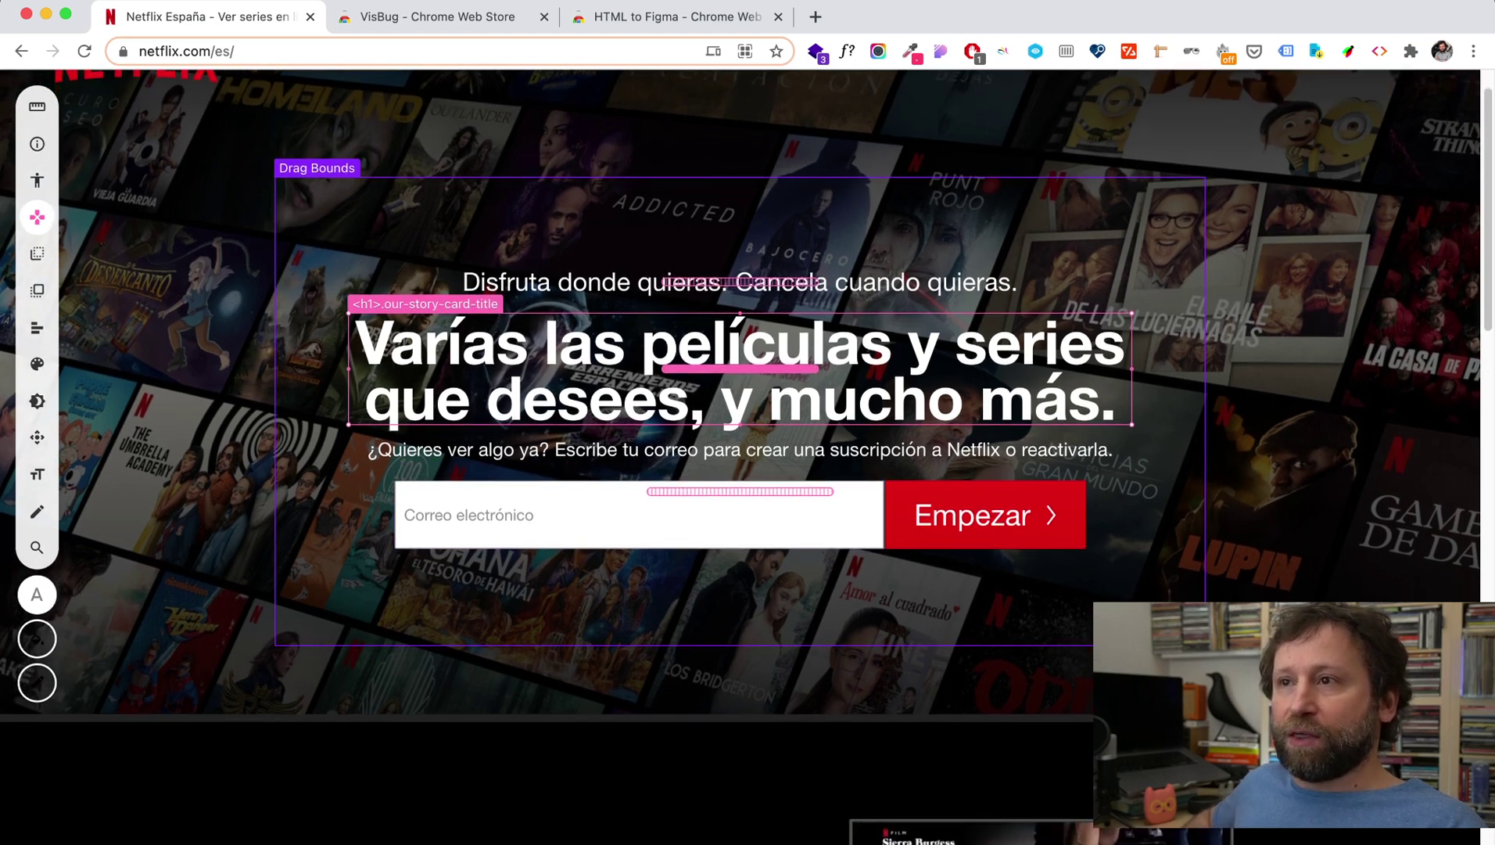
pyautogui.scroll(-5, 548, 415)
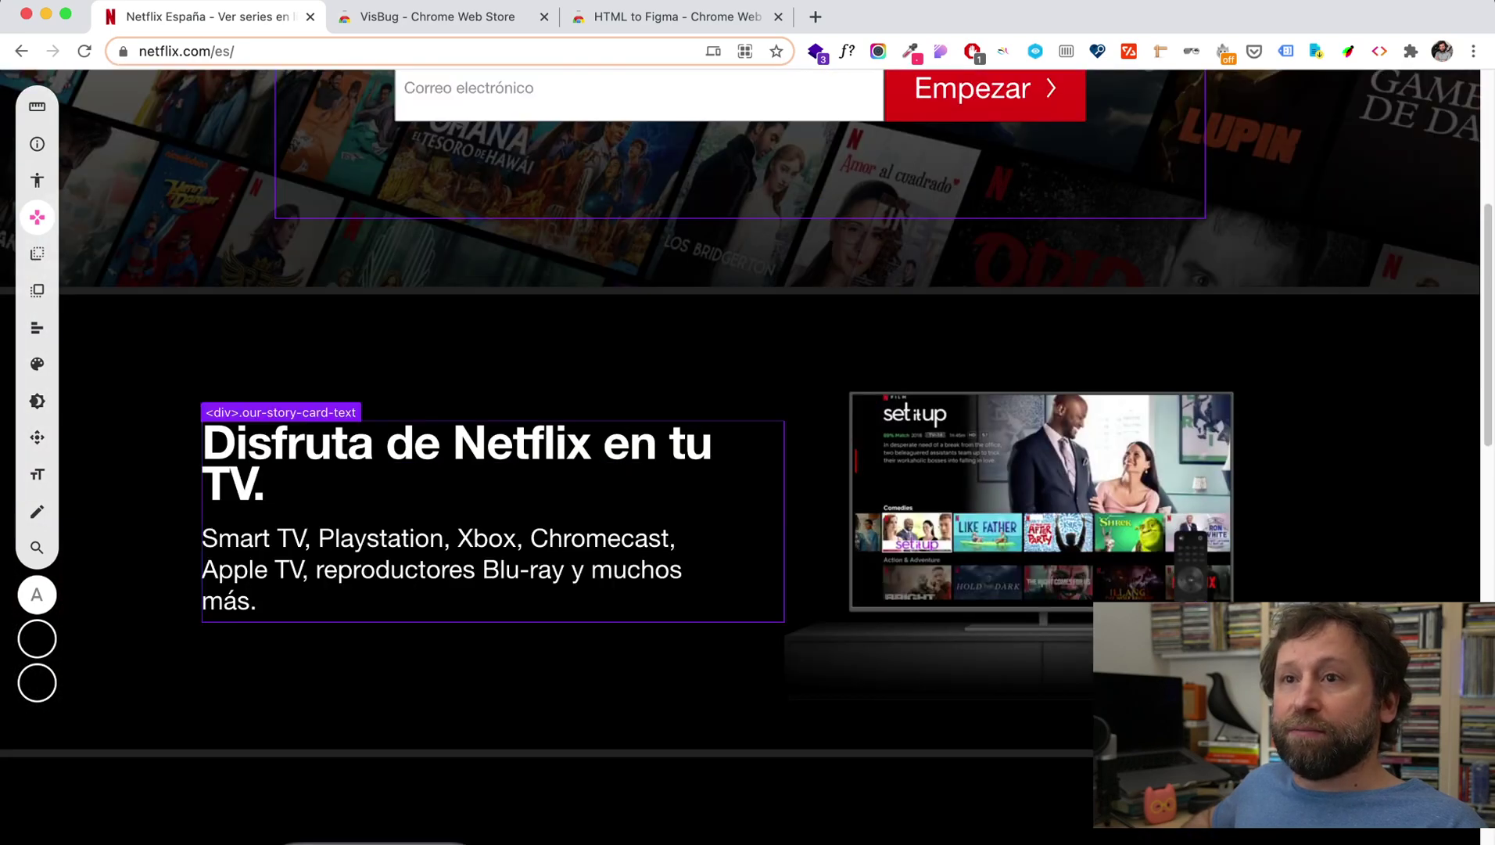
# Move the TV section below Descárgate and lift Disfruta en todas partes above it
pyautogui.scroll(-2, 548, 414)
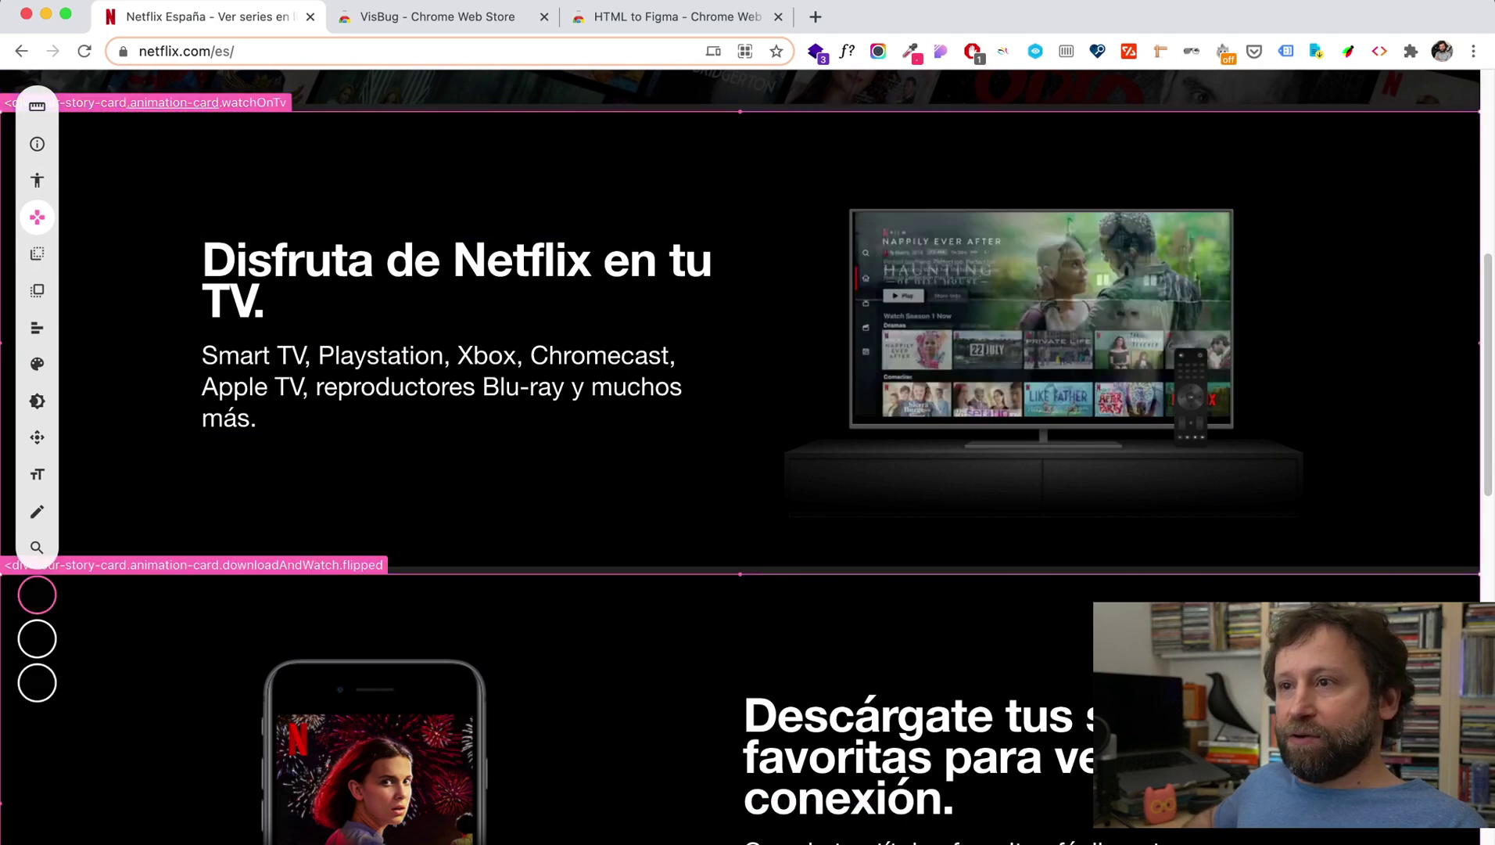
pyautogui.scroll(-1, 740, 313)
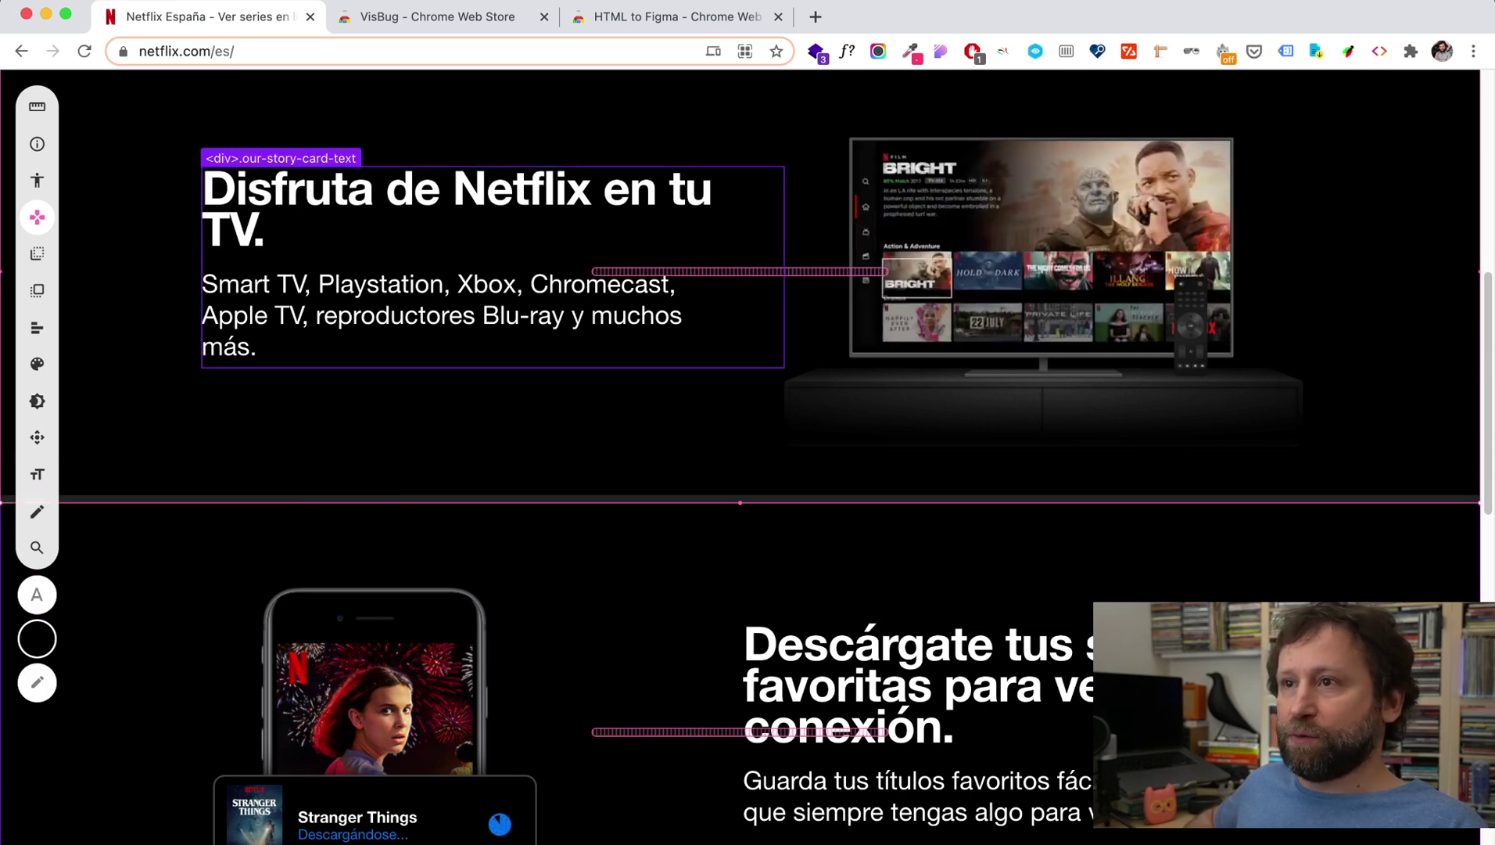
pyautogui.press('Down')
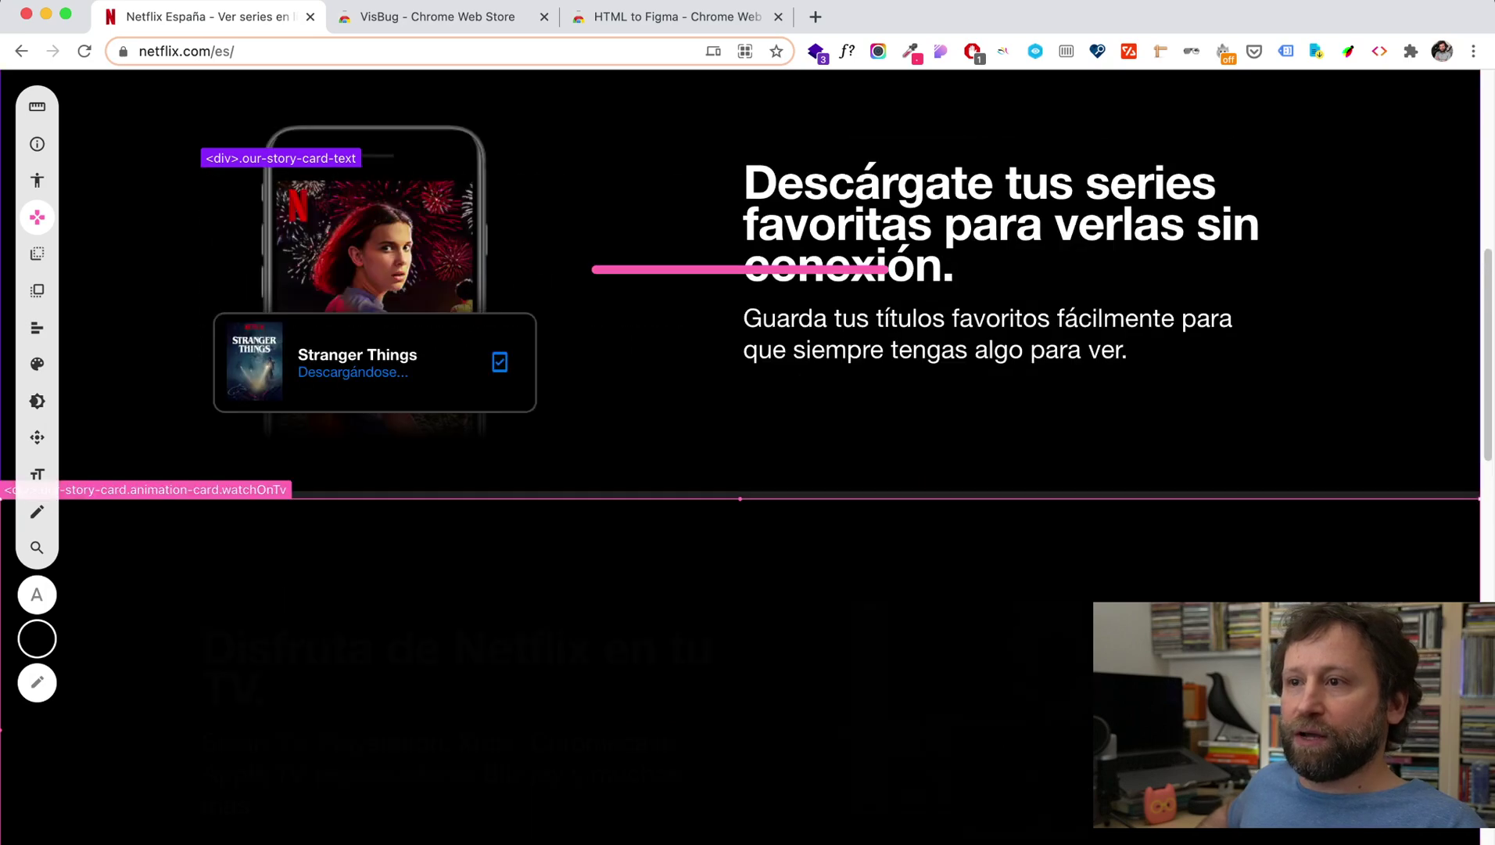
pyautogui.scroll(-2, 740, 422)
pyautogui.scroll(-3, 740, 422)
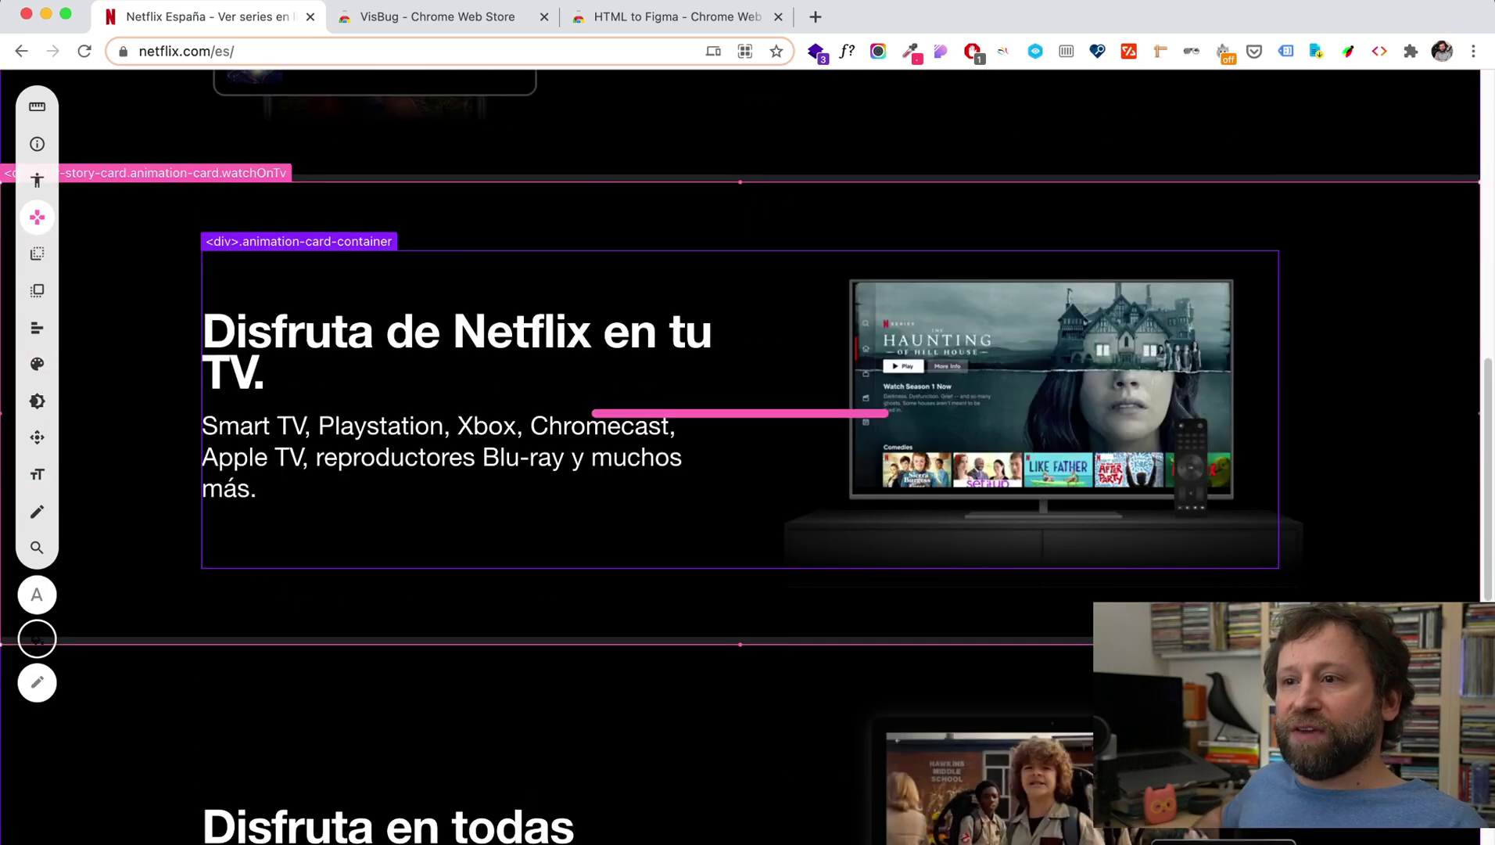
pyautogui.scroll(-3, 740, 422)
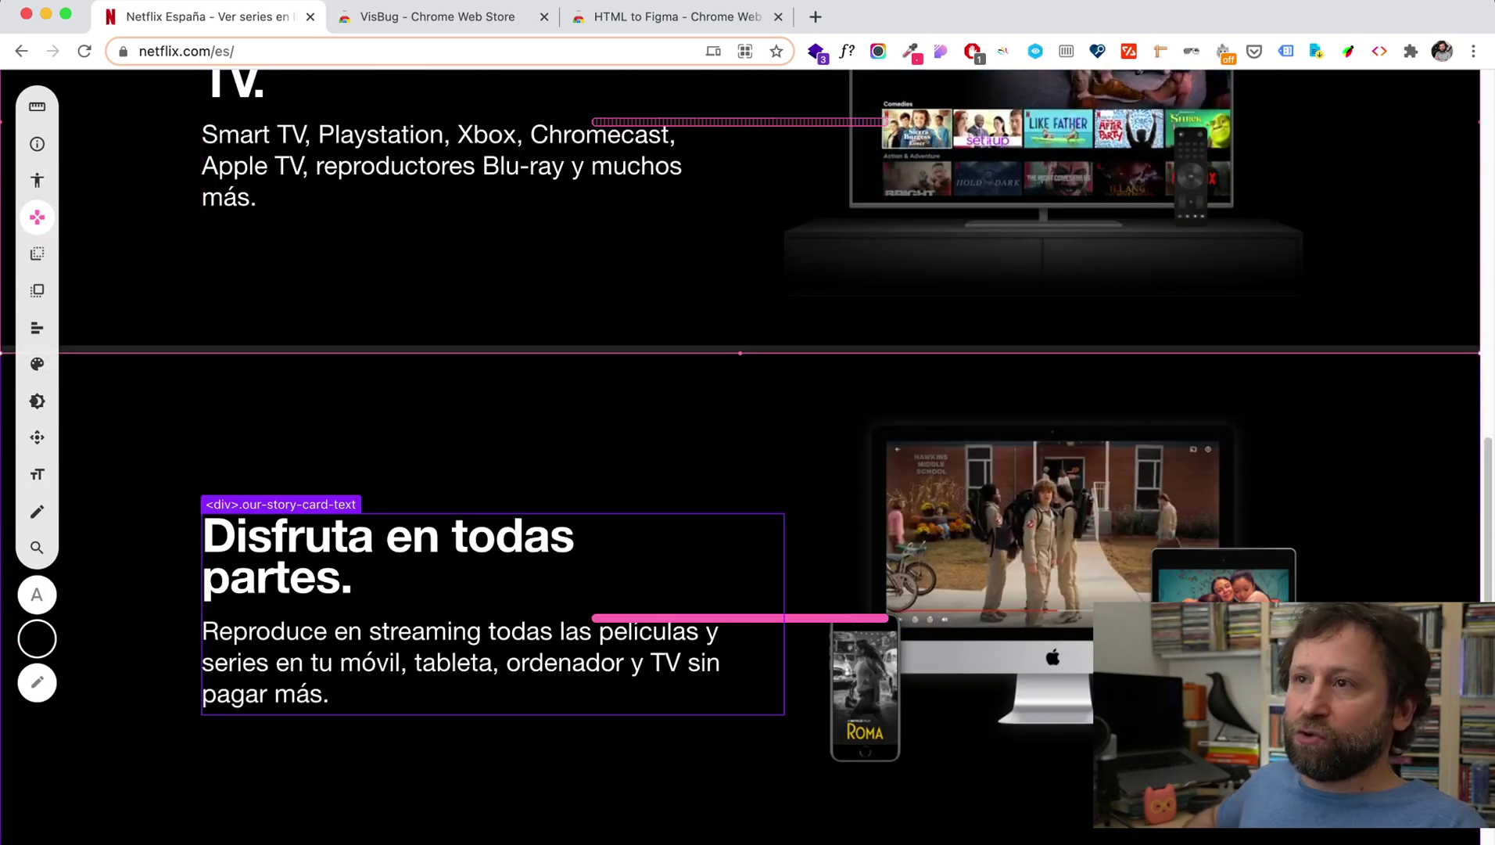
pyautogui.press('Up')
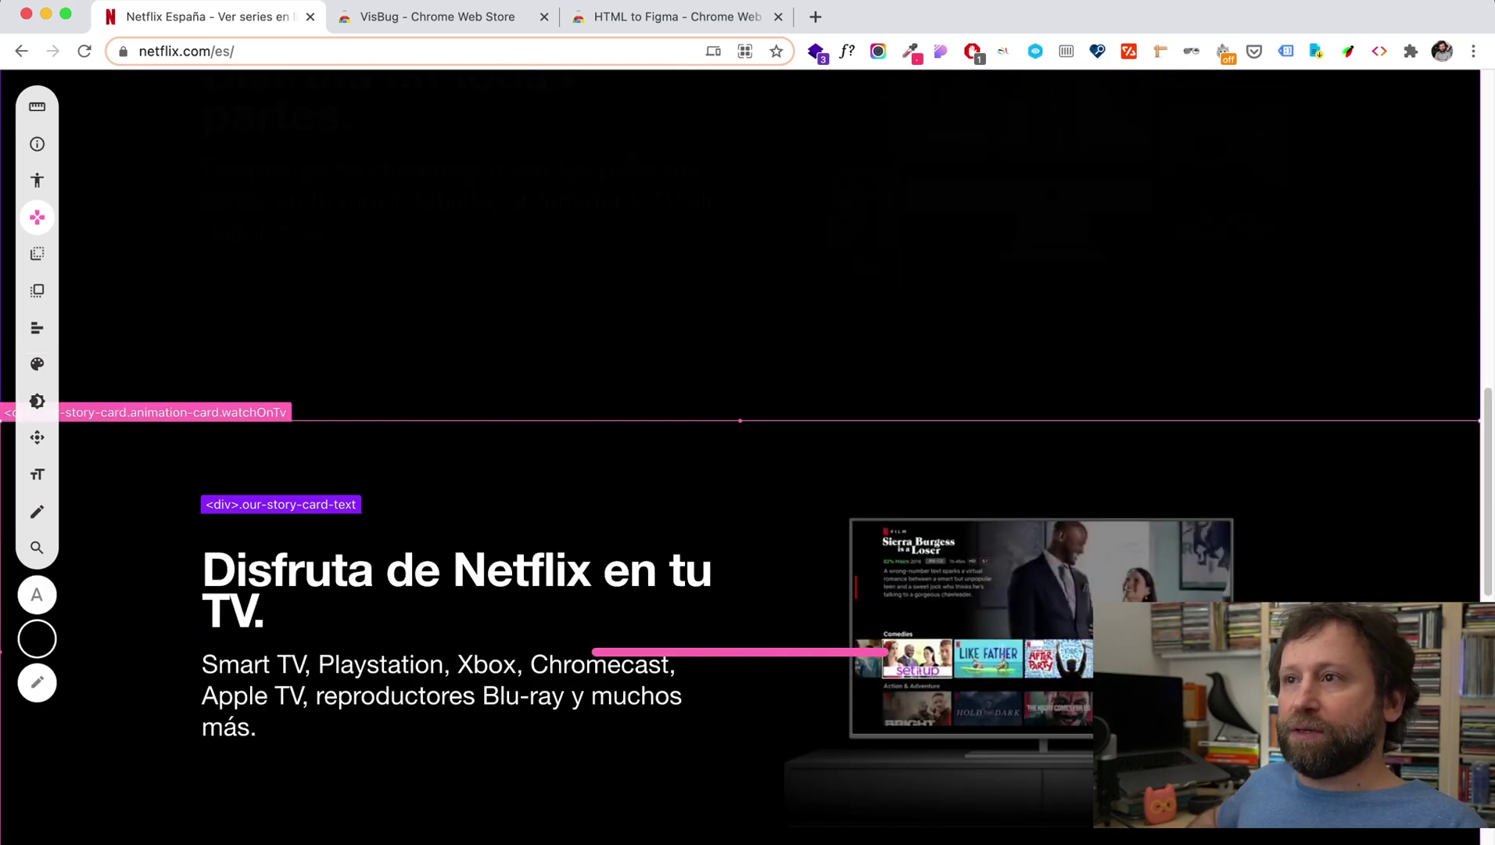
pyautogui.scroll(2, 740, 456)
pyautogui.scroll(3, 740, 456)
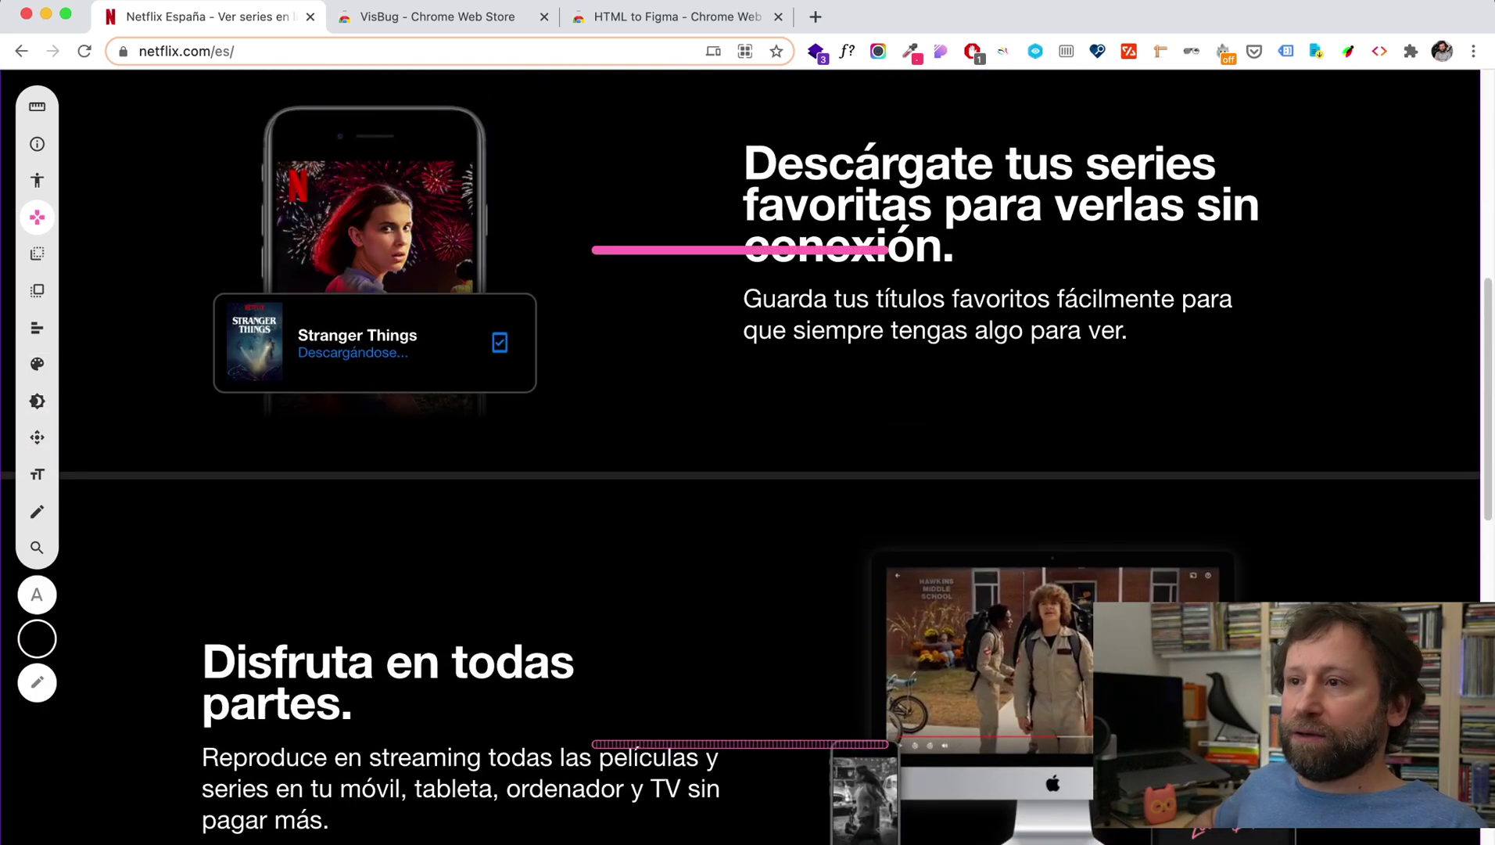
pyautogui.scroll(5, 740, 456)
pyautogui.scroll(2, 740, 456)
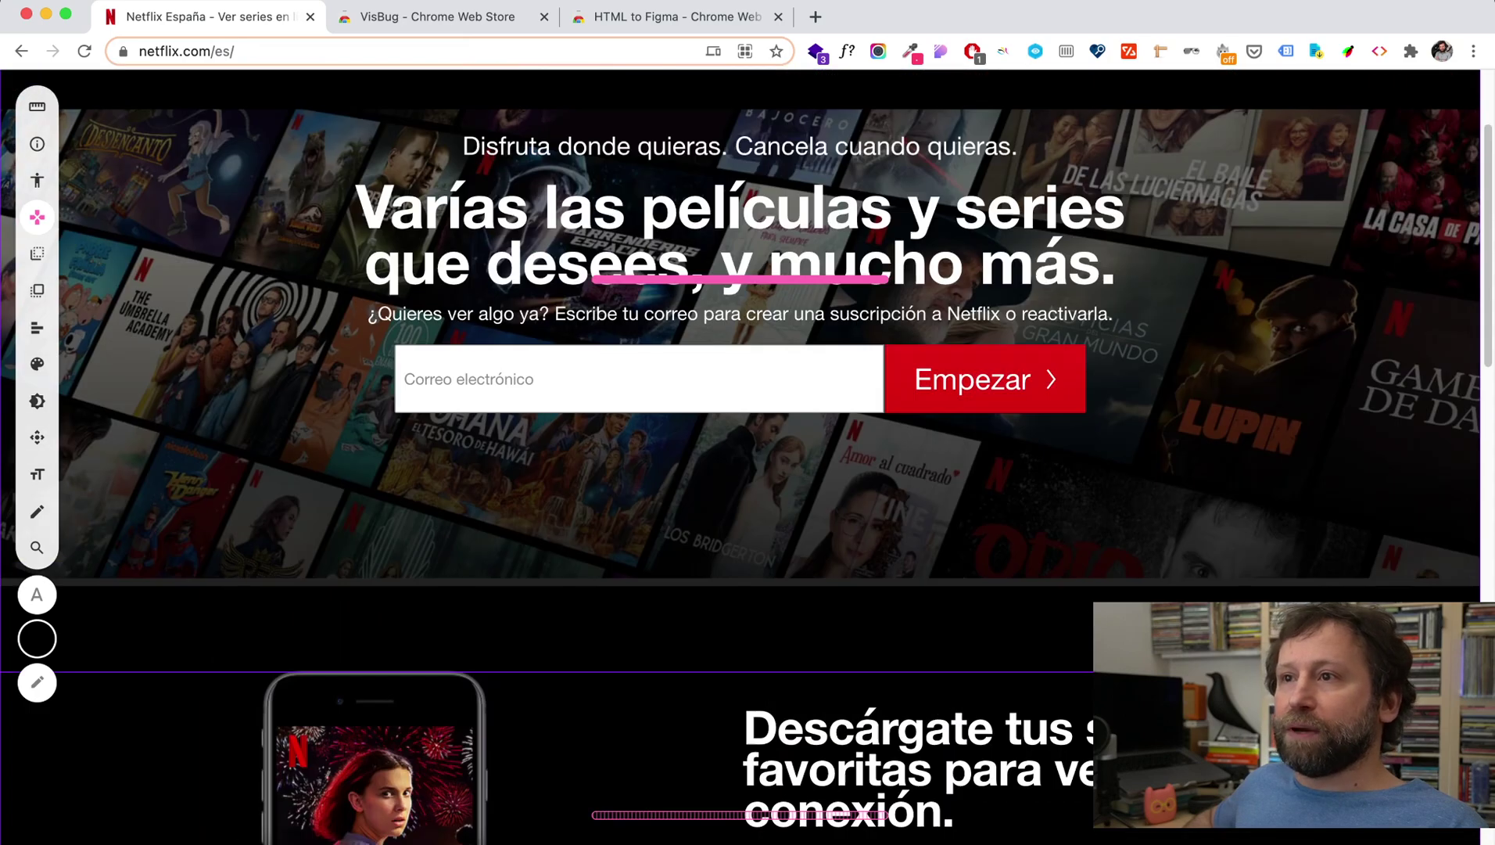
pyautogui.scroll(2, 740, 352)
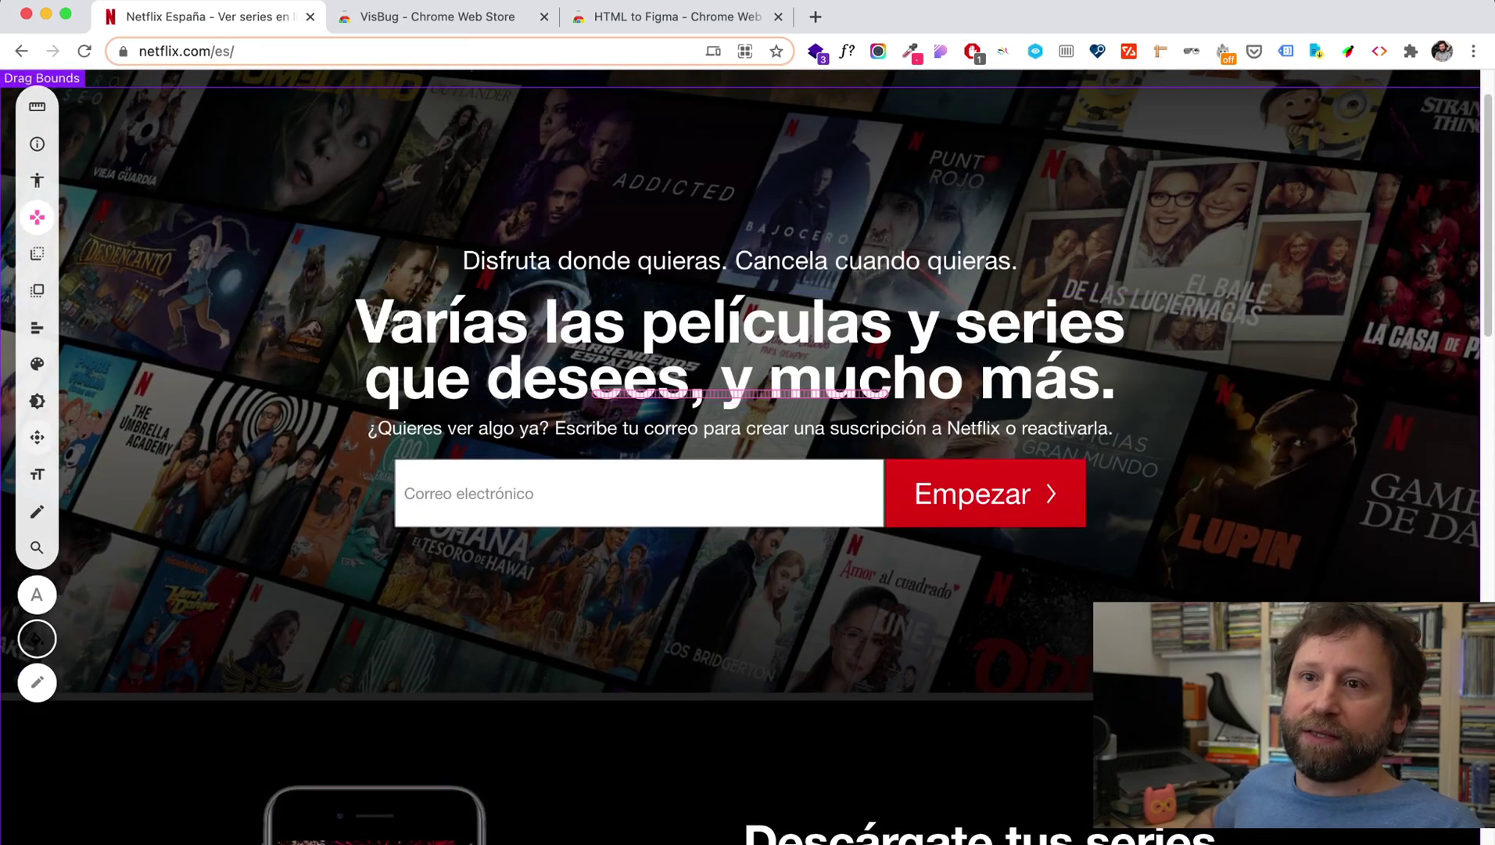
# With the Position tool, nudge the hero's email field down two steps
pyautogui.click(37, 436)
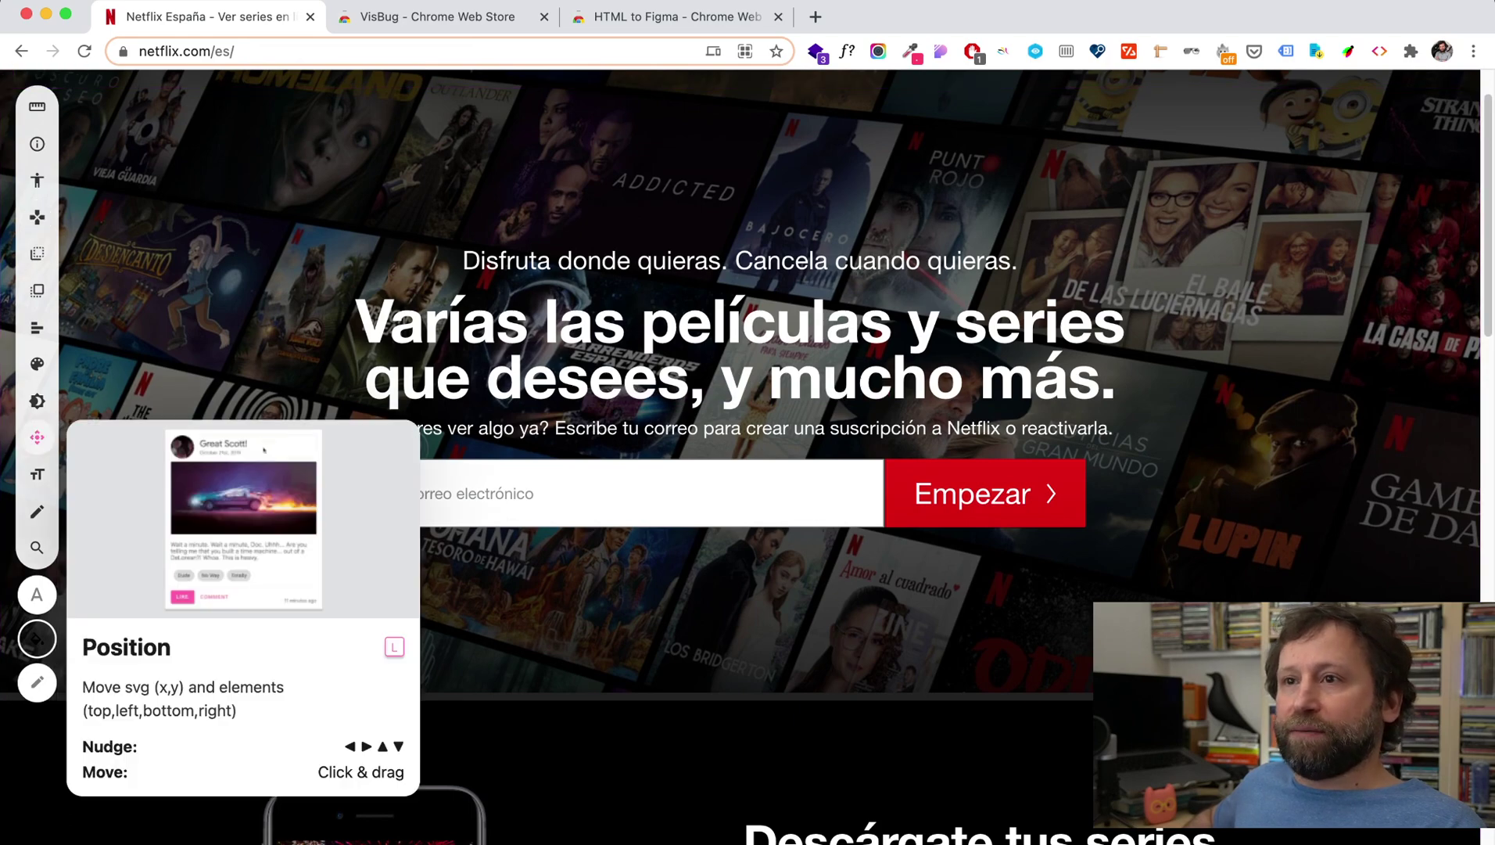
pyautogui.scroll(-2, 625, 423)
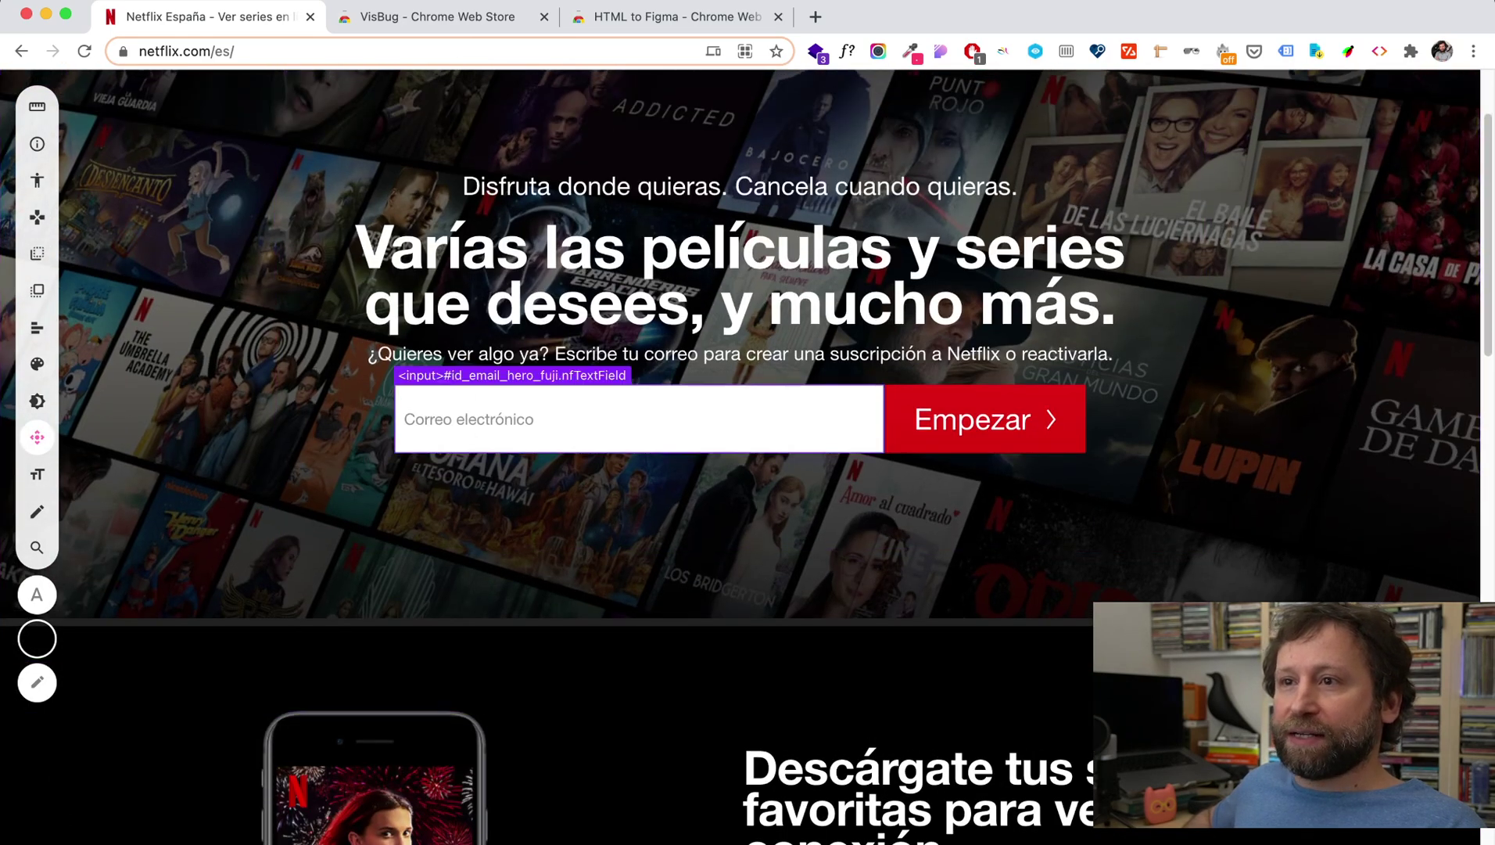
pyautogui.click(405, 420)
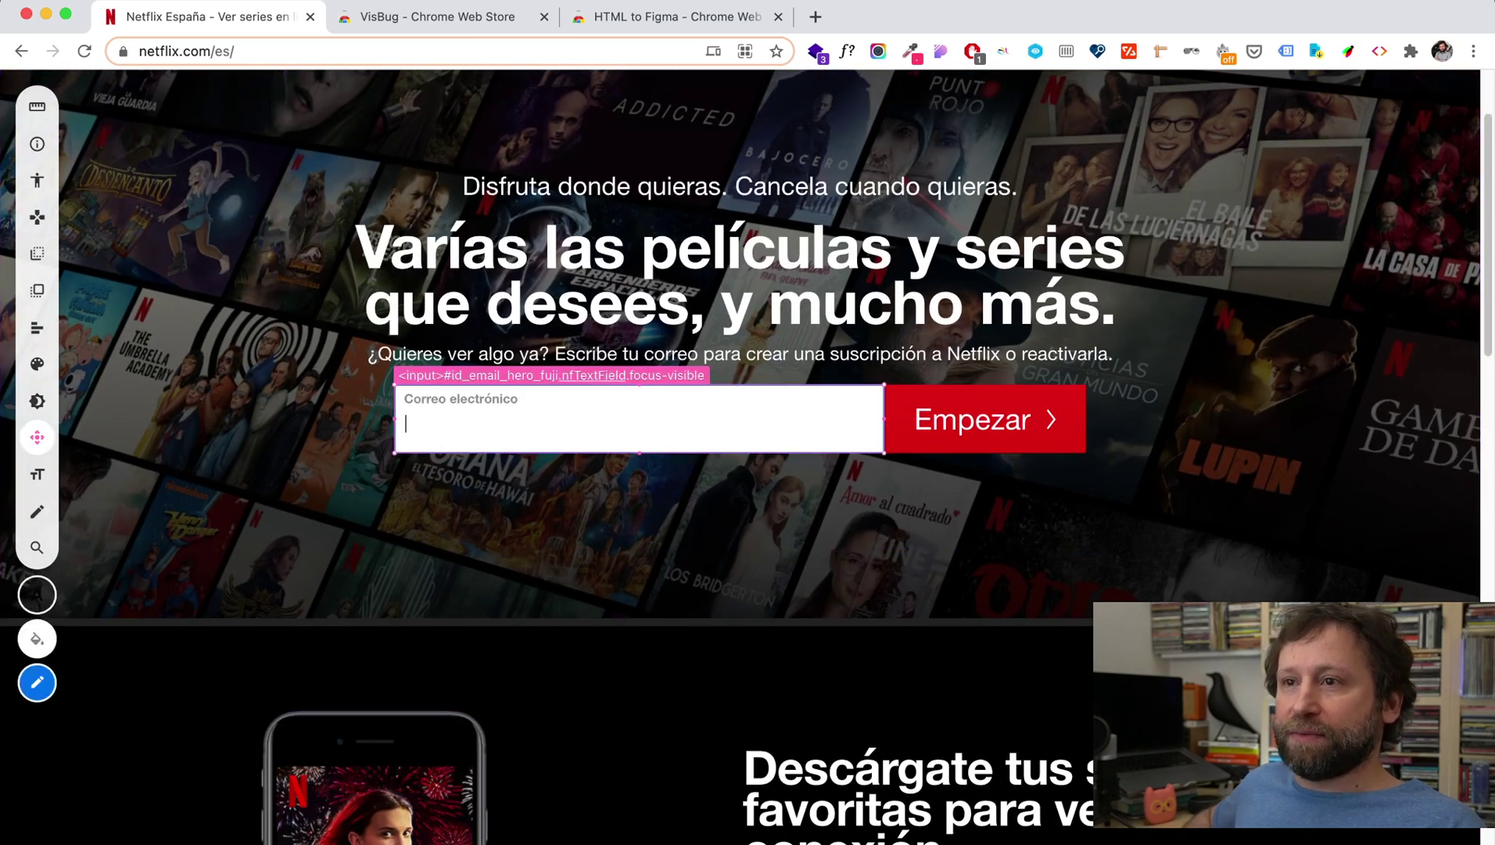
pyautogui.press('Down')
pyautogui.press('Down')
pyautogui.press('Down')
pyautogui.press('Down')
pyautogui.press('Down')
pyautogui.press('Down')
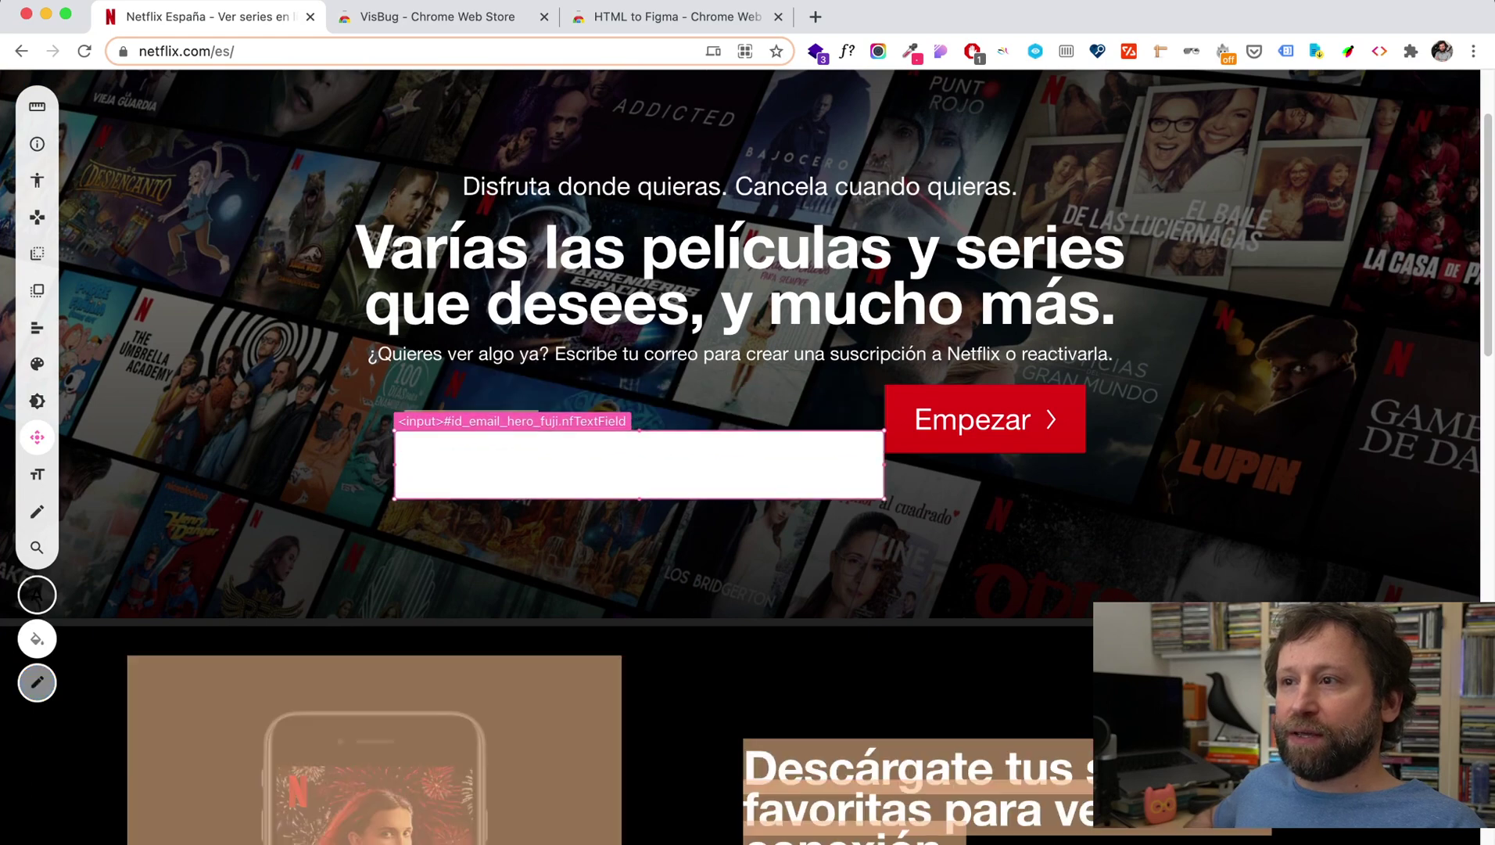
pyautogui.press('Down')
pyautogui.press('Down')
pyautogui.press('Down')
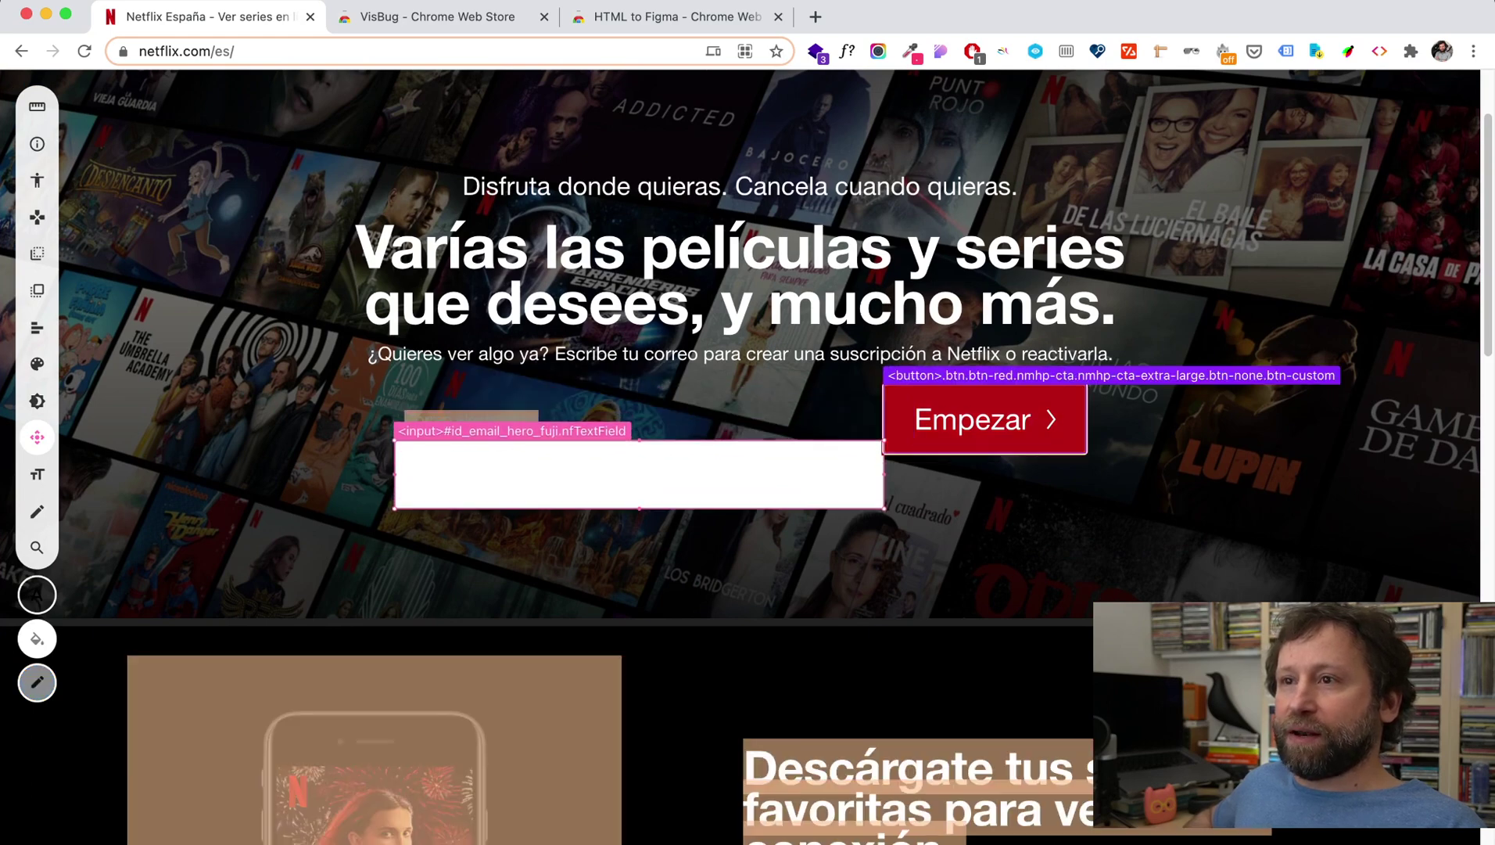
# Drag the 'Descárgate tus series favoritas' heading left and slightly up
pyautogui.click(860, 336)
pyautogui.scroll(-3, 741, 453)
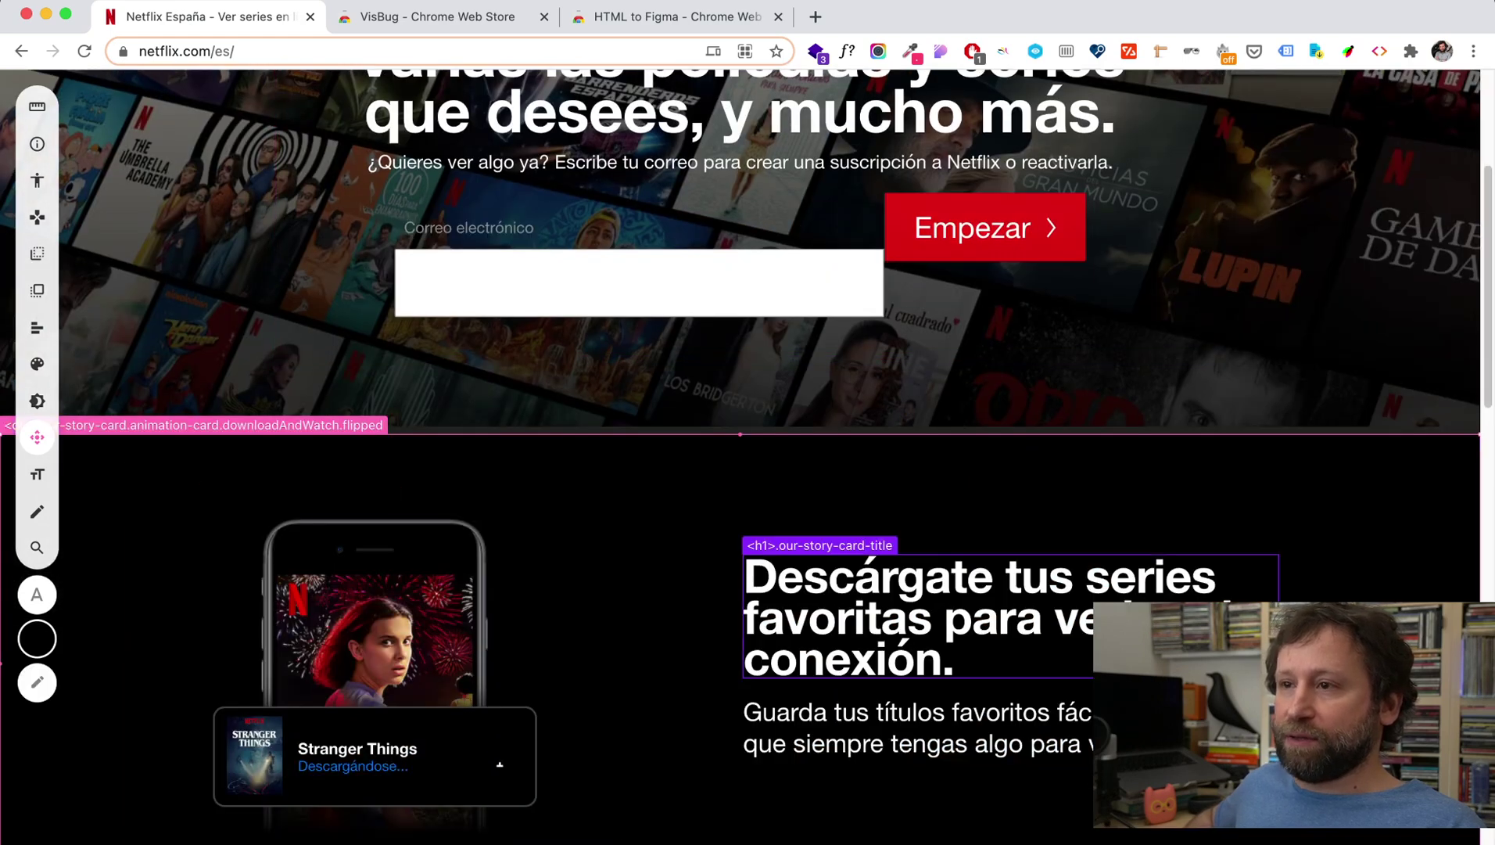
pyautogui.scroll(-2, 741, 453)
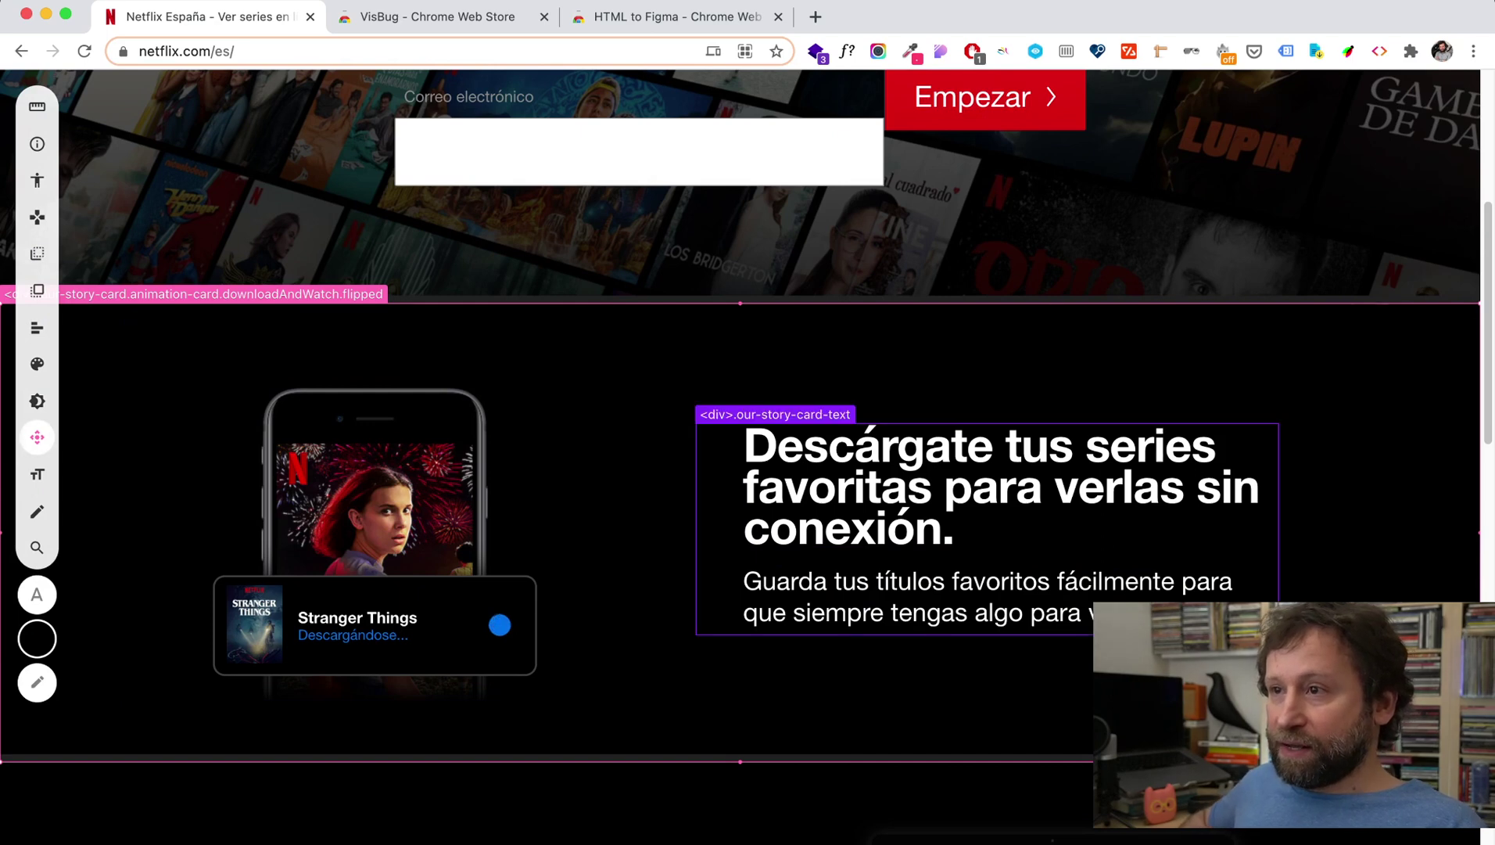
pyautogui.click(938, 485)
pyautogui.moveTo(939, 485); pyautogui.dragTo(784, 461)
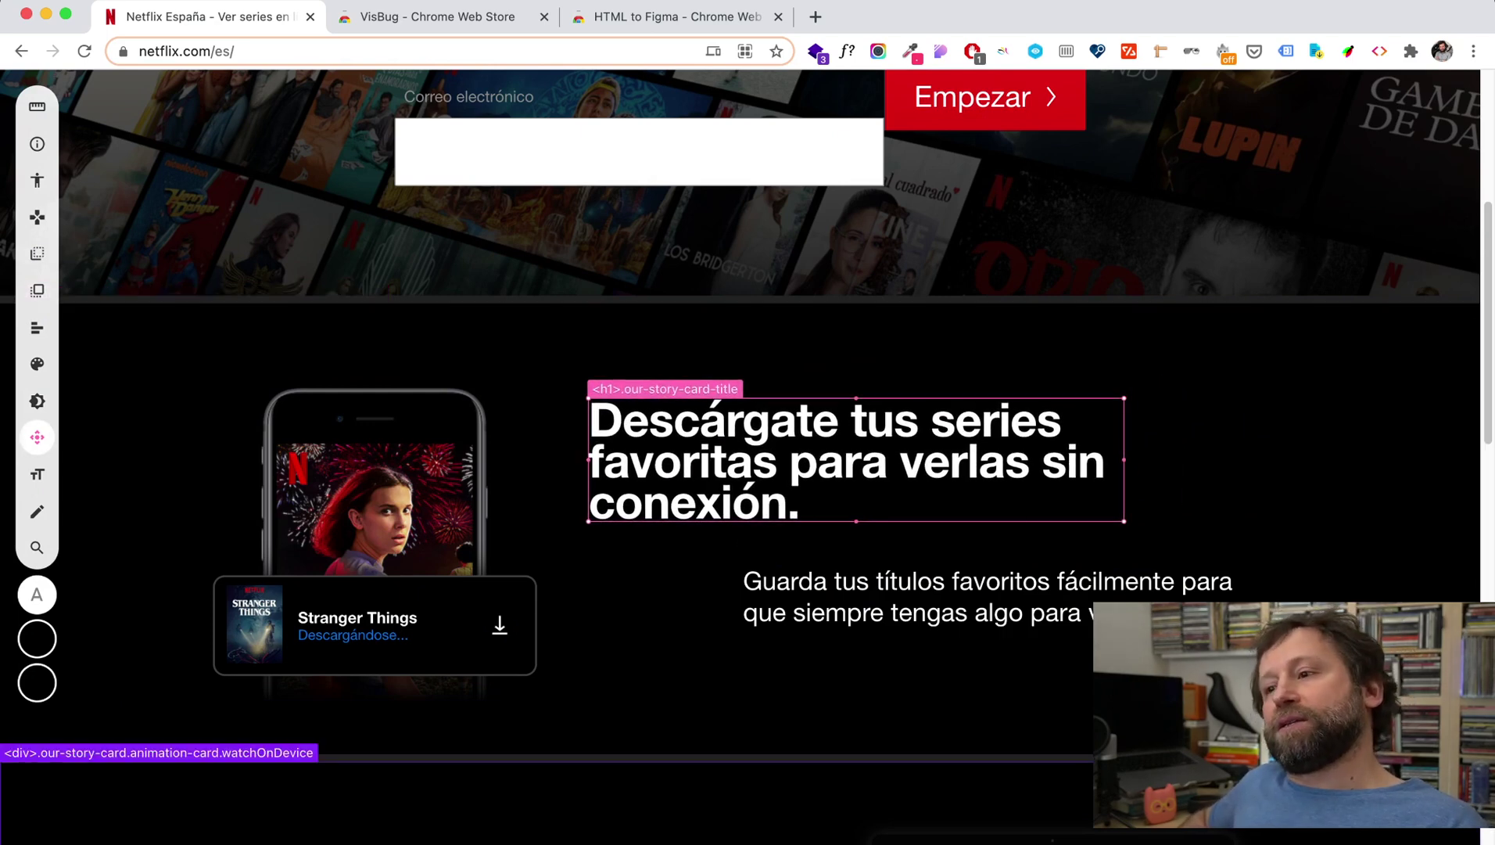
pyautogui.scroll(-2, 748, 449)
pyautogui.scroll(-3, 747, 449)
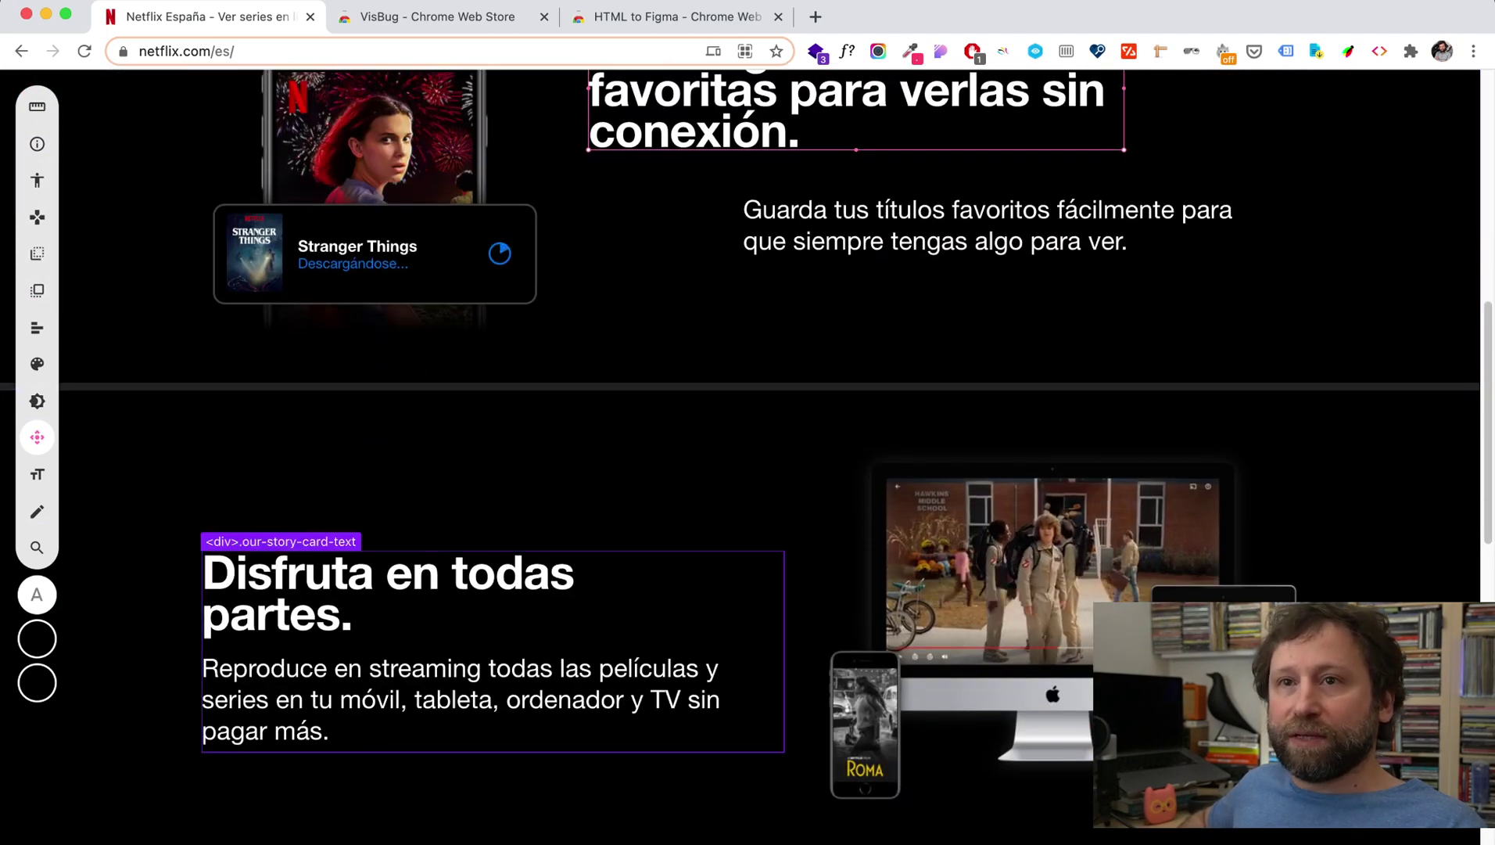
# Return to the Move tool and select elements in the Disfruta en todas partes and download sections
pyautogui.press('v')
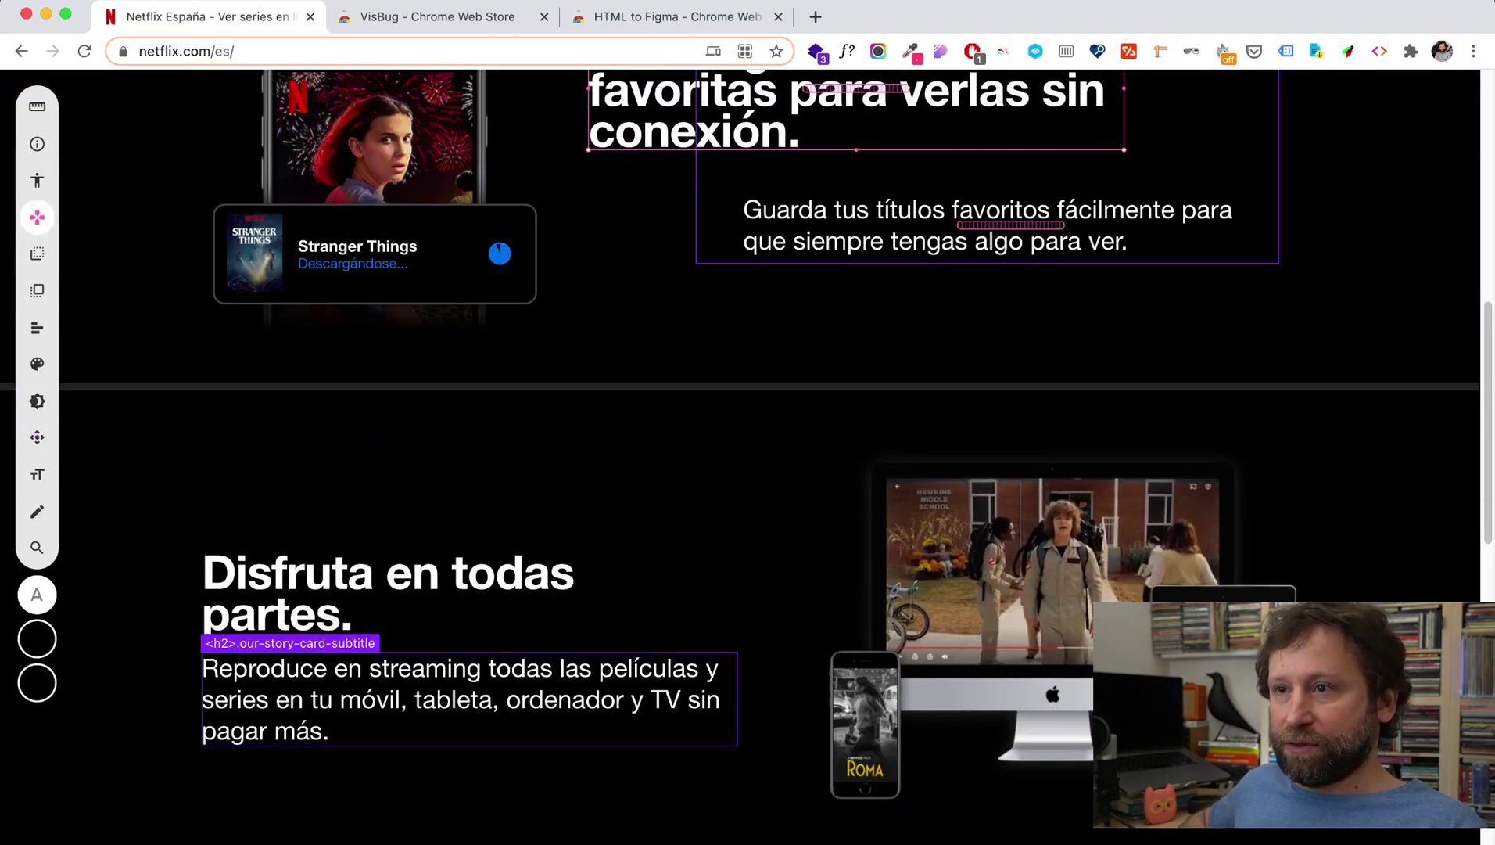
pyautogui.click(469, 500)
pyautogui.click(469, 696)
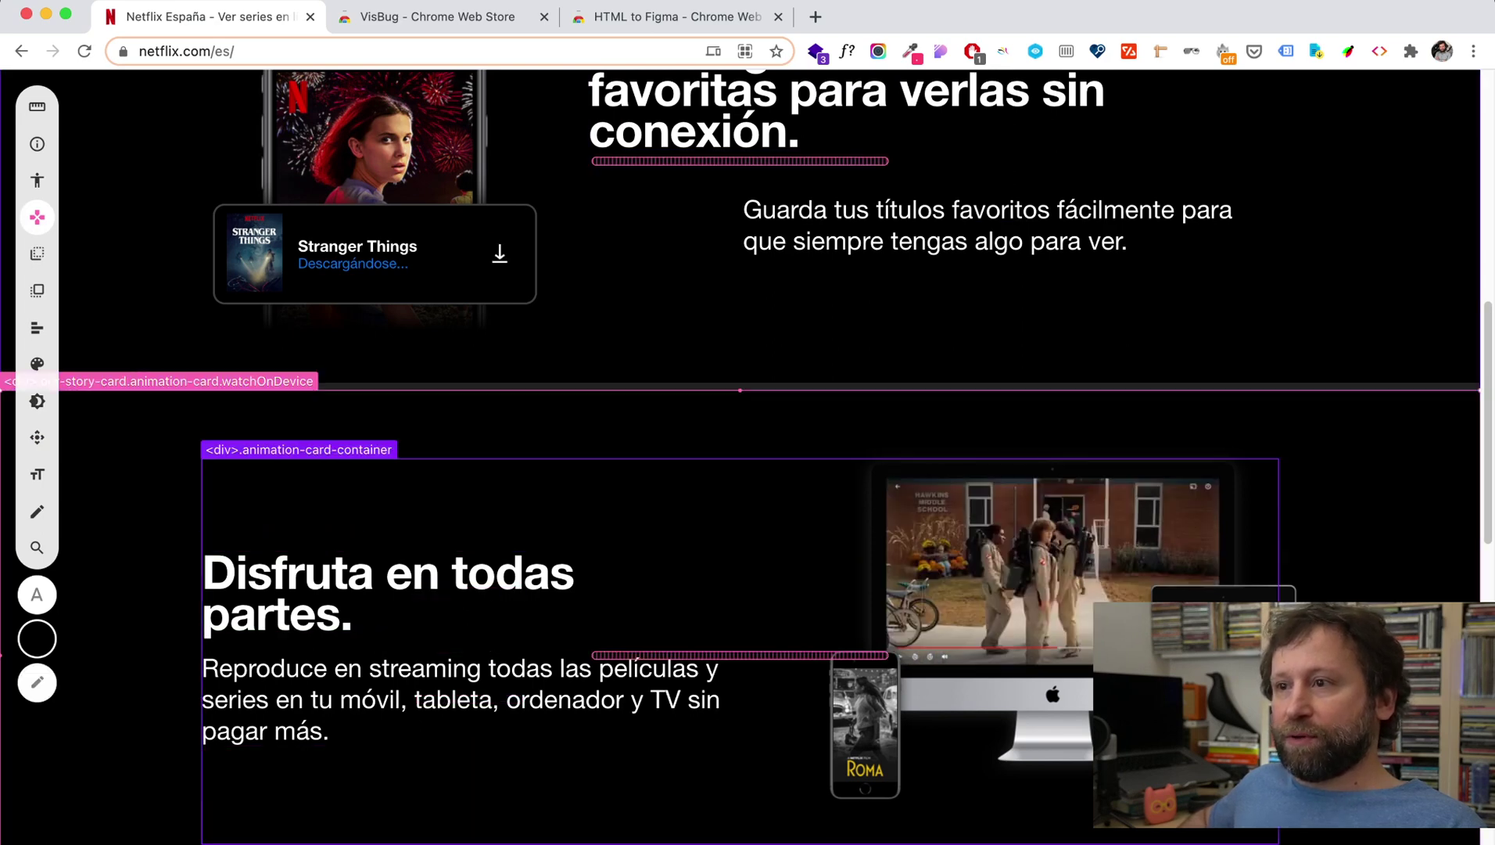
pyautogui.click(469, 485)
pyautogui.scroll(5, 469, 485)
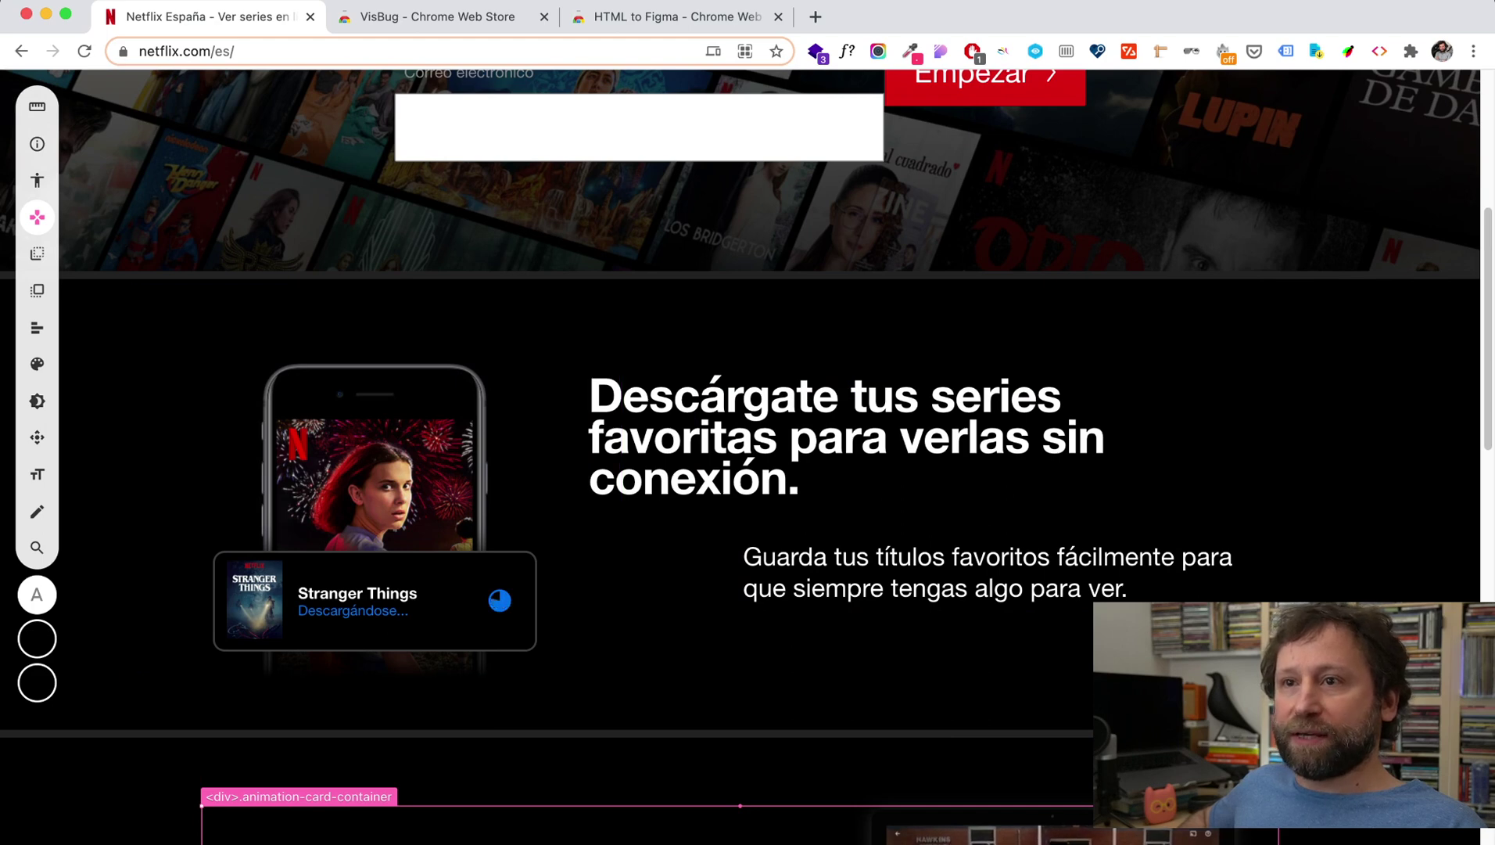
pyautogui.click(375, 469)
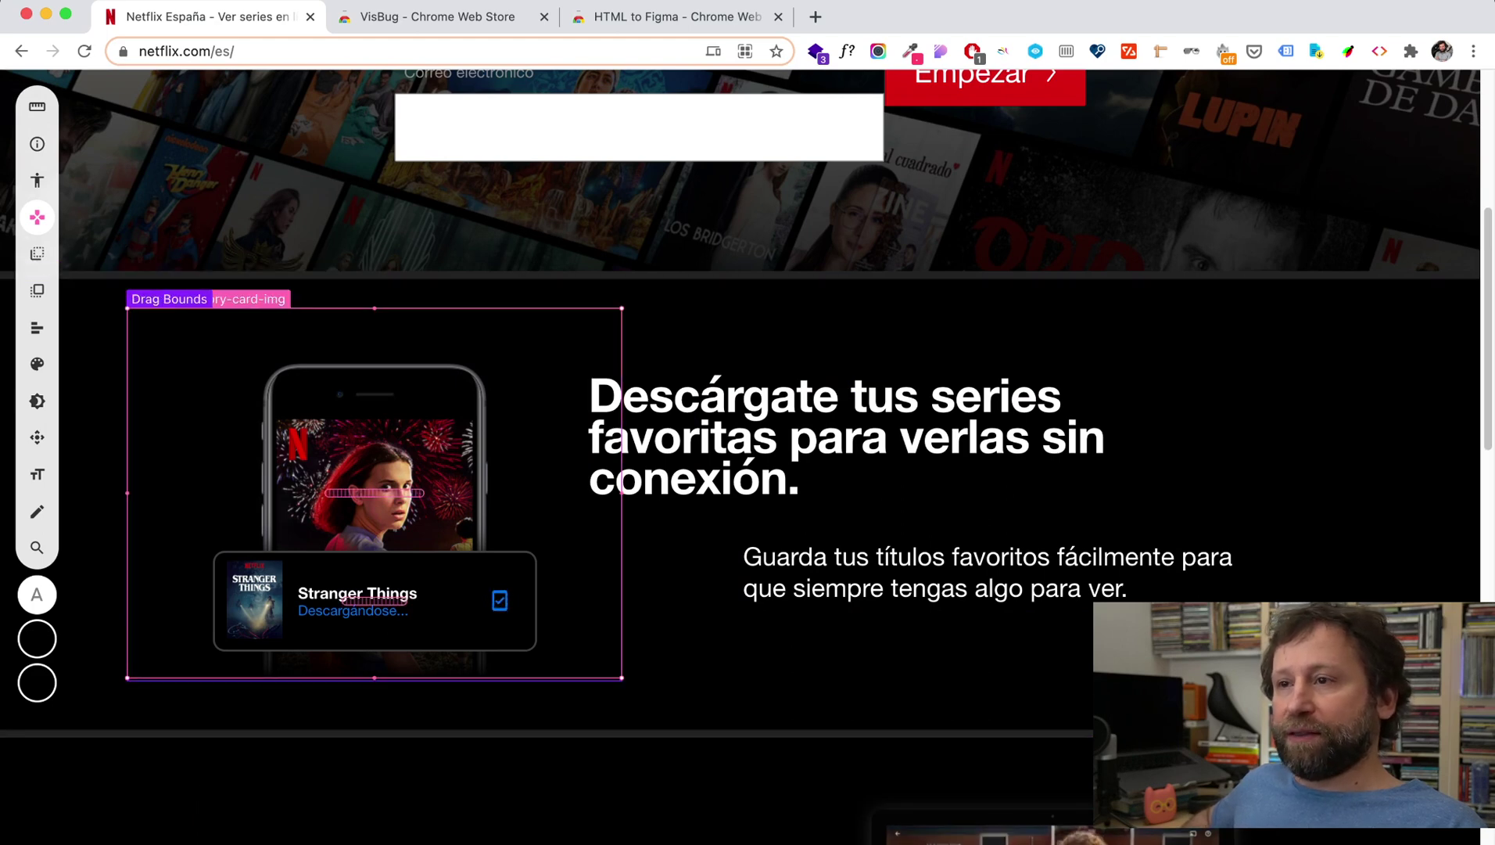
# Delete the '¿Cuánto cuesta Netflix?' FAQ question and scroll back to the hero
pyautogui.scroll(-20, 743, 469)
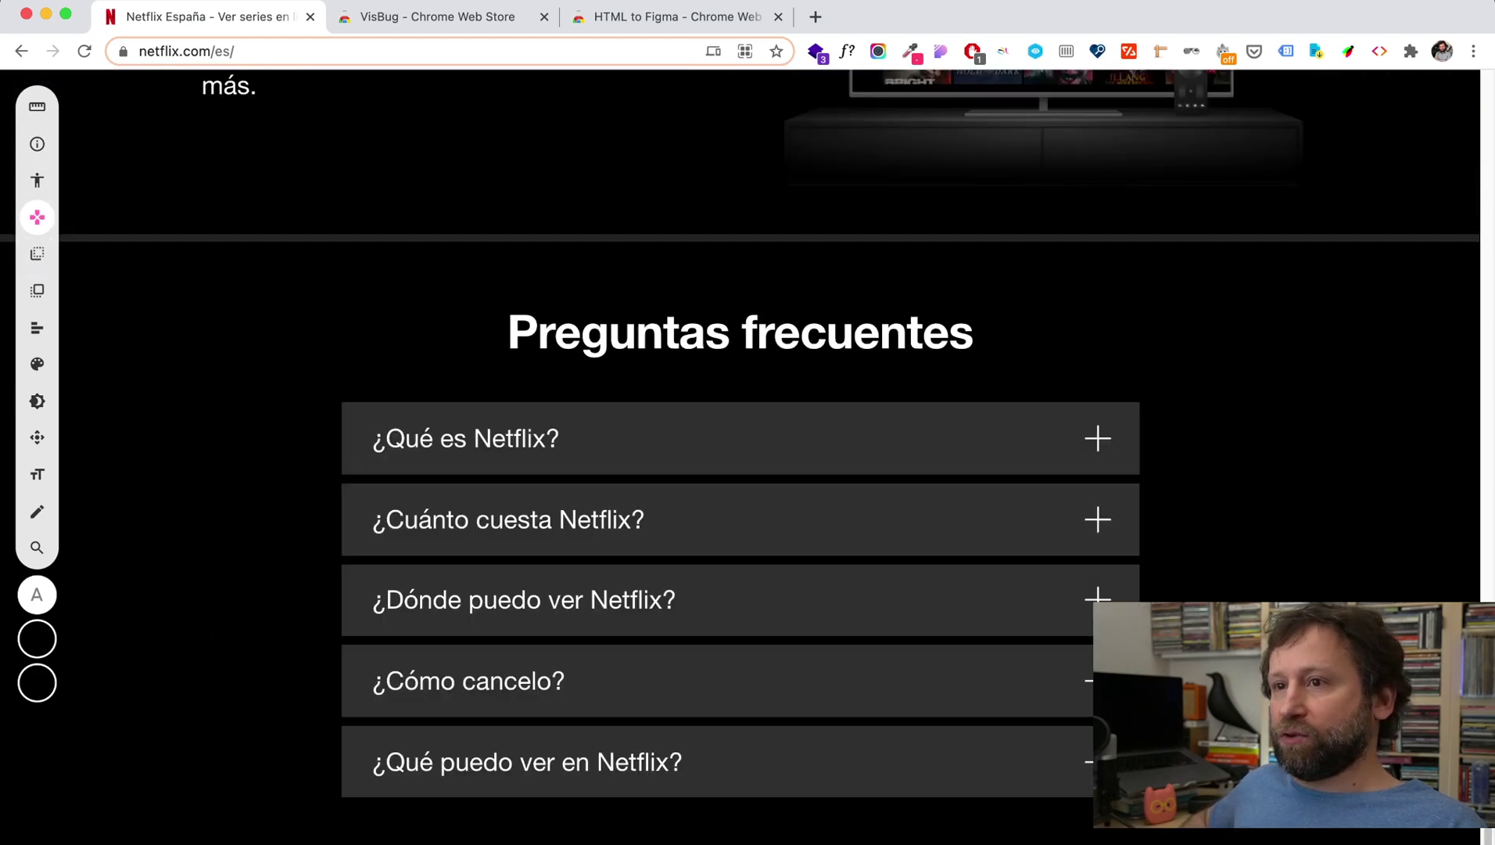
pyautogui.click(704, 519)
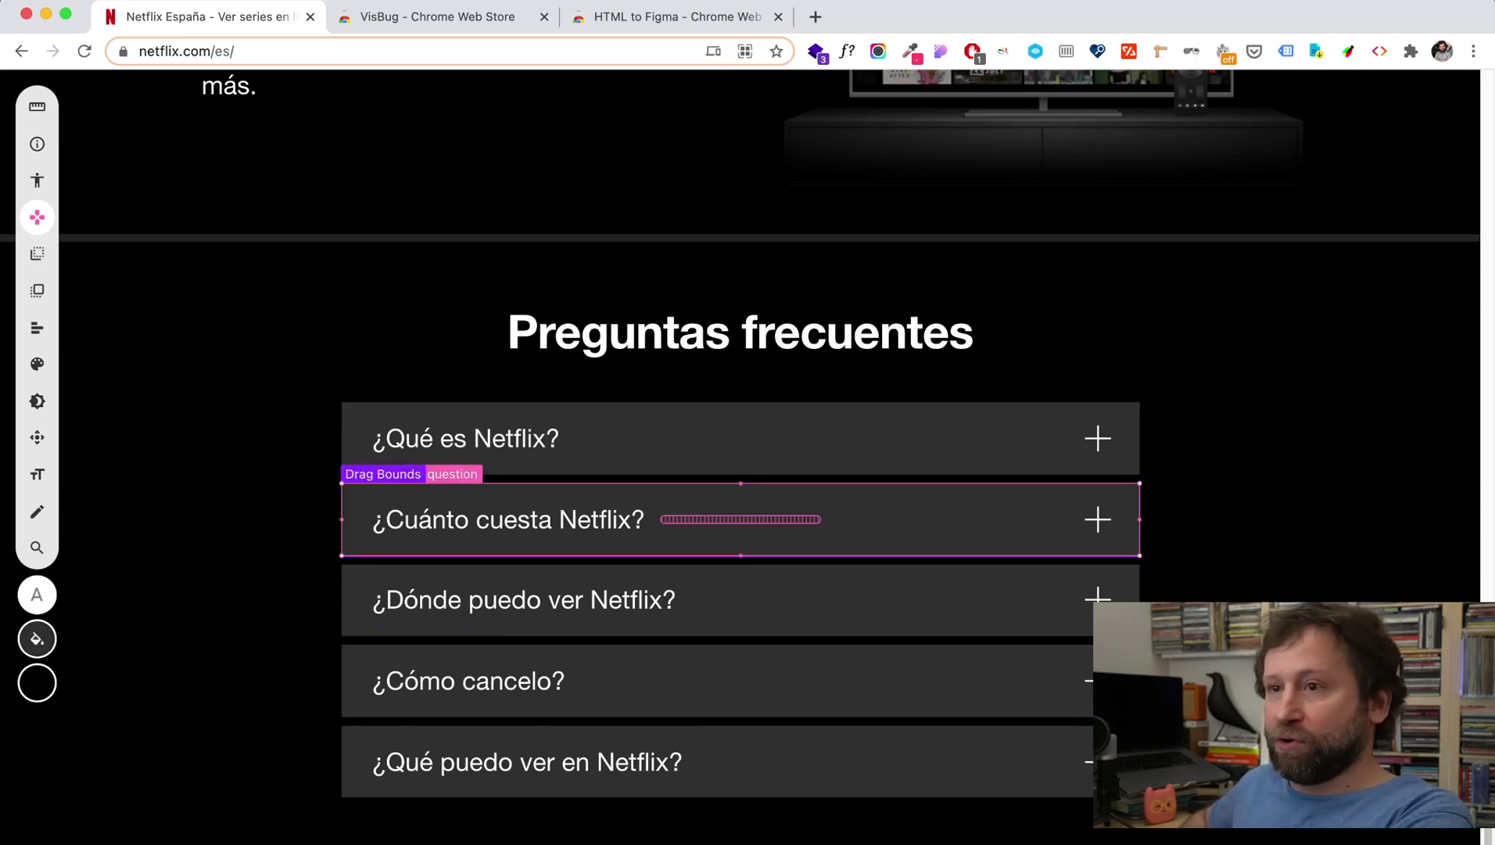
pyautogui.press('Delete')
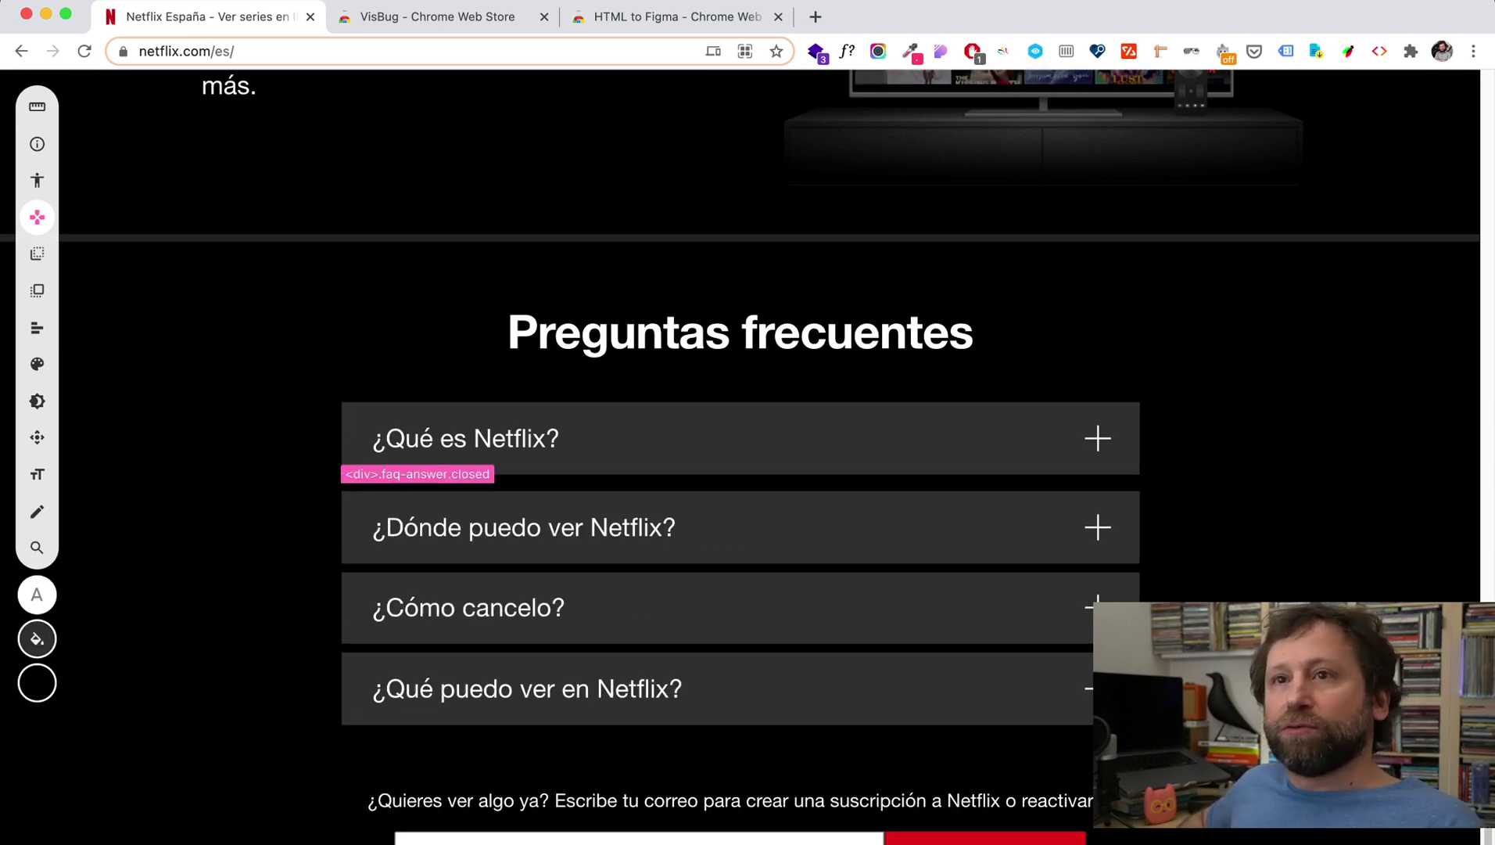
pyautogui.scroll(3, 743, 469)
pyautogui.scroll(5, 743, 469)
pyautogui.scroll(10, 743, 470)
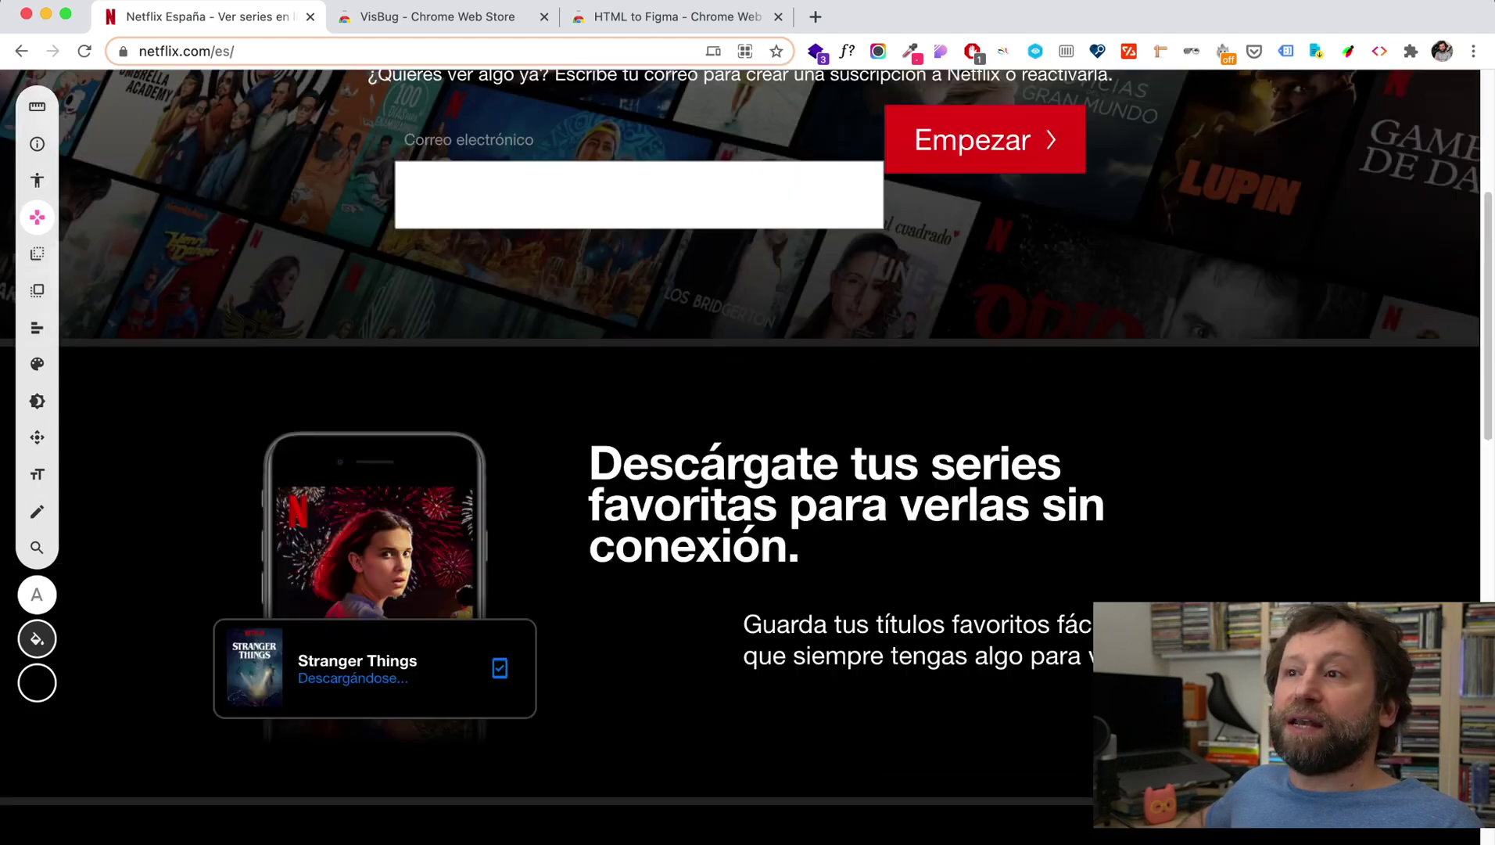
# Drag the Empezar label over the tagline and move the red Empezar button lower
pyautogui.scroll(5, 743, 469)
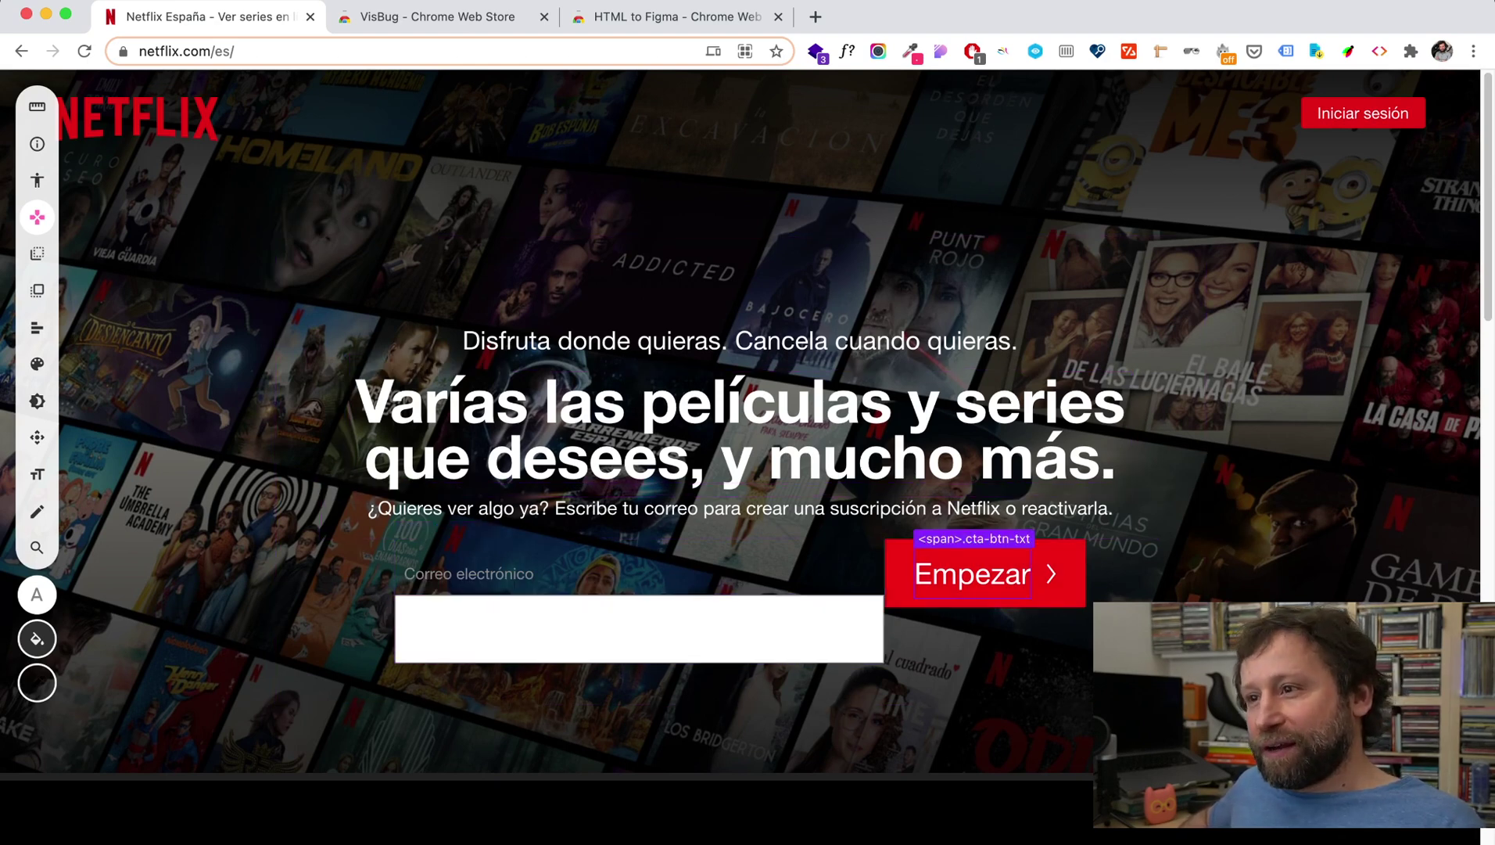
pyautogui.click(972, 573)
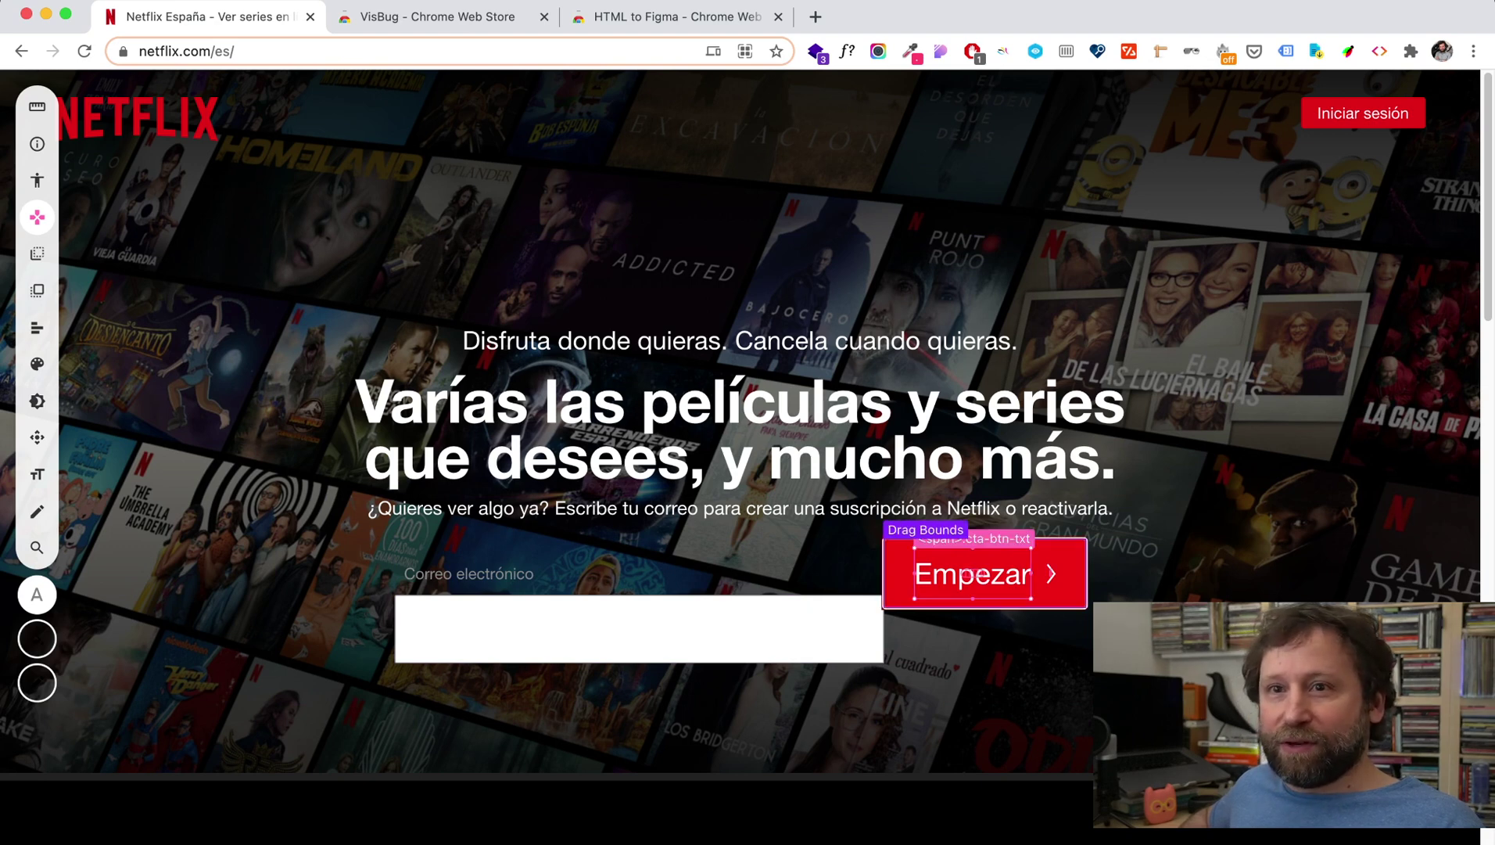
pyautogui.press('l')
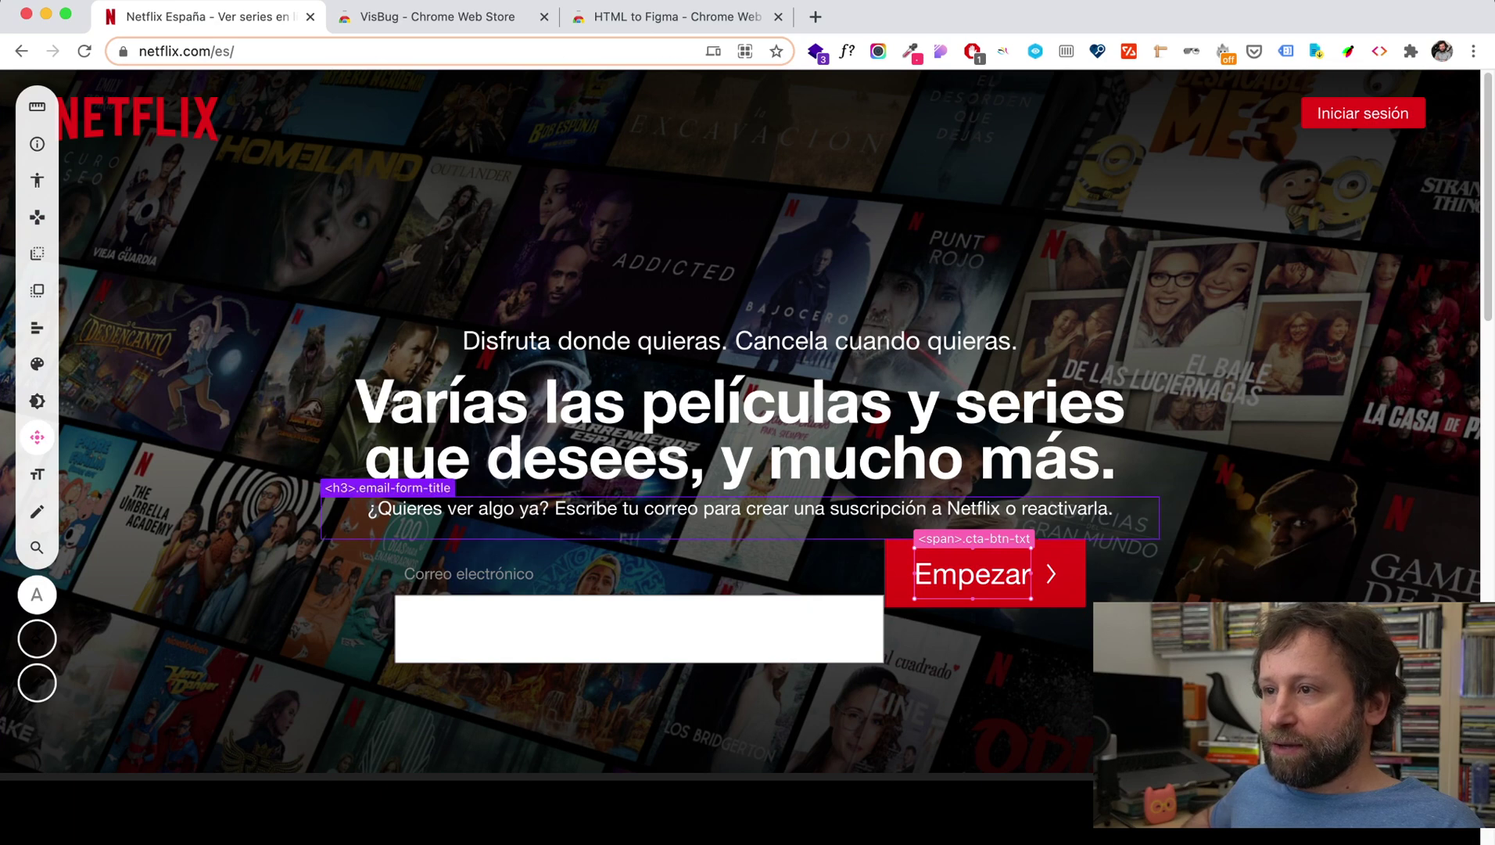
pyautogui.moveTo(972, 573)
pyautogui.mouseDown()
pyautogui.moveTo(886, 360)
pyautogui.moveTo(952, 572)
pyautogui.mouseUp()
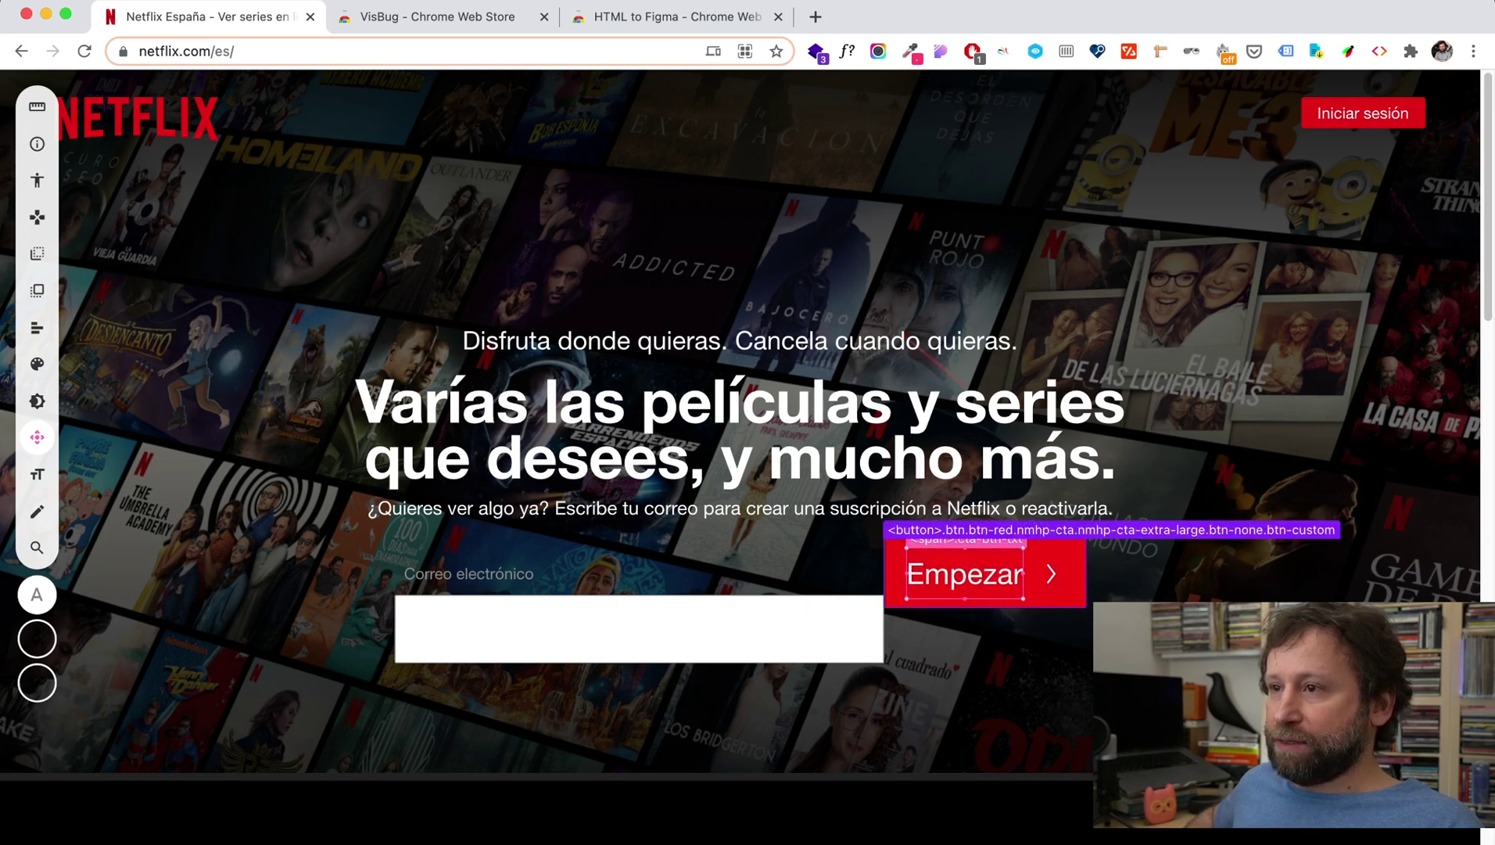
pyautogui.moveTo(1051, 573); pyautogui.dragTo(1053, 629)
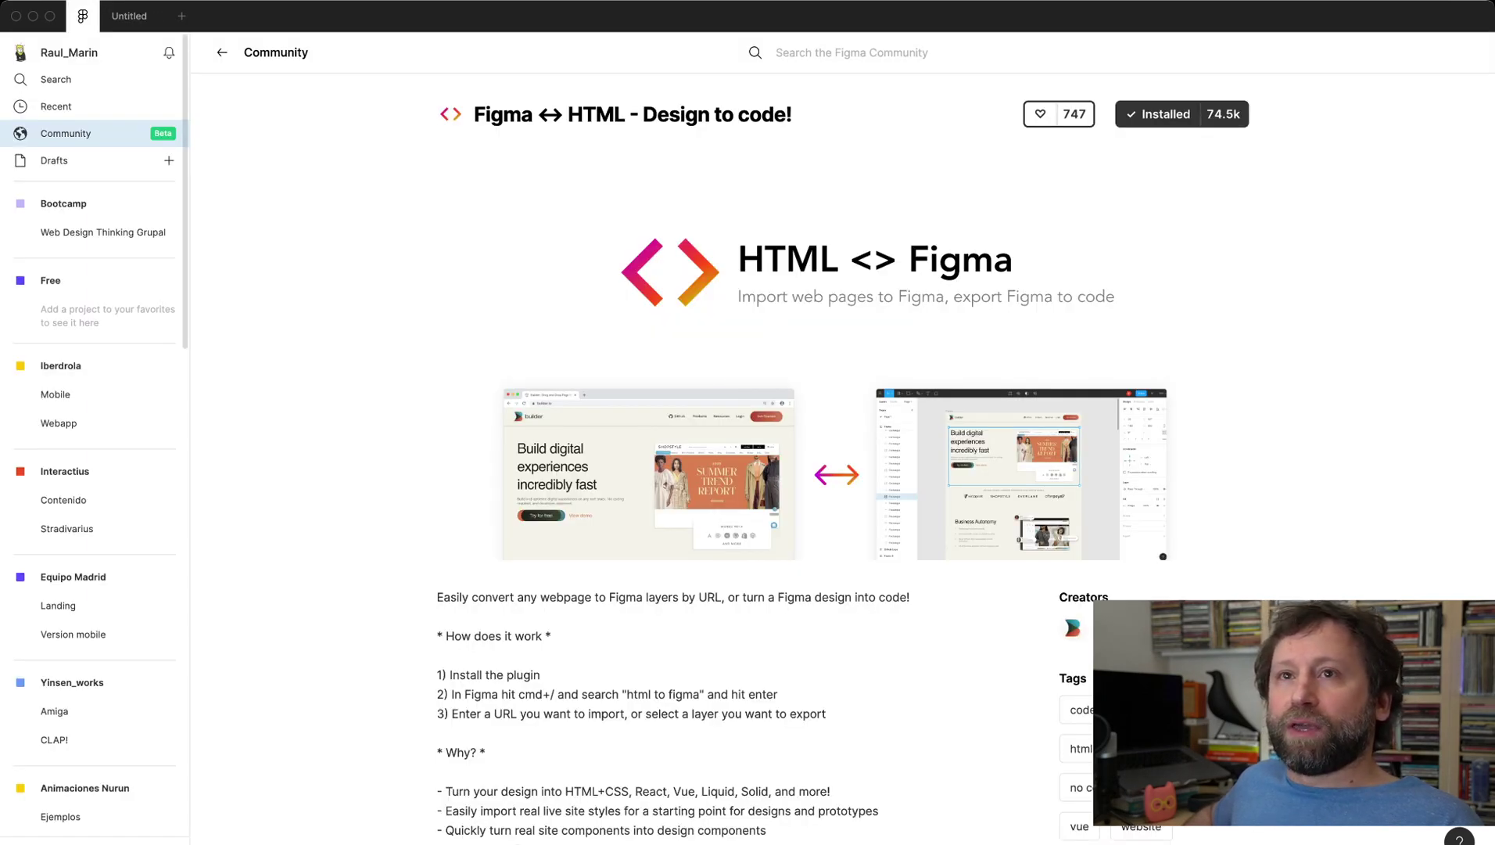
# In the Untitled draft, search 'html' and launch the Figma ↔ HTML import plugin
pyautogui.click(129, 16)
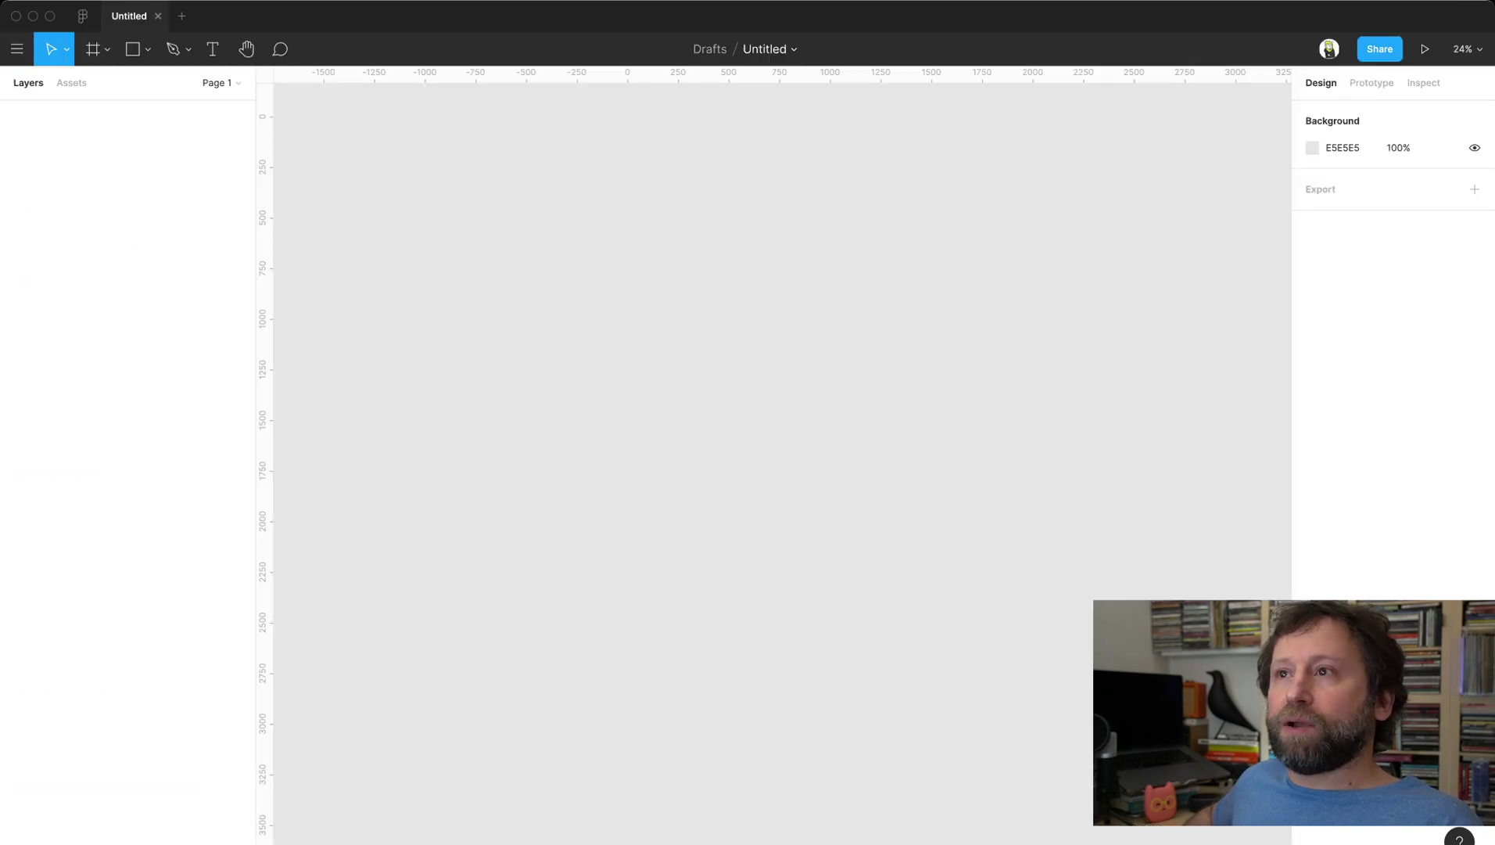
pyautogui.hotkey('ctrl', '/')
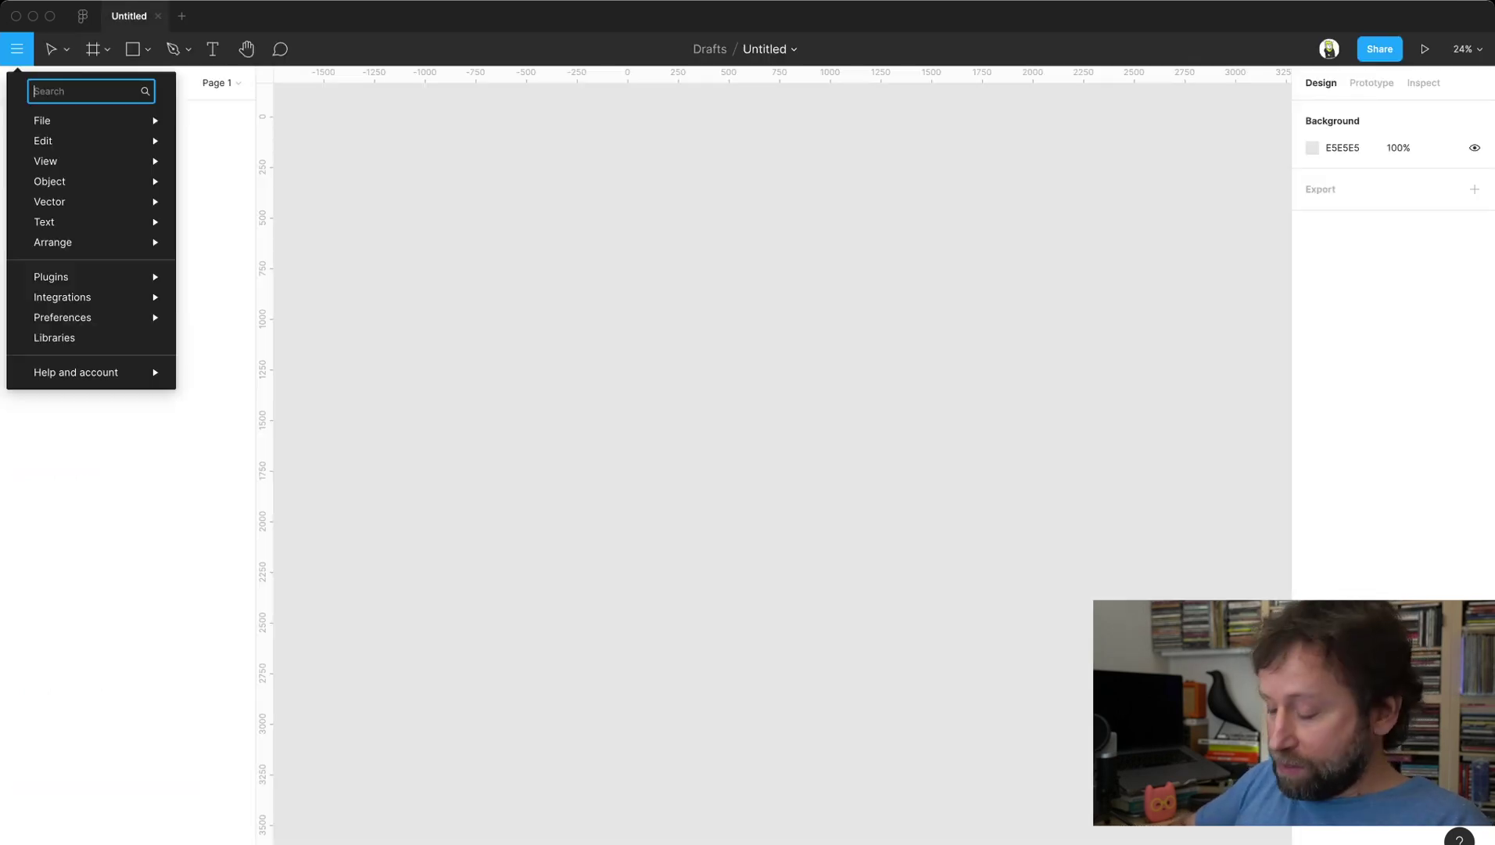
pyautogui.write('html')
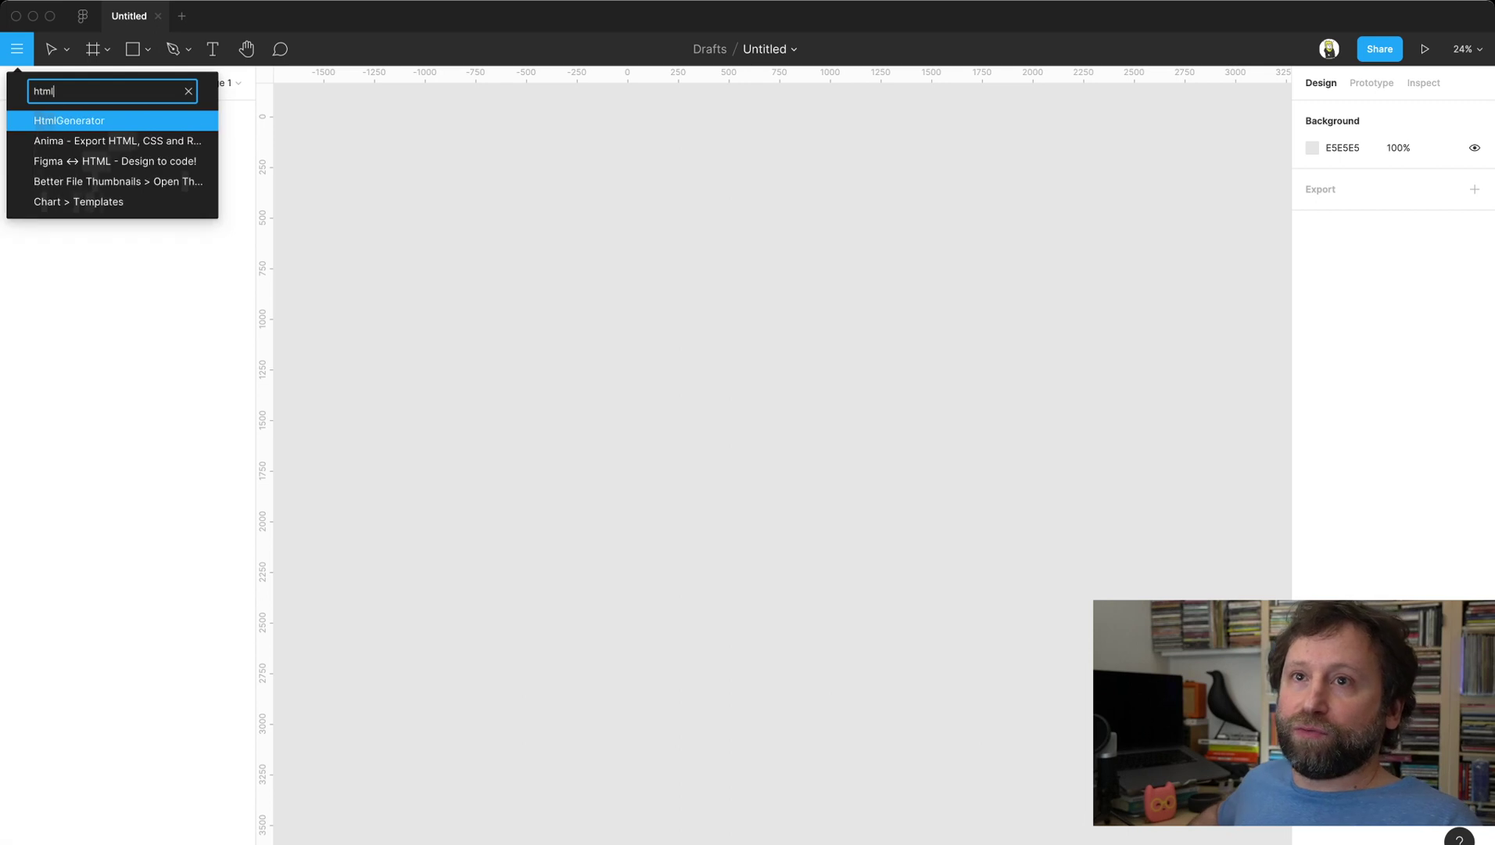
pyautogui.press('Down')
pyautogui.press('Down')
pyautogui.press('Return')
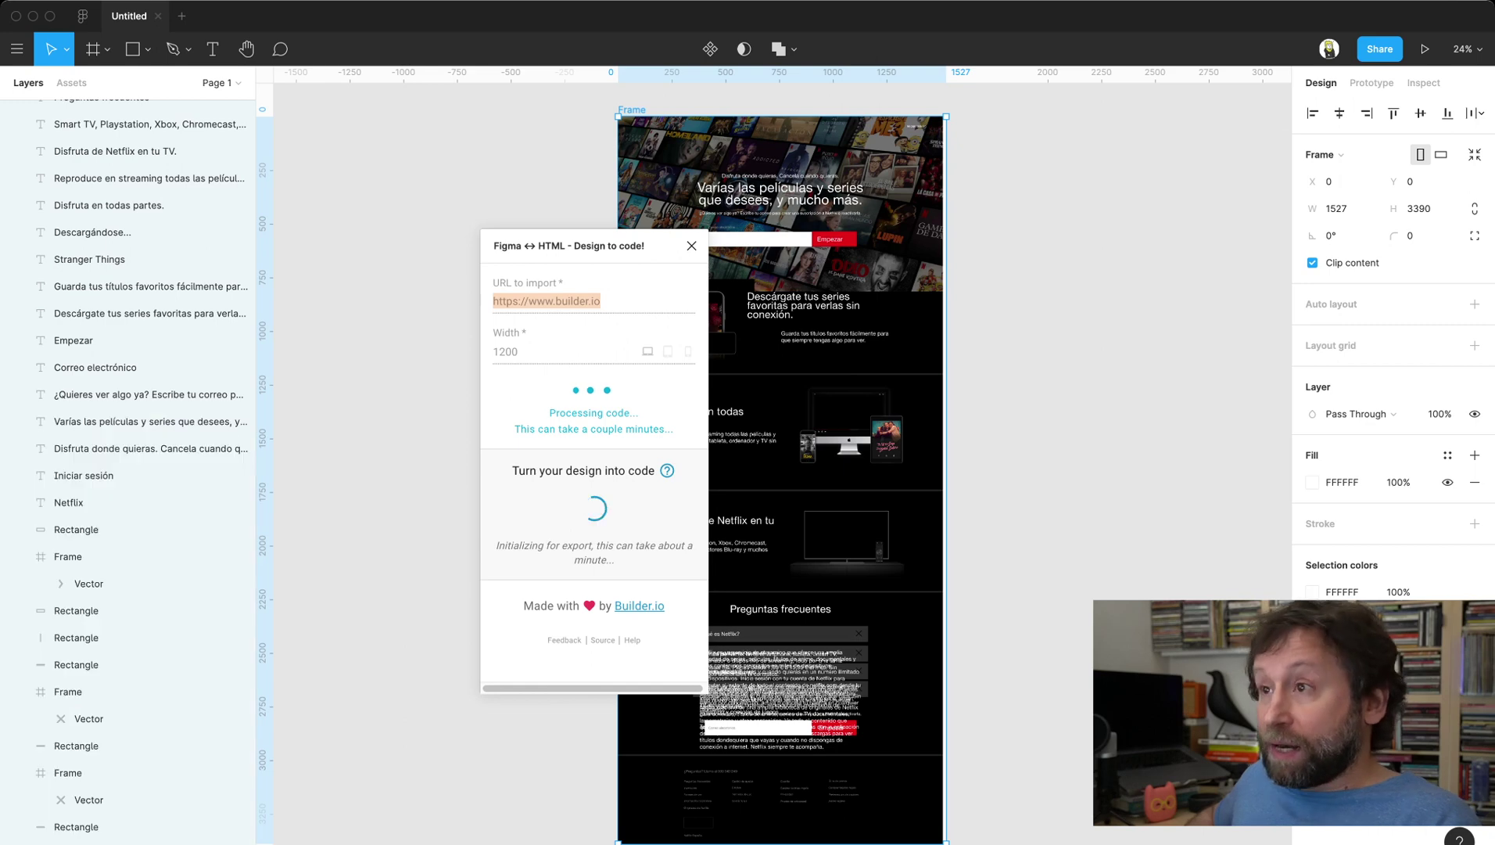
# Zoom and pan around the imported Netflix frame to inspect the hero
pyautogui.press('Escape')
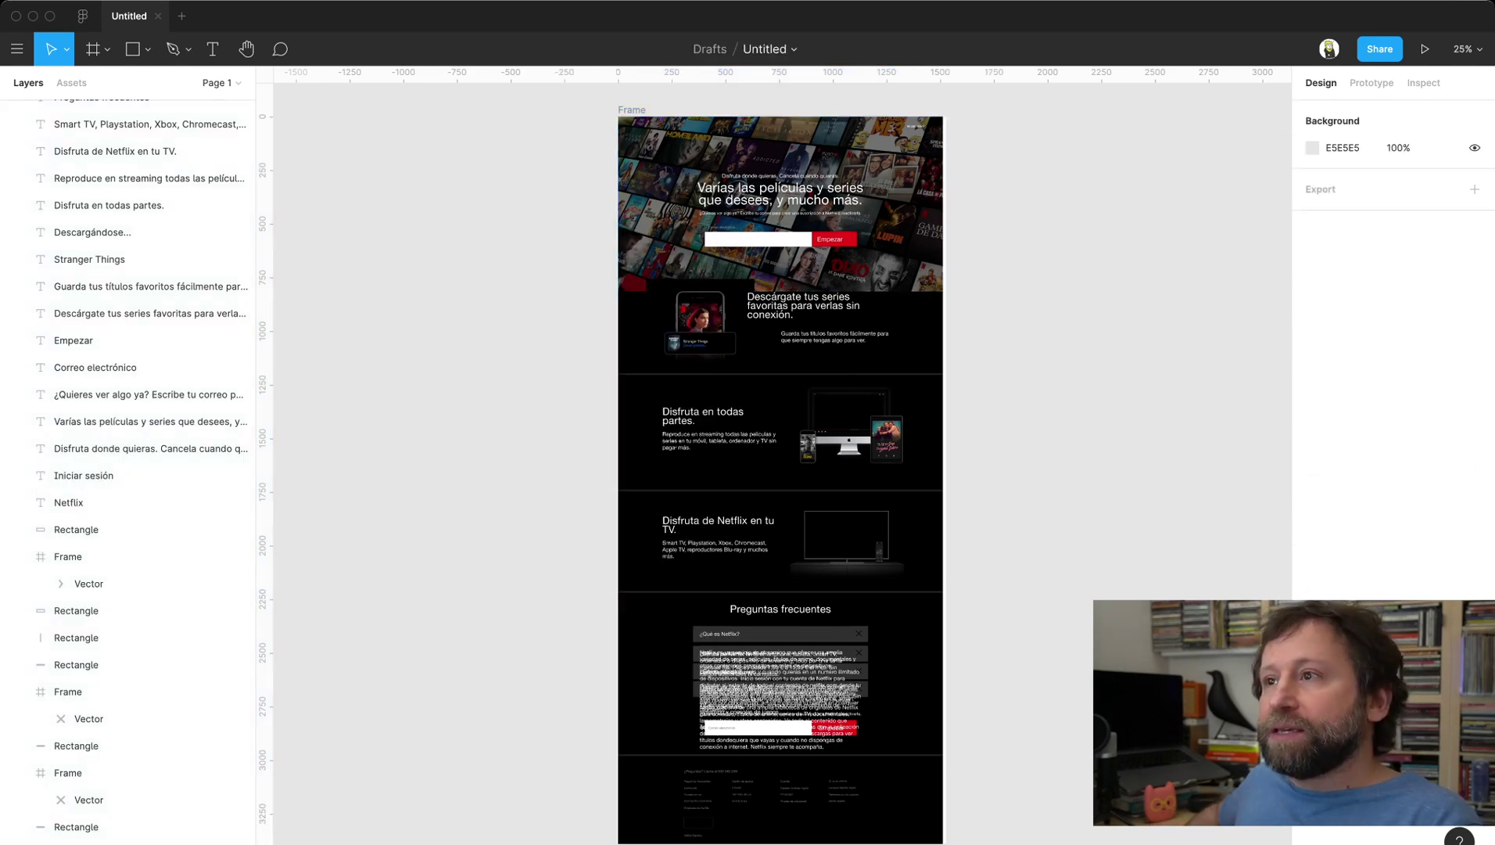
pyautogui.press('+')
pyautogui.scroll(10, 774, 462)
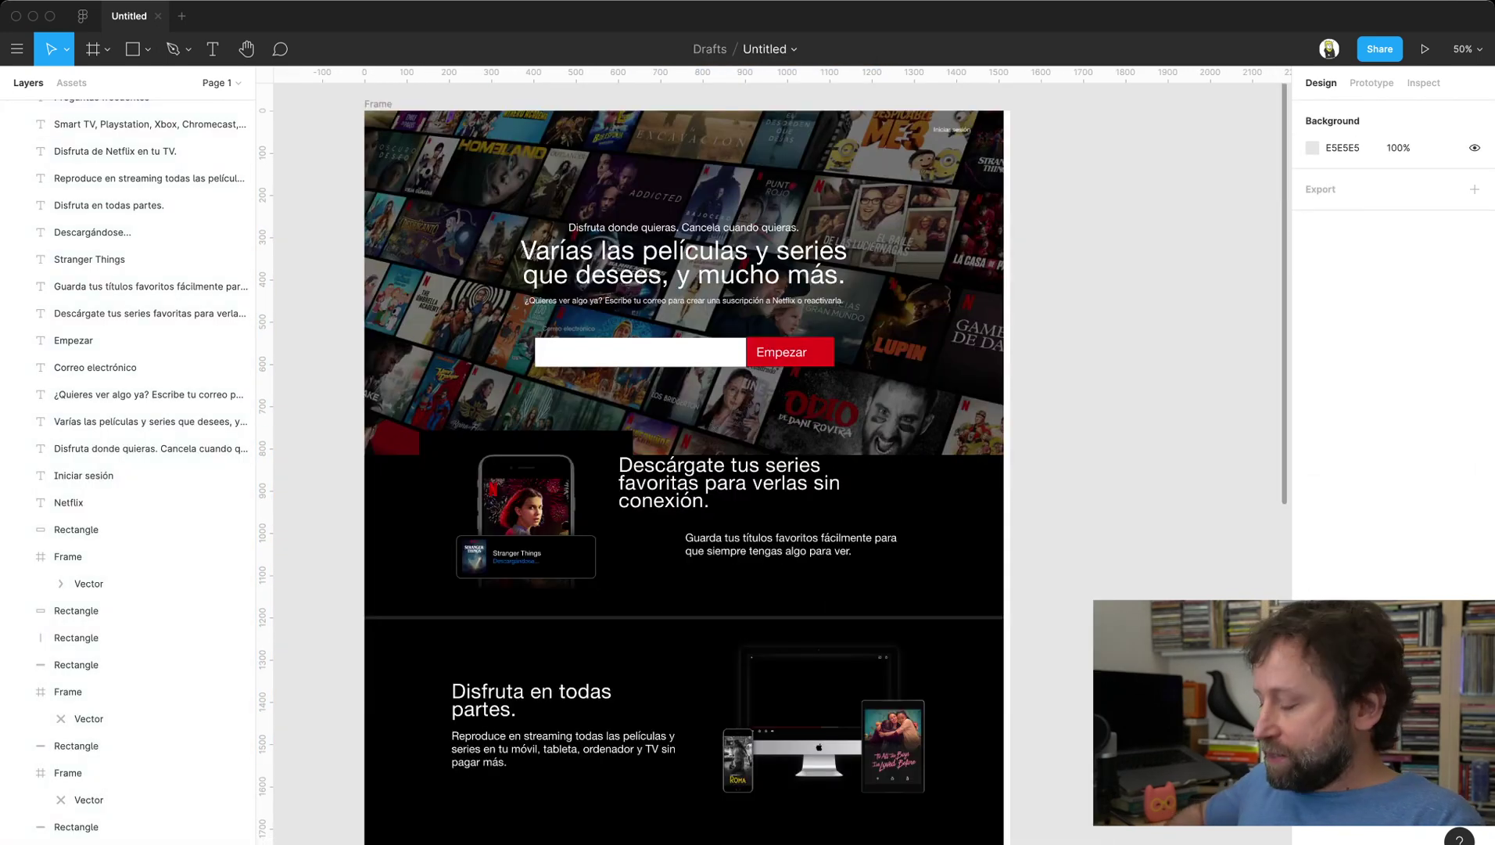
pyautogui.hotkey('shift', '0')
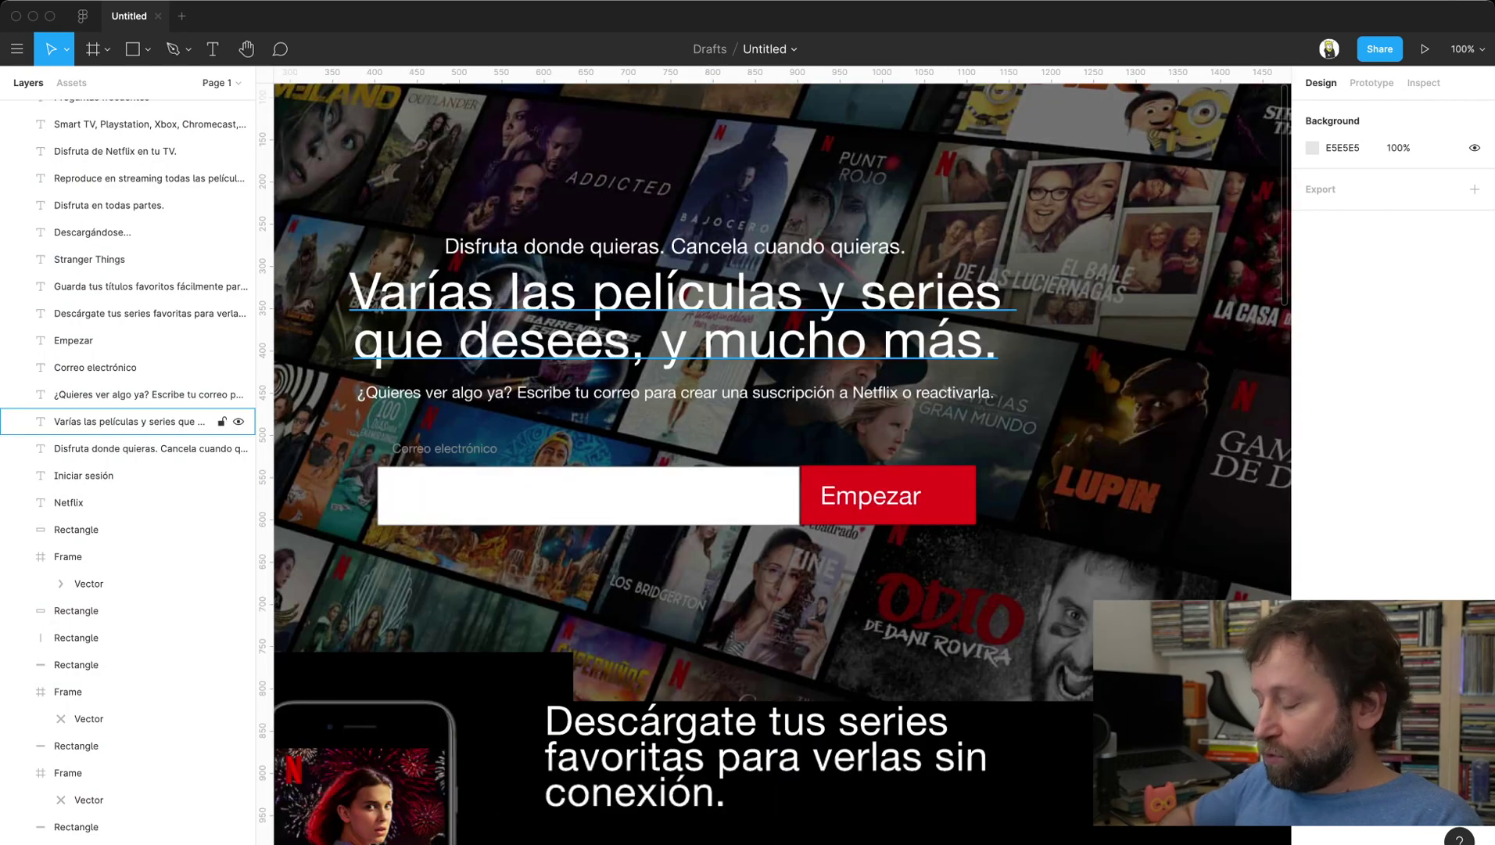
pyautogui.scroll(3, 779, 462)
pyautogui.scroll(-1, 780, 461)
pyautogui.press('-')
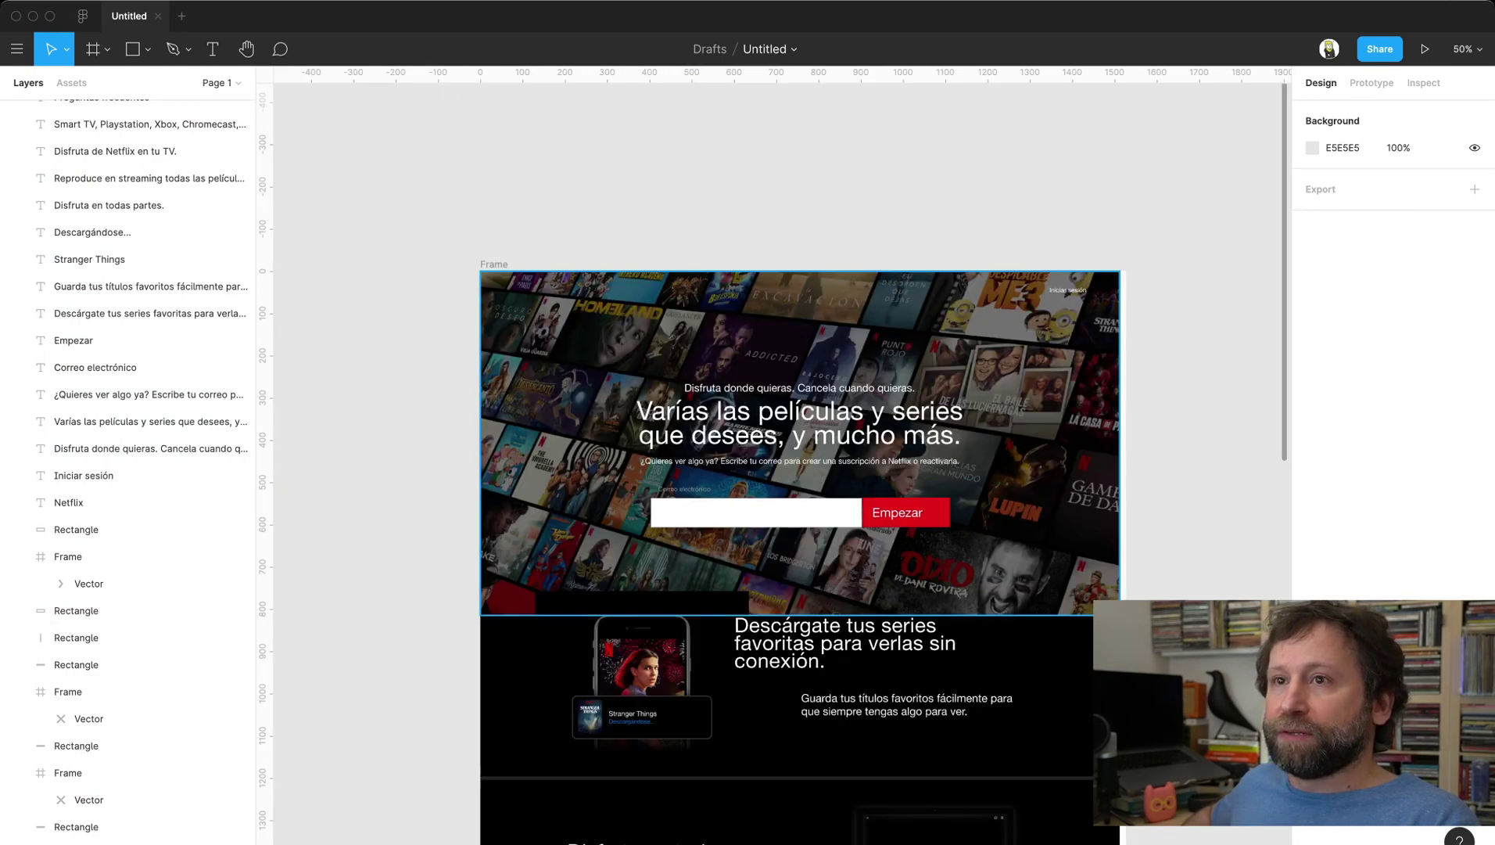
pyautogui.hscroll(5, 774, 462)
pyautogui.scroll(-1, 774, 462)
# Delete the dark 40% black overlay rectangle covering the hero
pyautogui.click(626, 313)
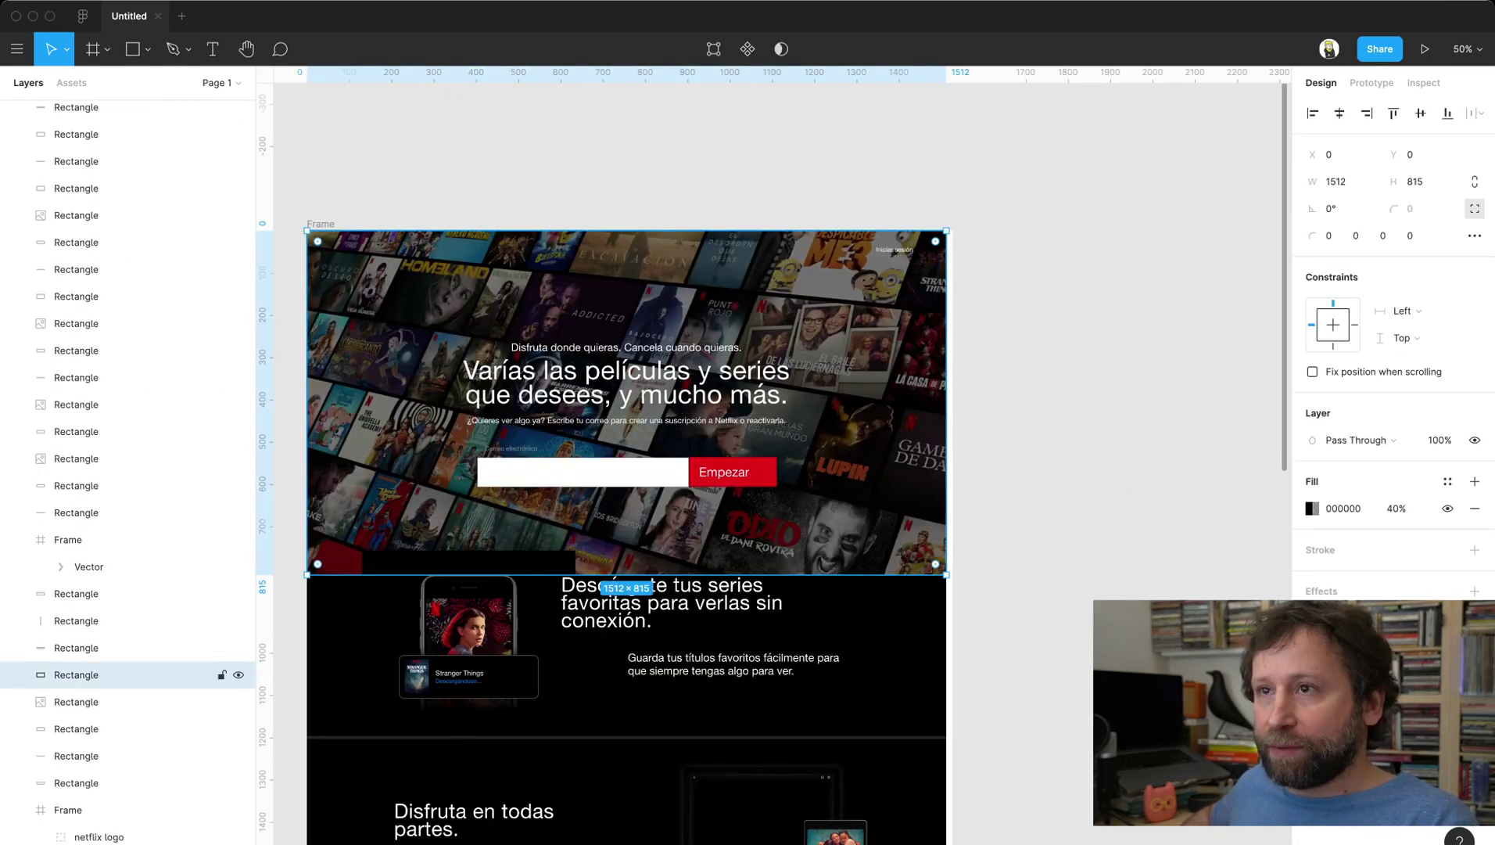
pyautogui.press('Return')
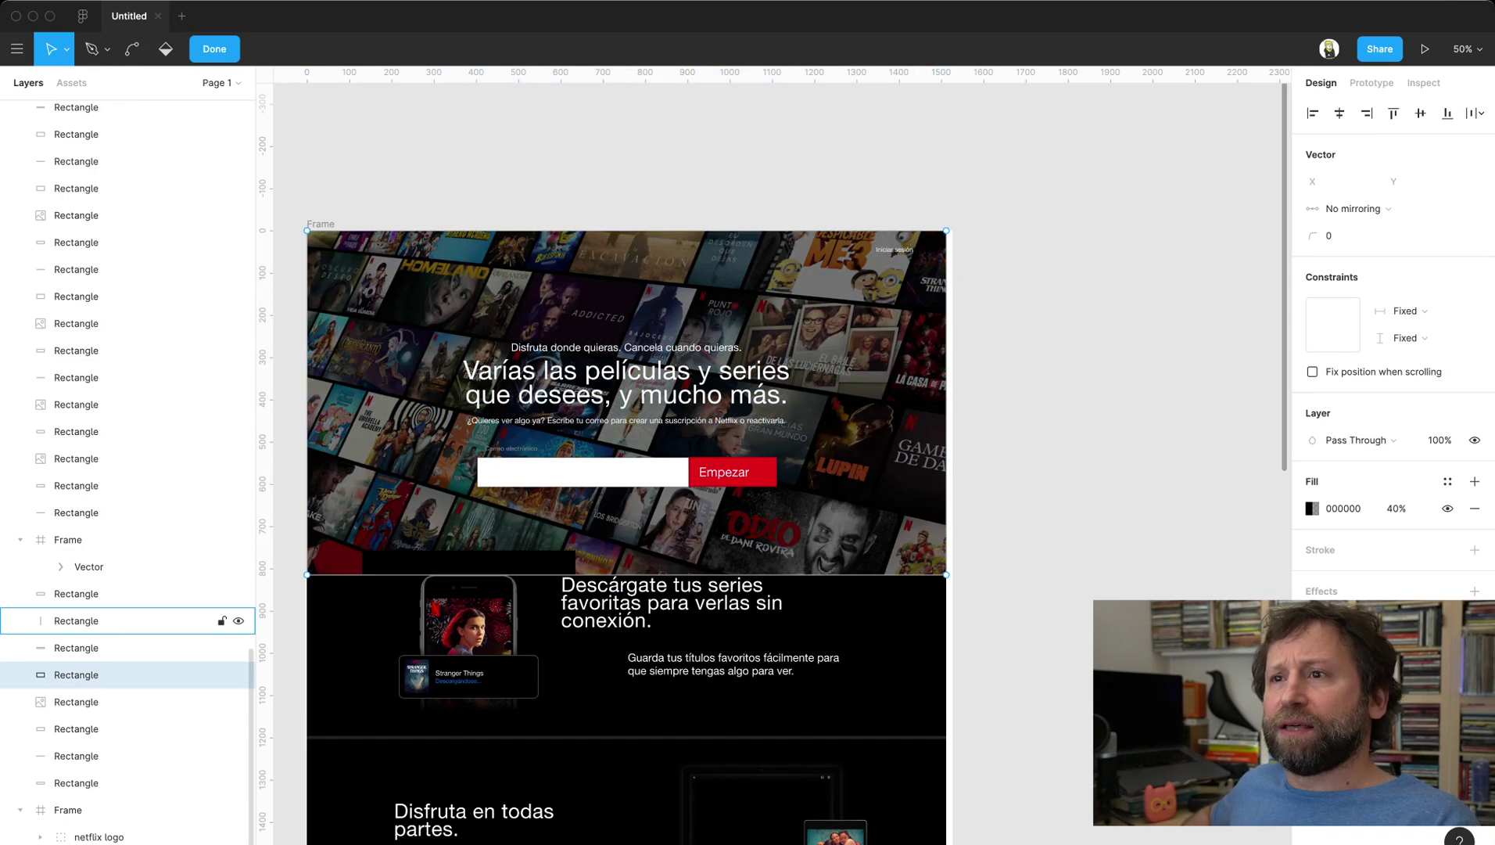
pyautogui.press('Escape')
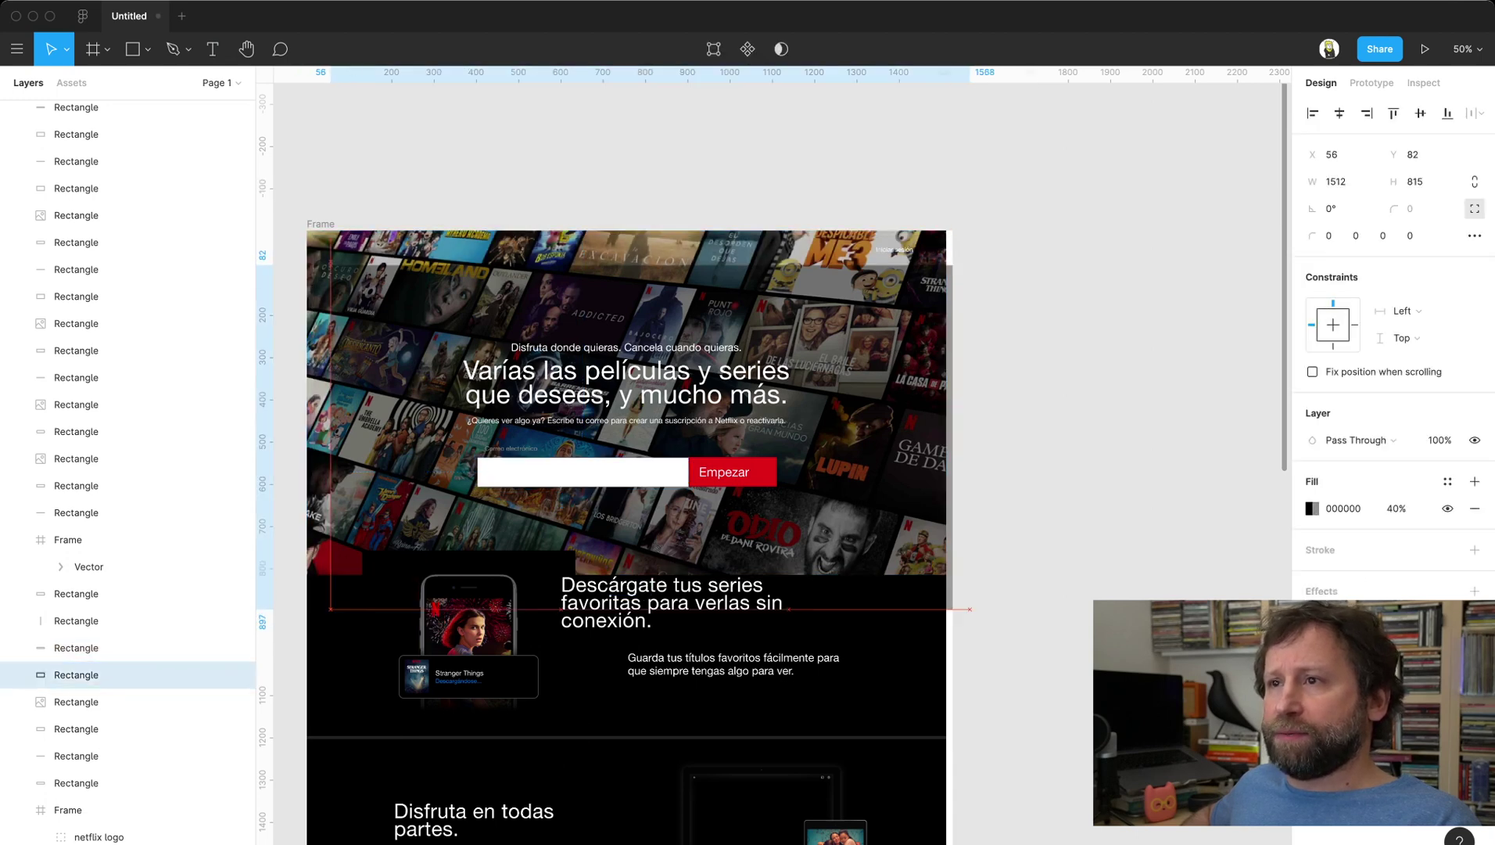
pyautogui.moveTo(469, 391)
pyautogui.mouseDown()
pyautogui.moveTo(541, 398)
pyautogui.moveTo(473, 427)
pyautogui.mouseUp()
pyautogui.press('Delete')
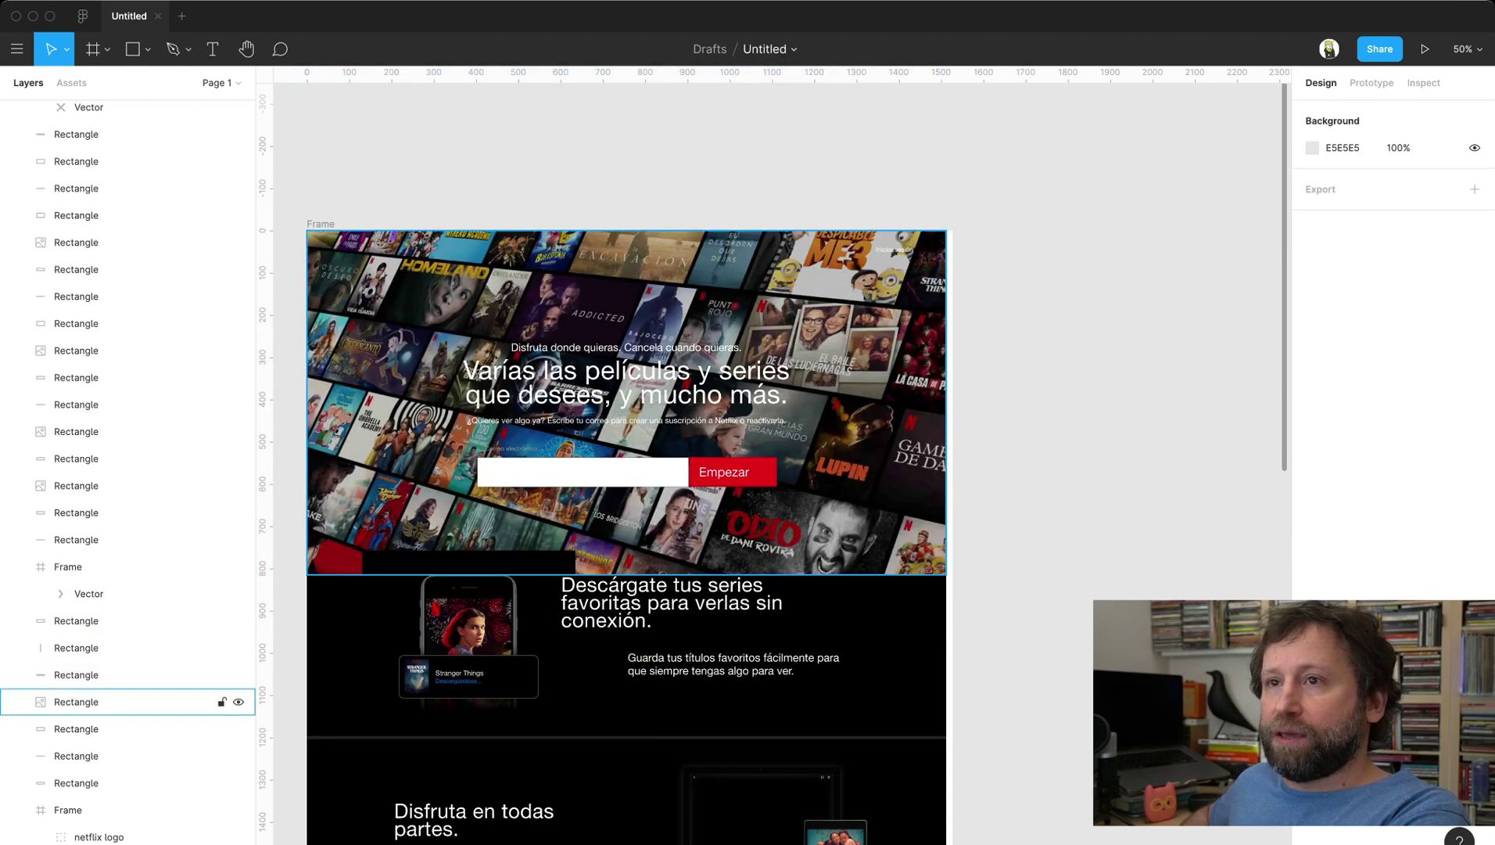
# Delete the poster-collage hero image, after briefly checking the logo container's fill
pyautogui.moveTo(626, 313); pyautogui.dragTo(625, 357)
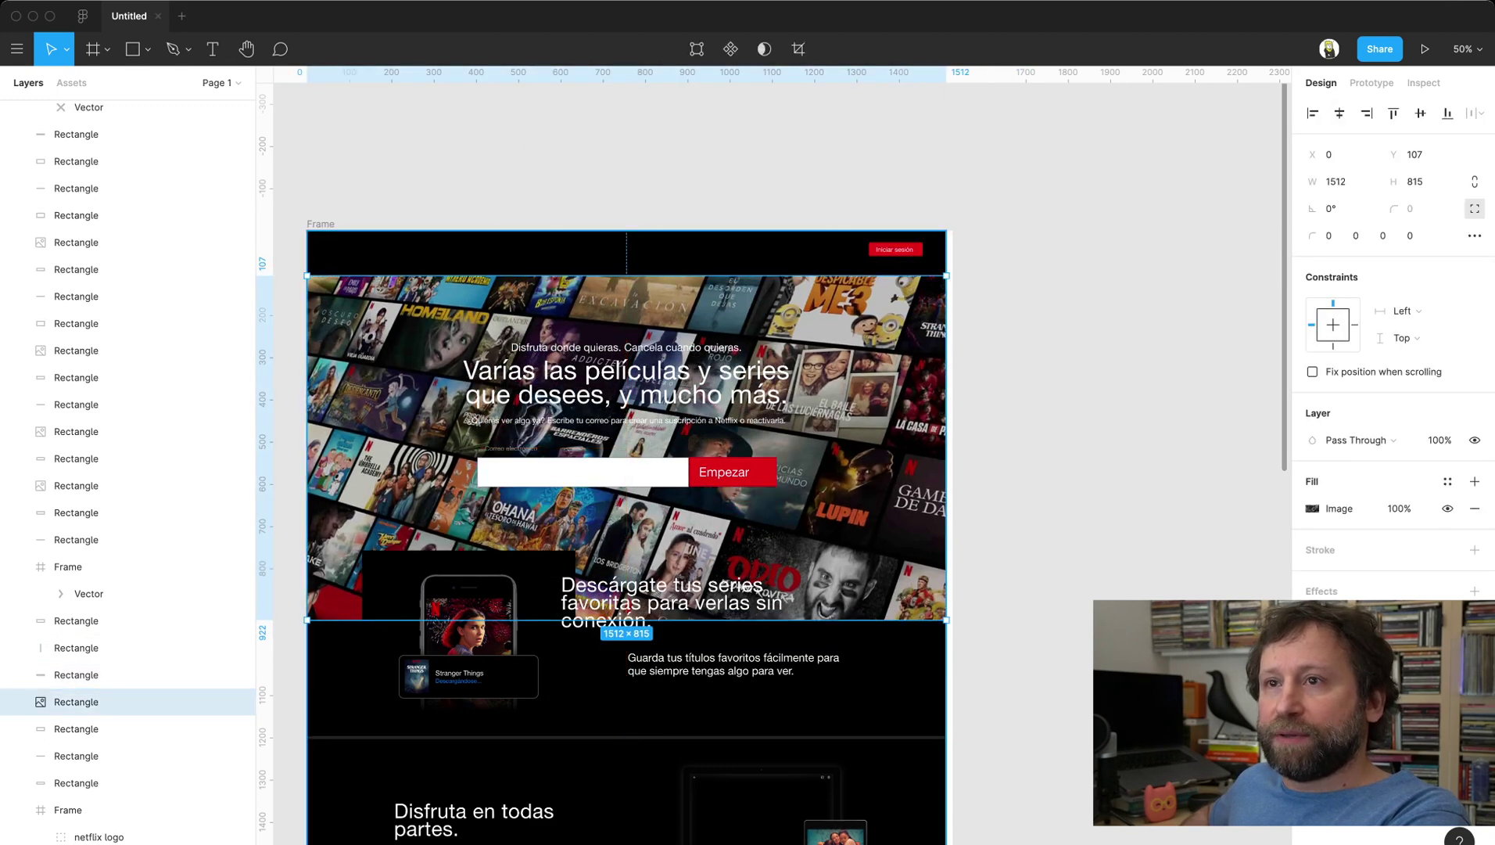
pyautogui.click(68, 809)
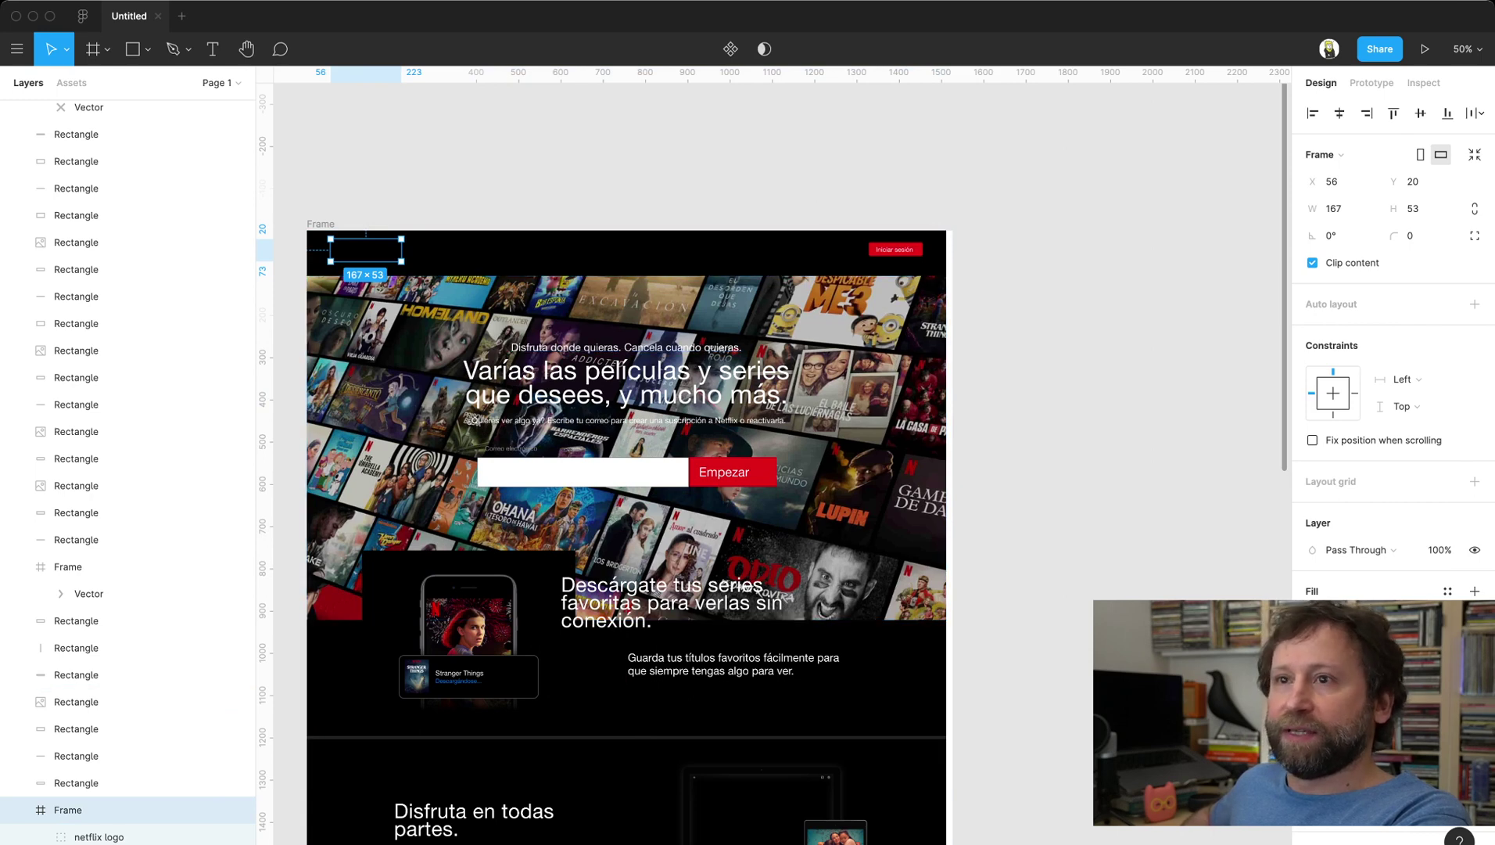
pyautogui.click(1315, 618)
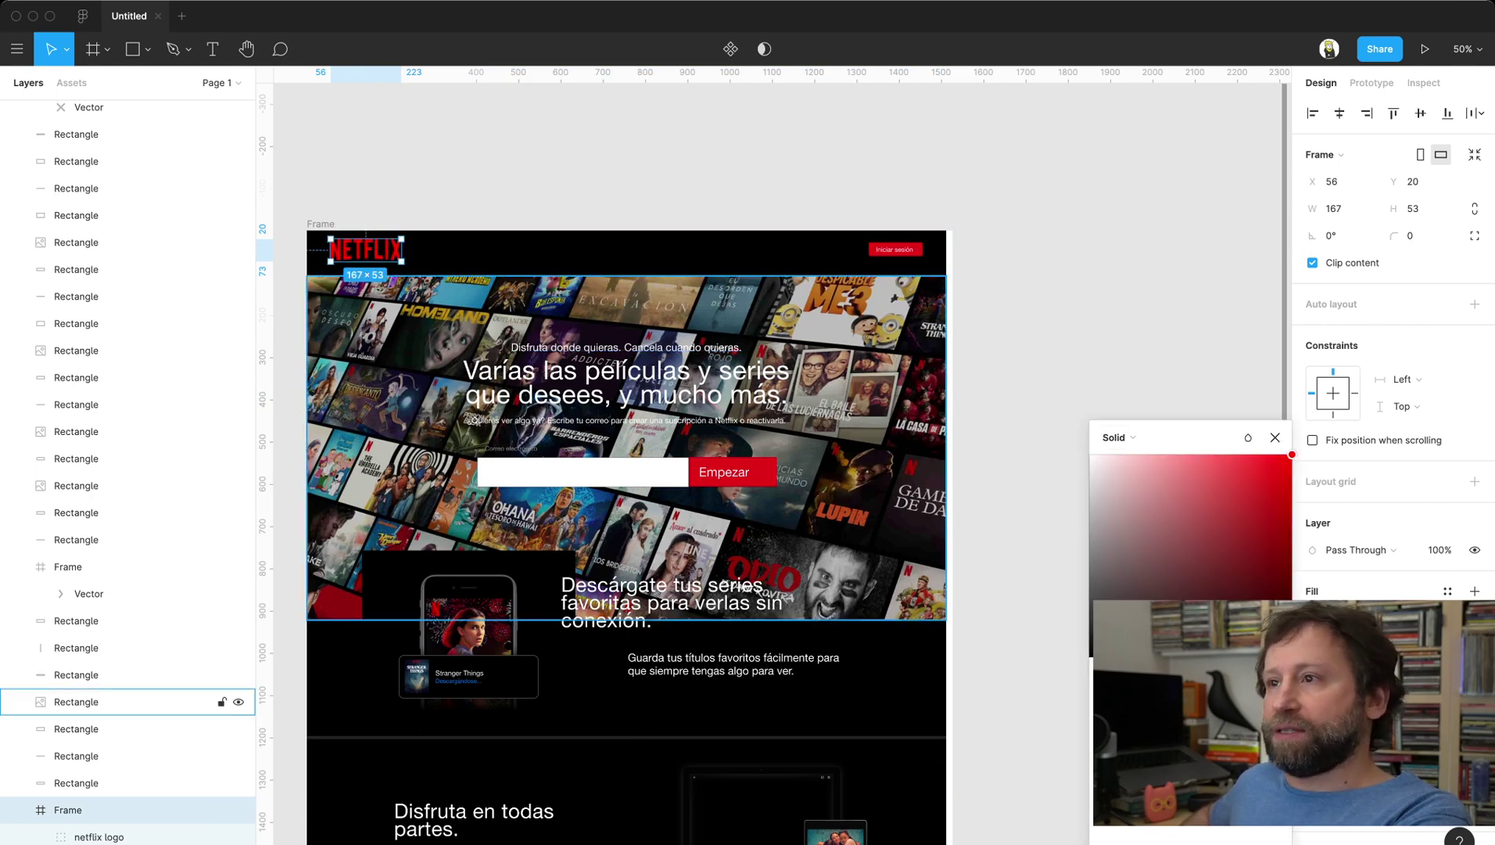
pyautogui.press('Escape')
pyautogui.click(75, 702)
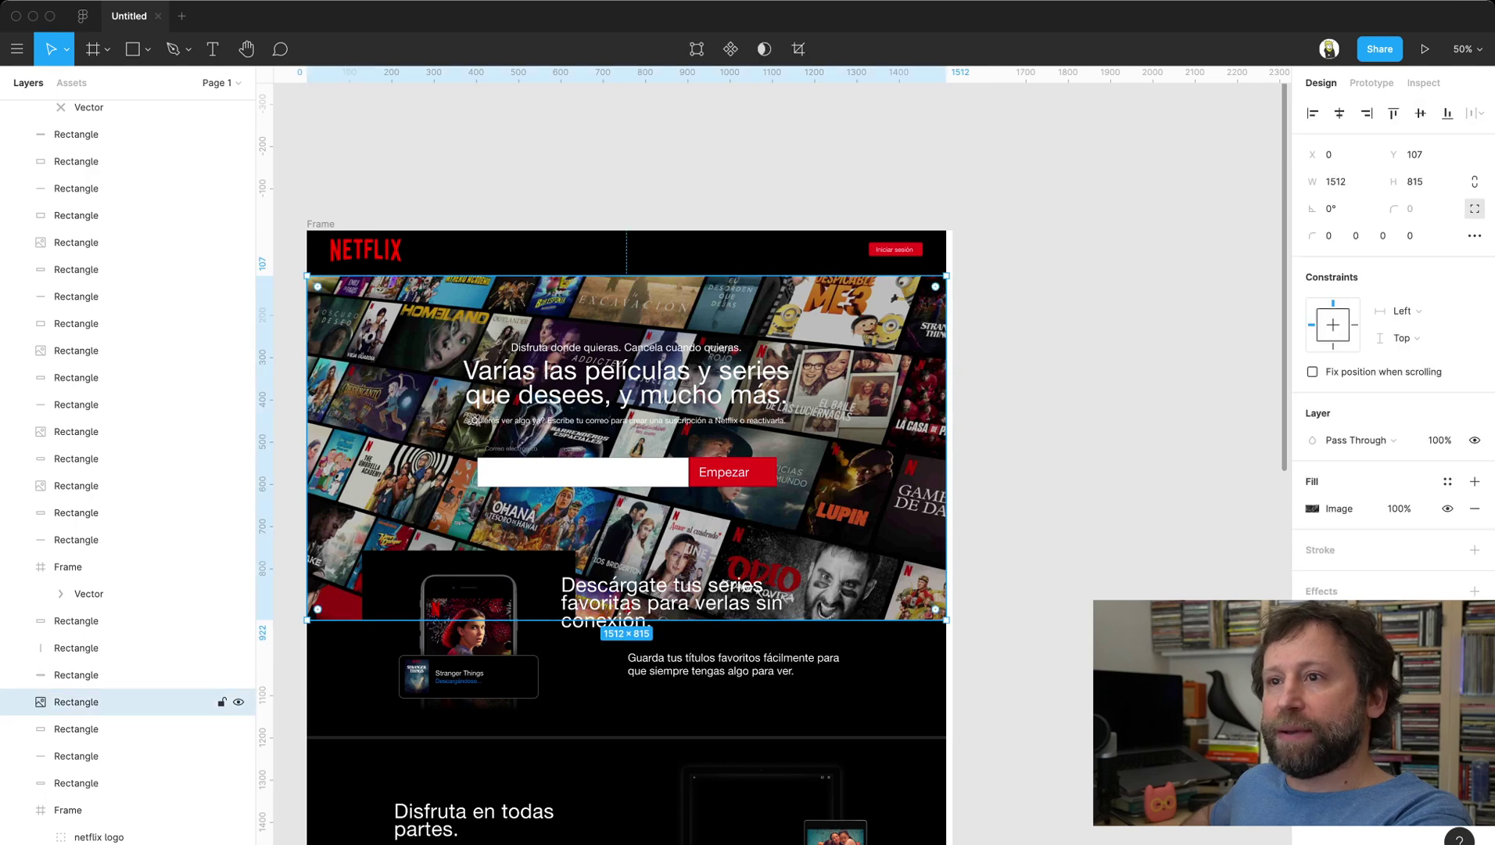
pyautogui.press('Delete')
pyautogui.click(626, 383)
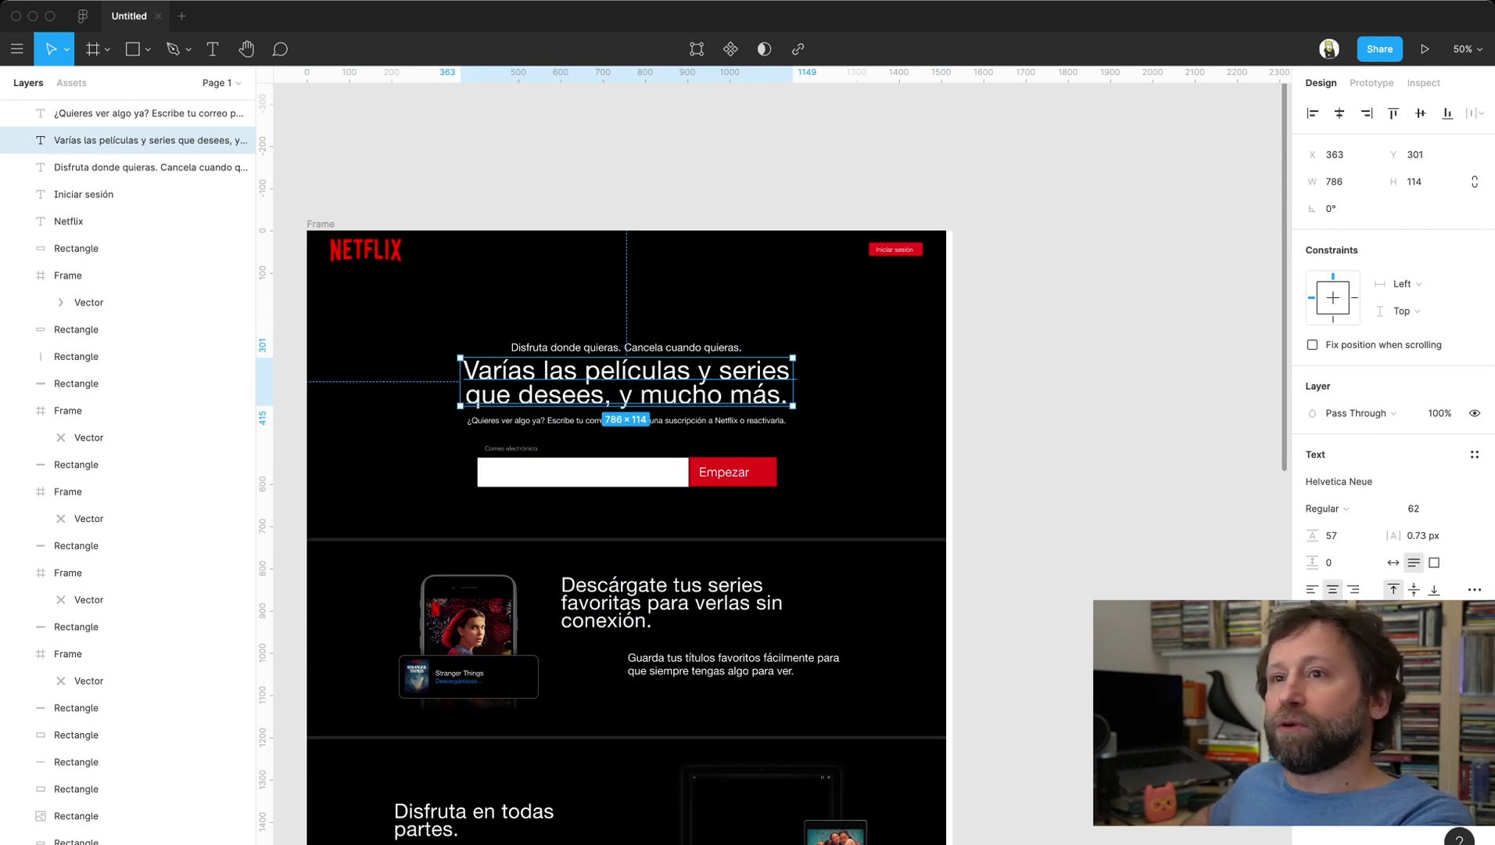
pyautogui.press('Escape')
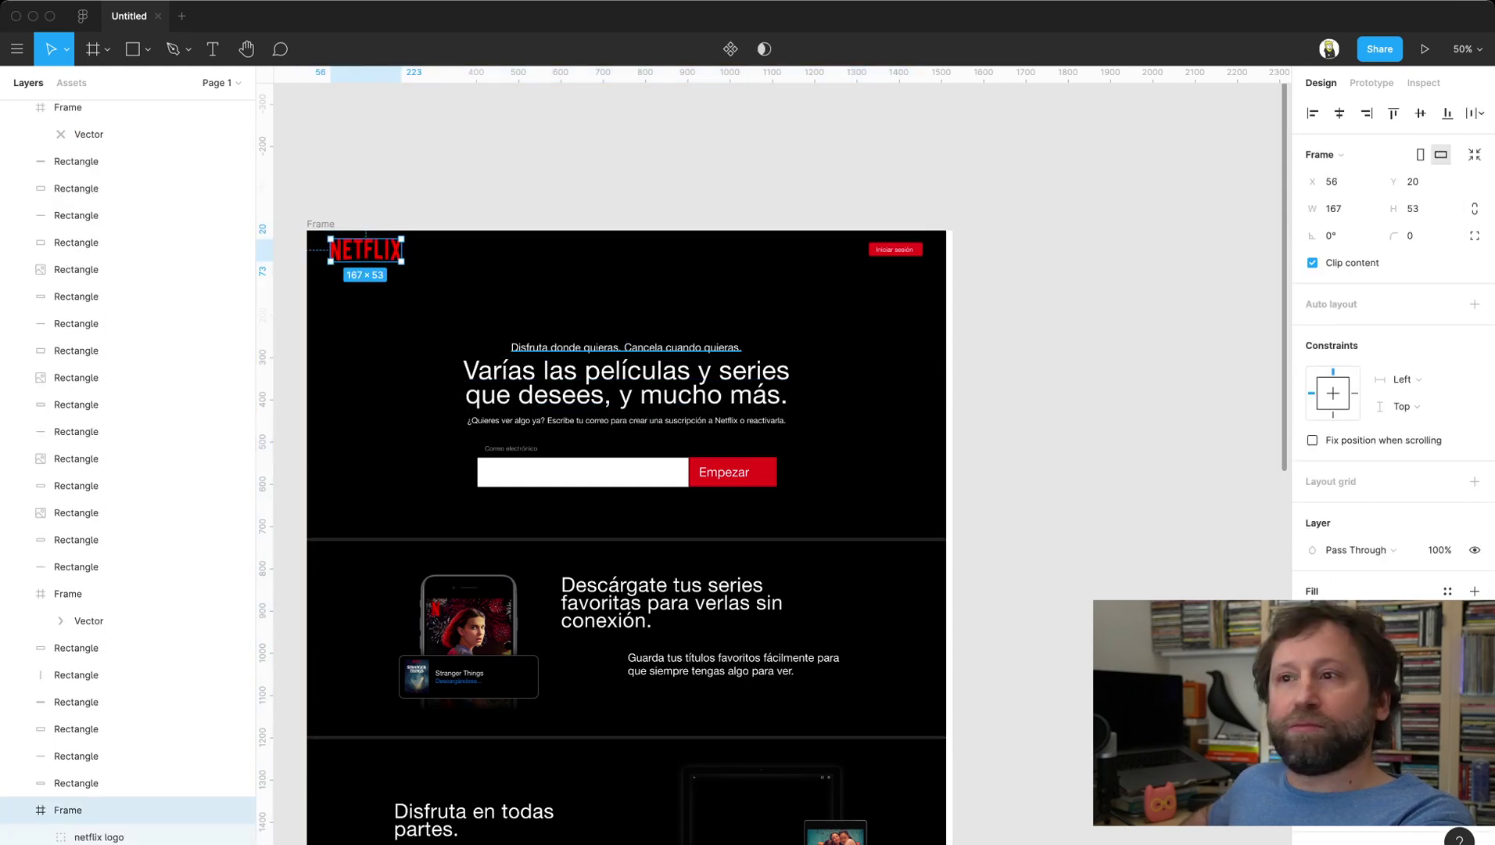
pyautogui.click(594, 347)
pyautogui.click(579, 375)
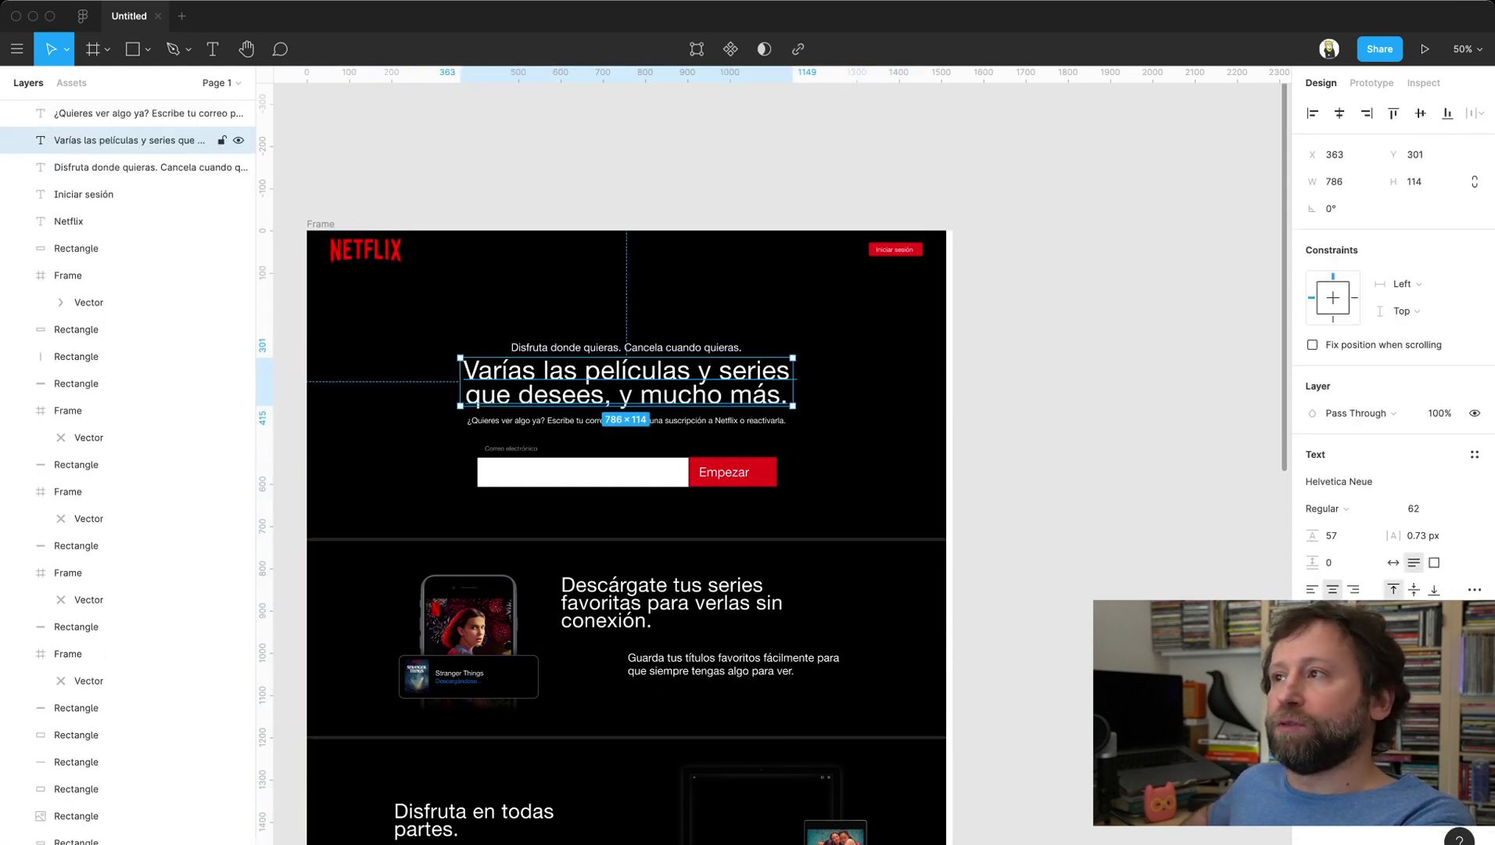